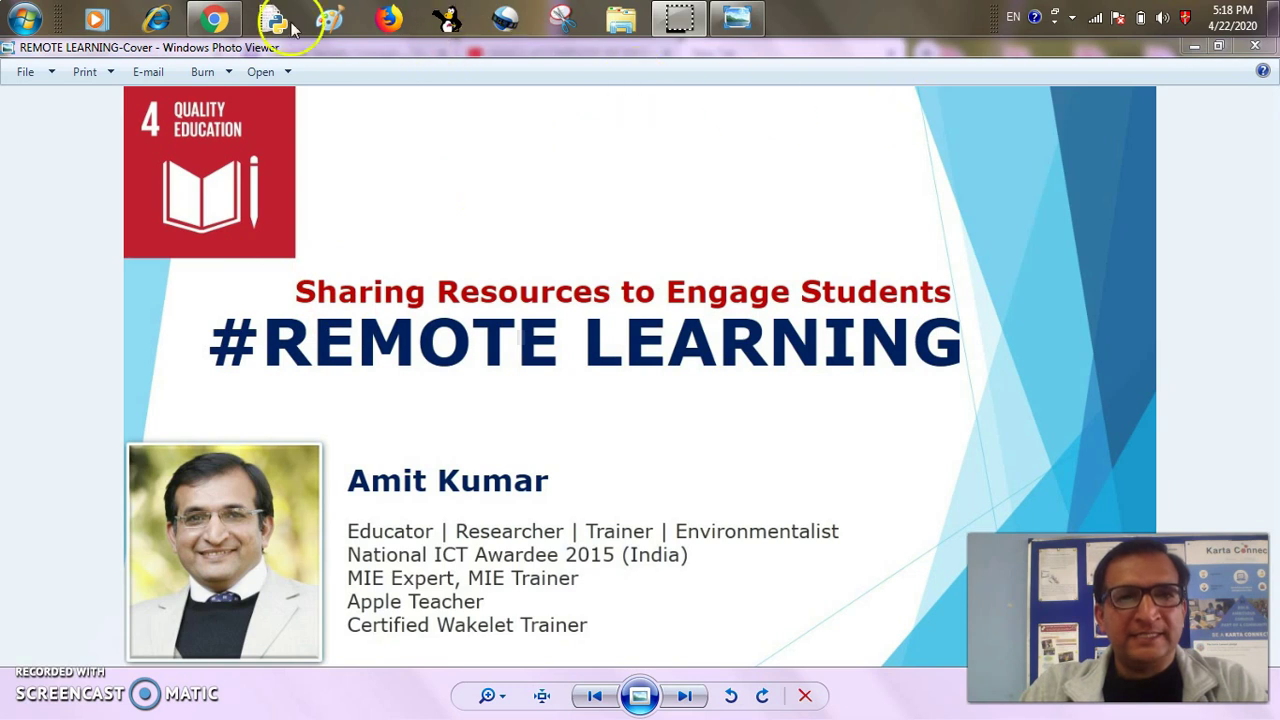
Load wakelet.com in Chrome to reach the account's home page with 29 collections
click(216, 20)
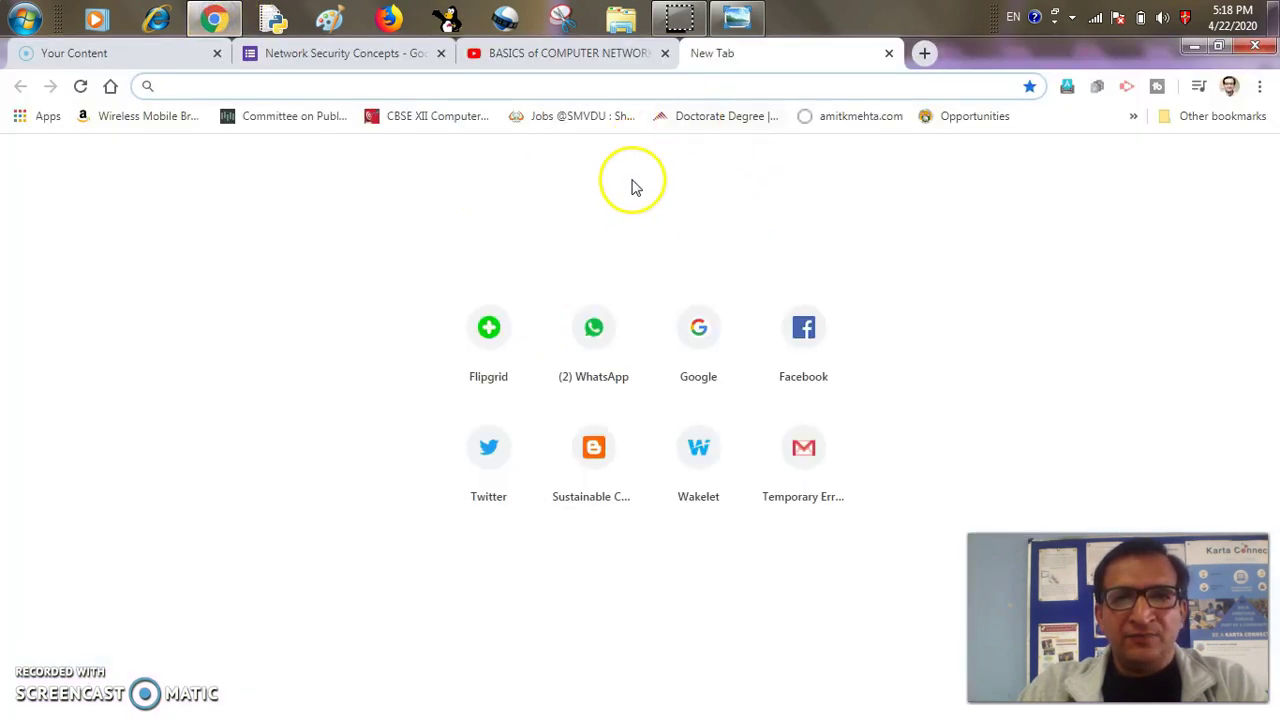
click(576, 89)
text(wak)
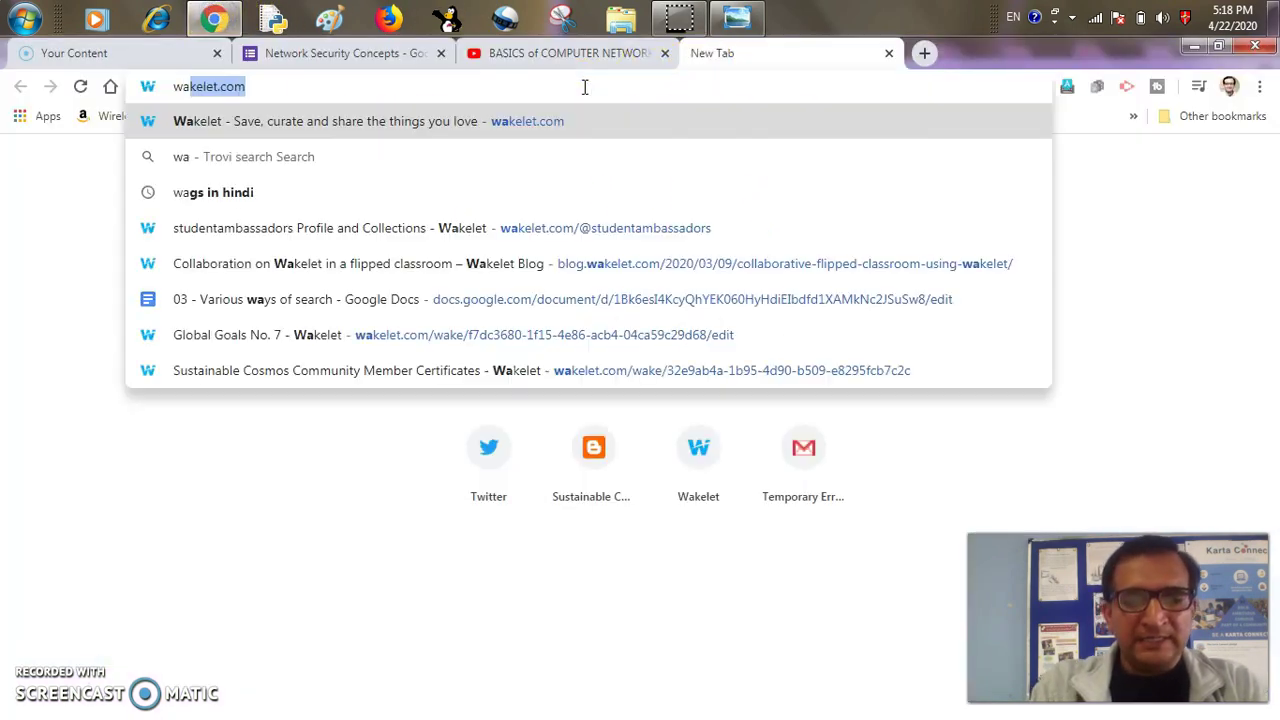
text(e)
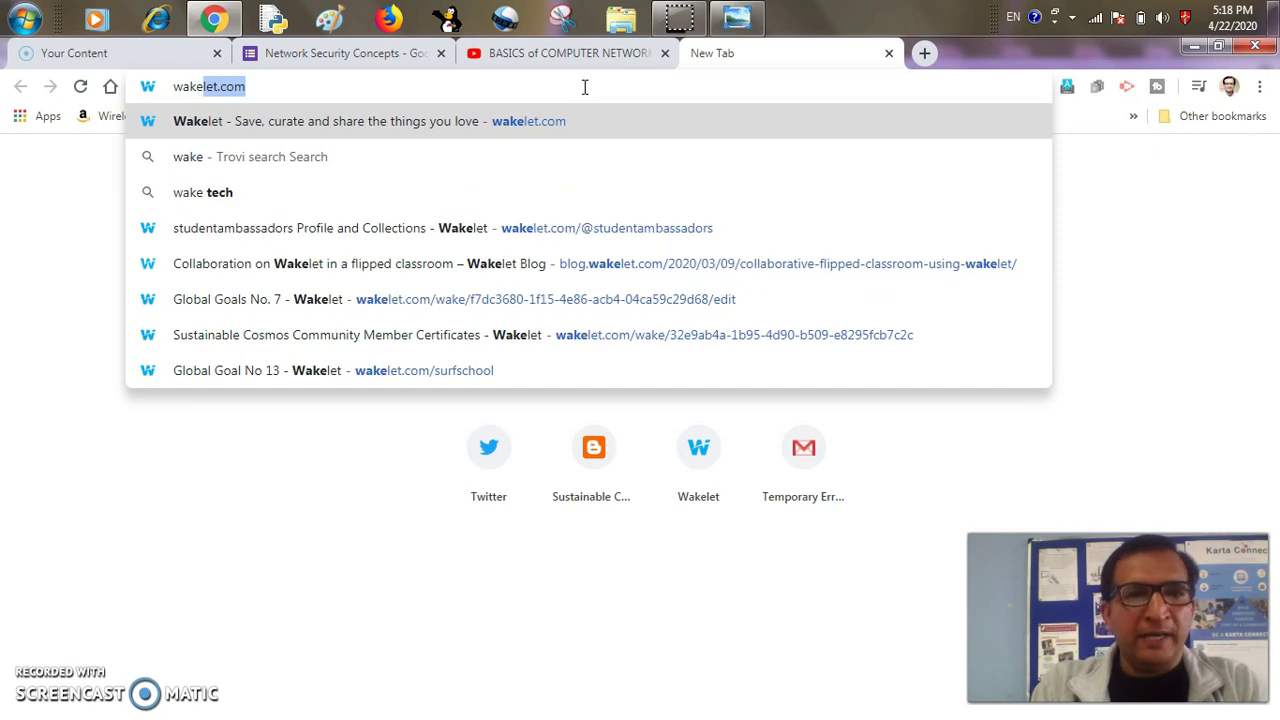
key(Return)
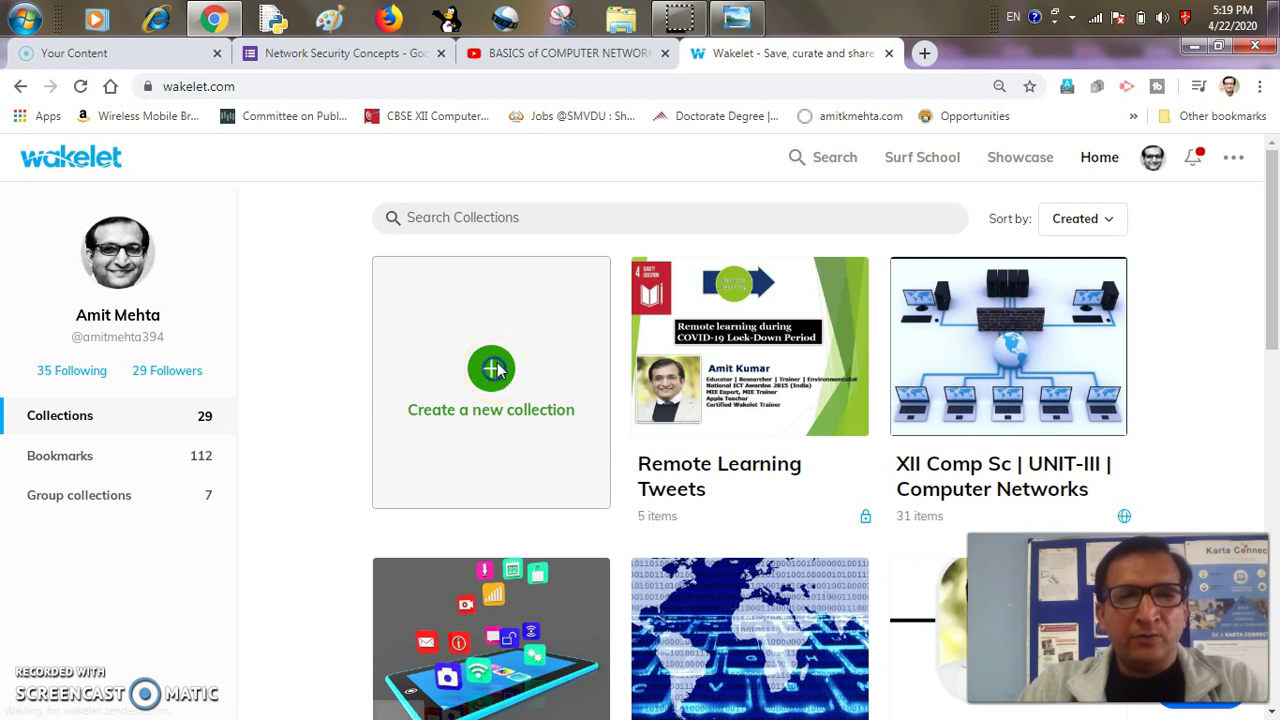
Create a new collection and save the green cyber-crime circuit-board padlock picture as its cover
click(493, 372)
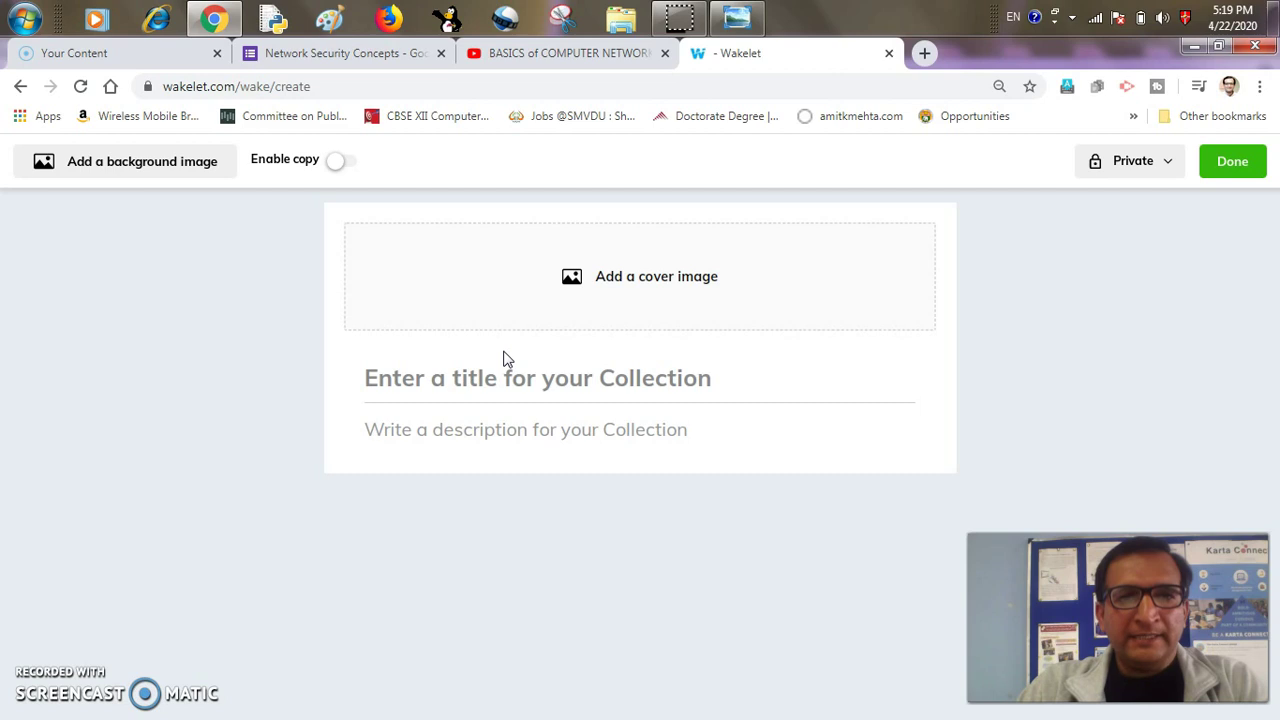
click(632, 286)
click(634, 323)
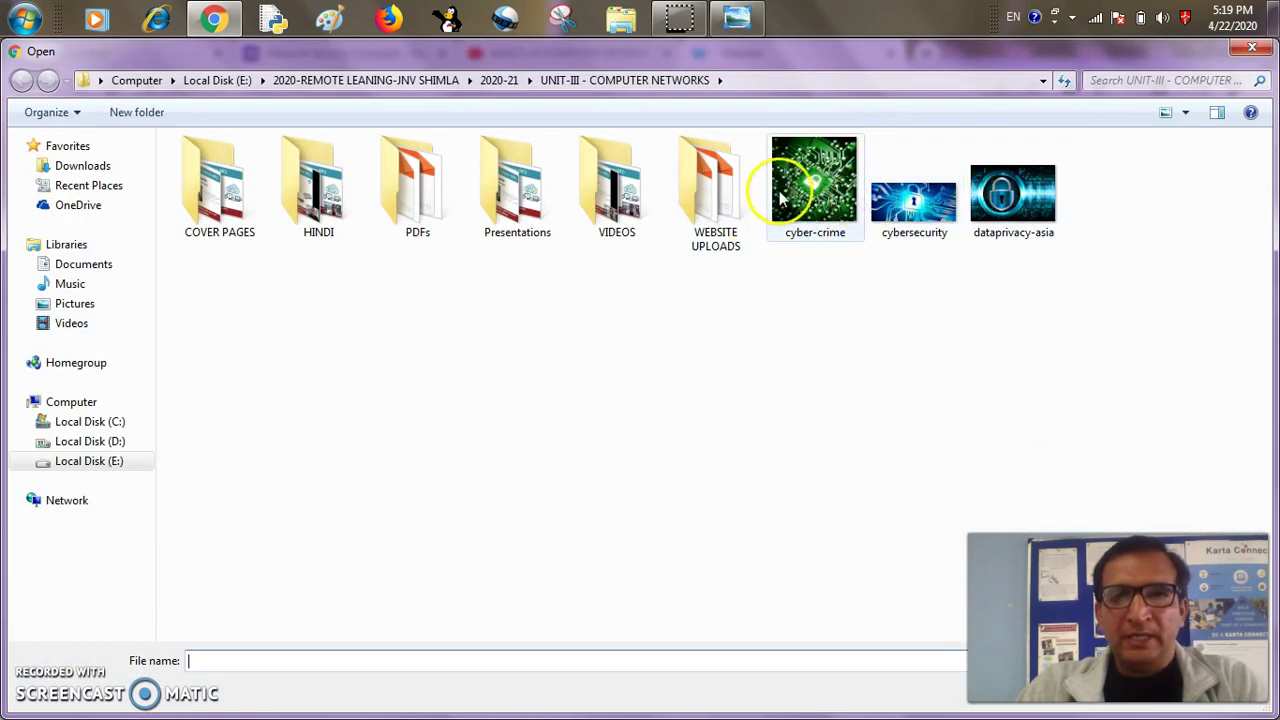
click(814, 185)
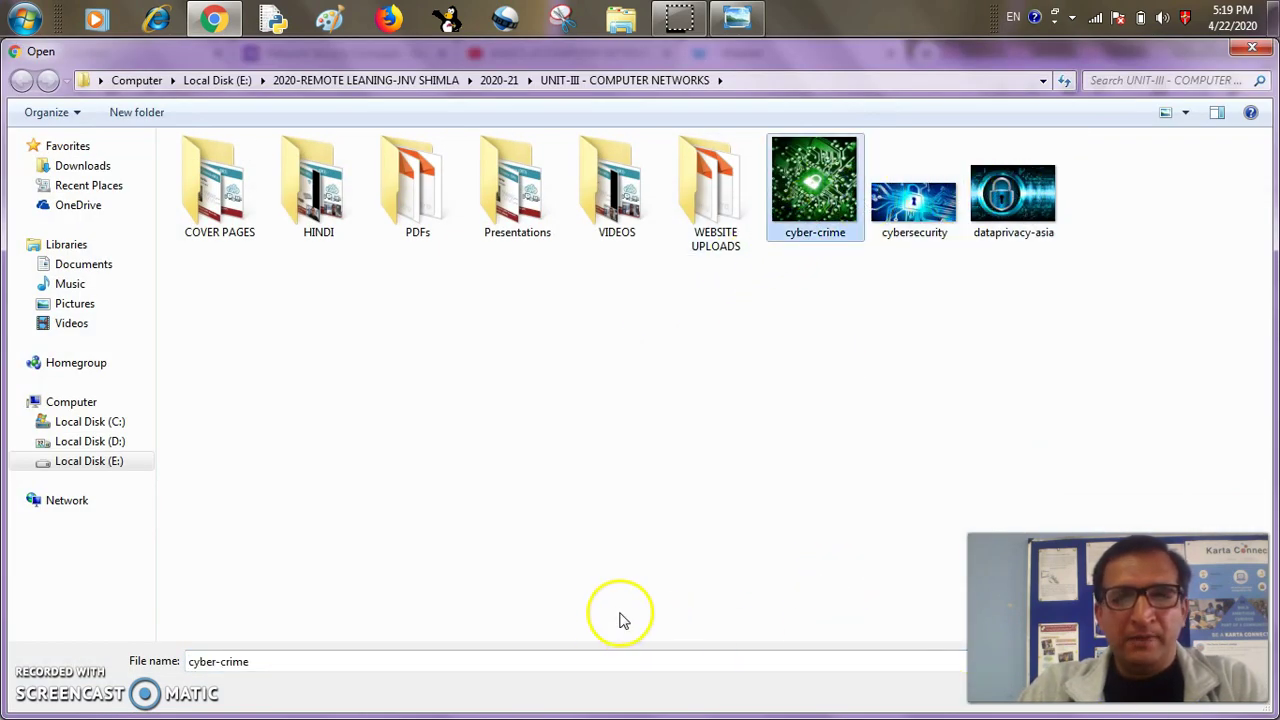
double_click(815, 200)
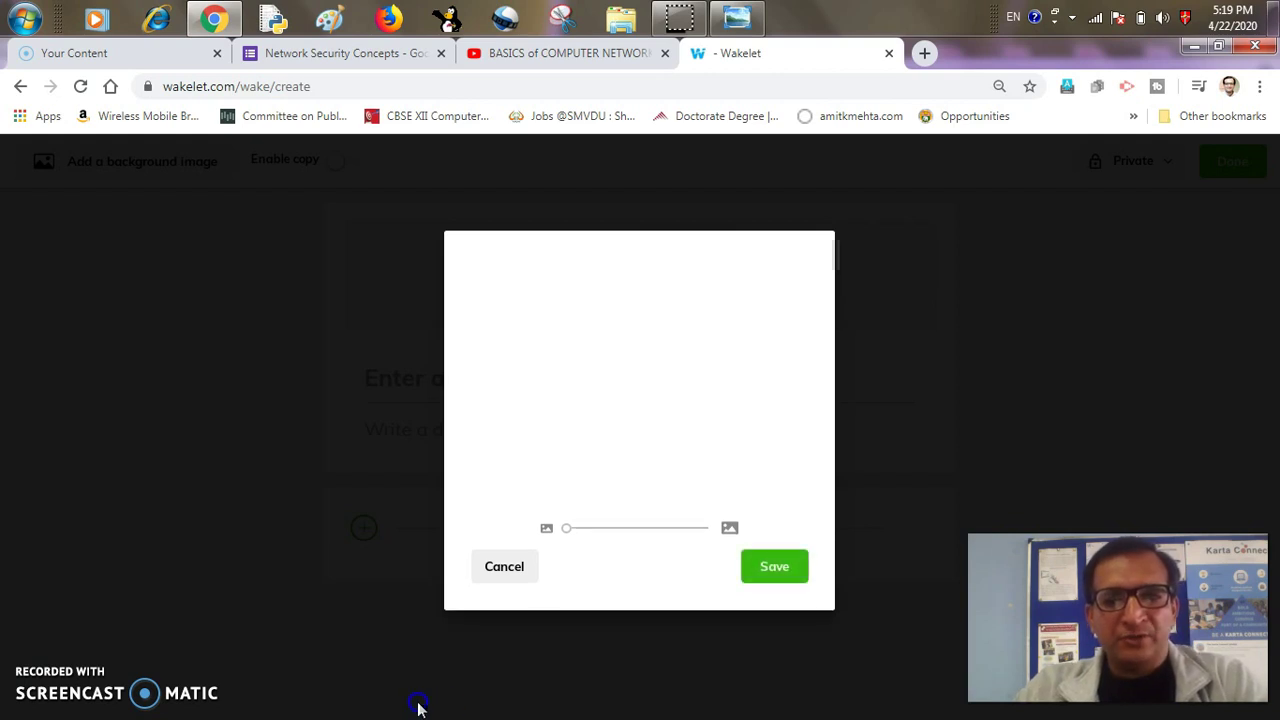
click(812, 516)
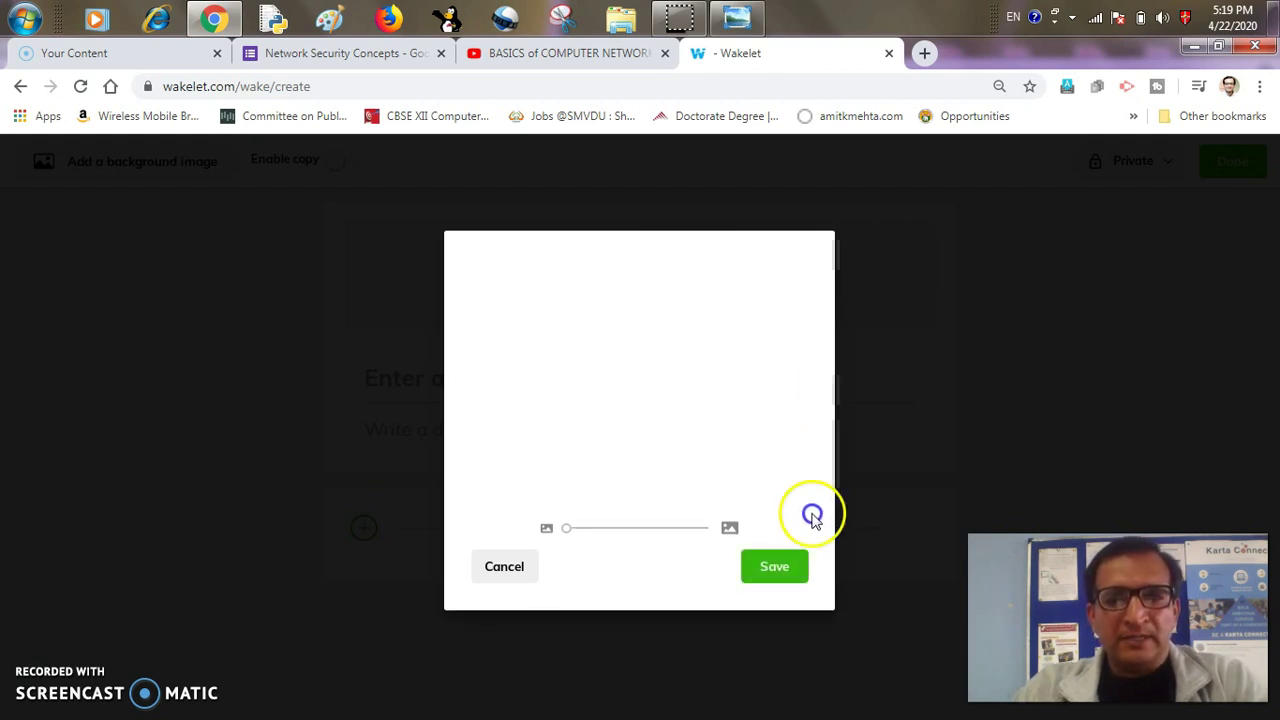
click(790, 568)
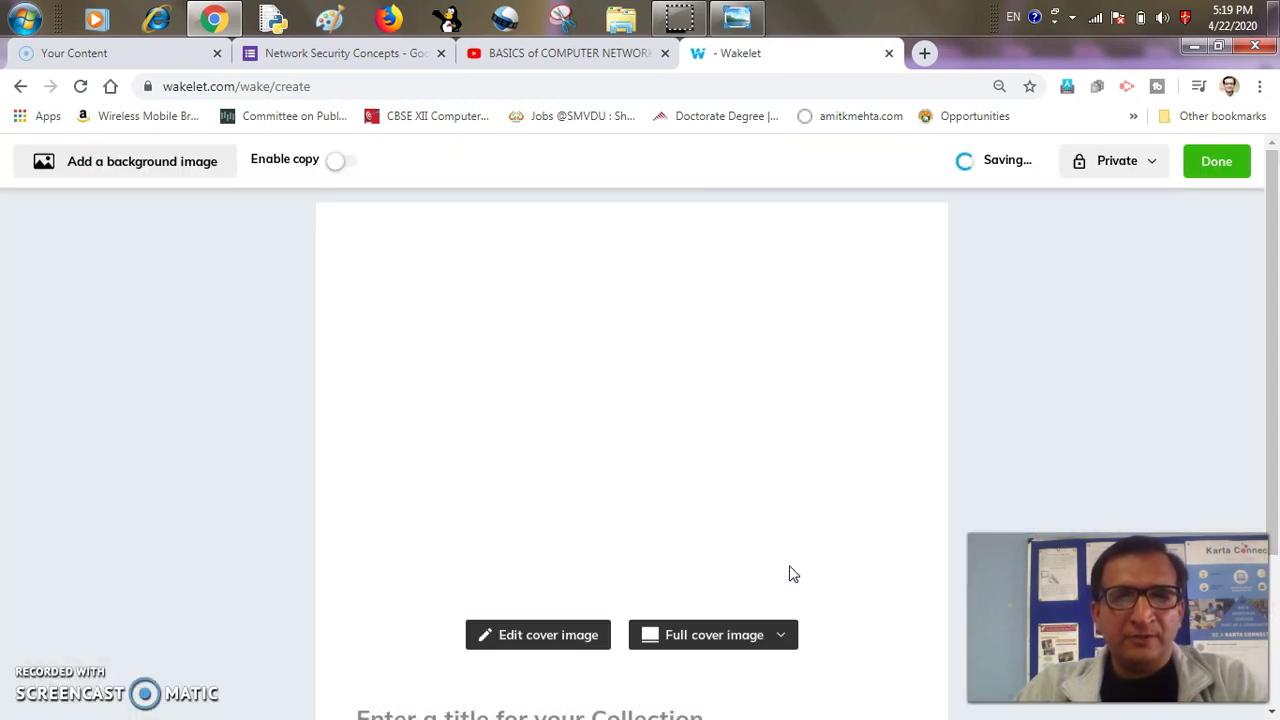
click(750, 470)
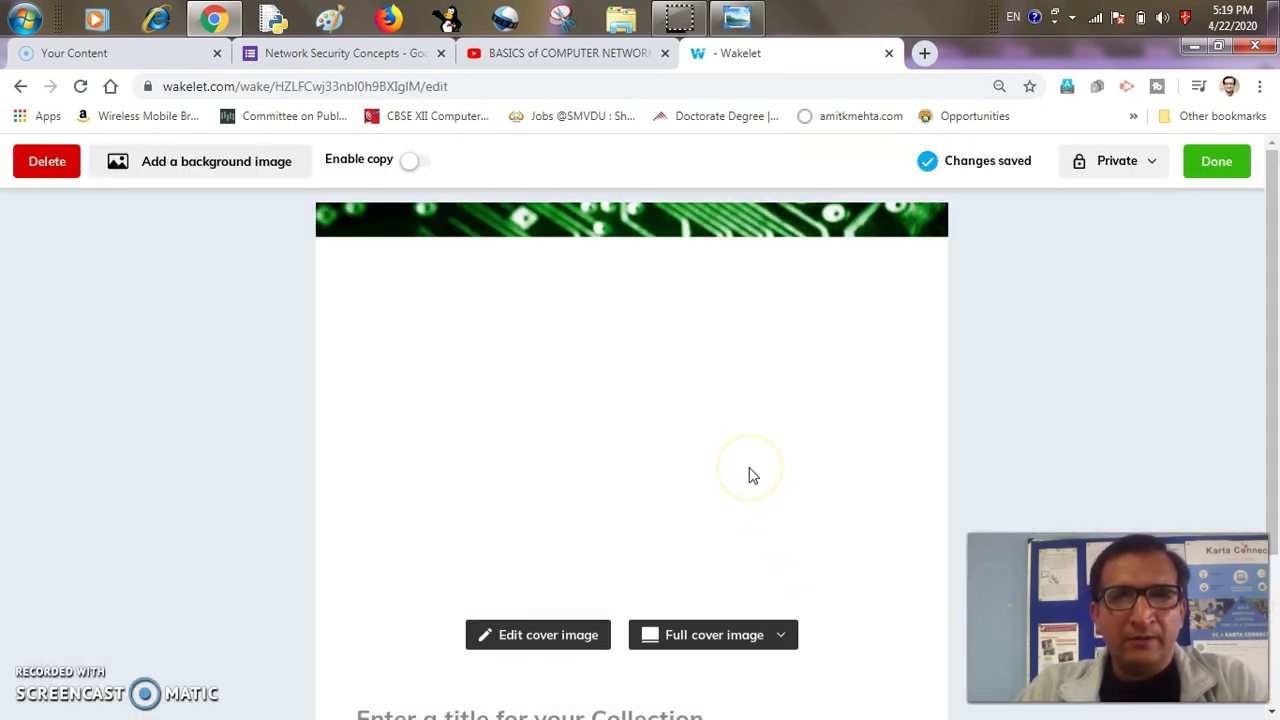
Title the collection 'Network Security Concepts'
scroll(580, 423, down, 2)
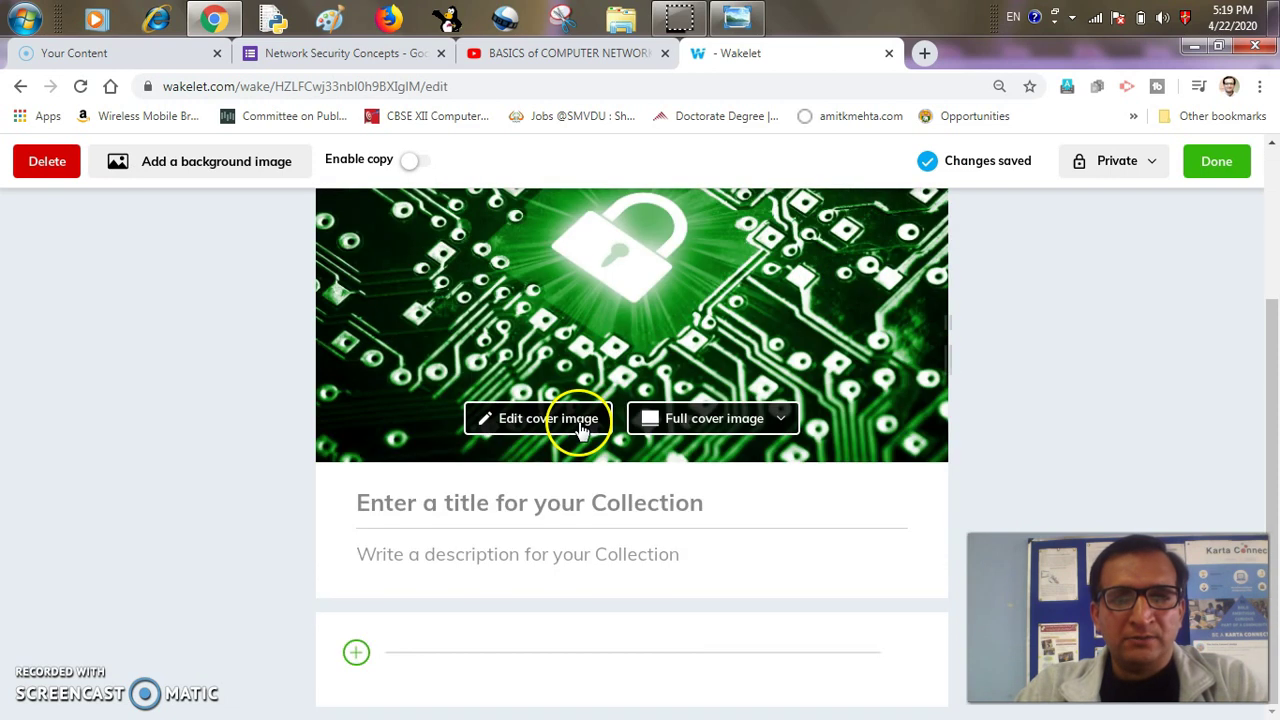
click(446, 495)
text(N)
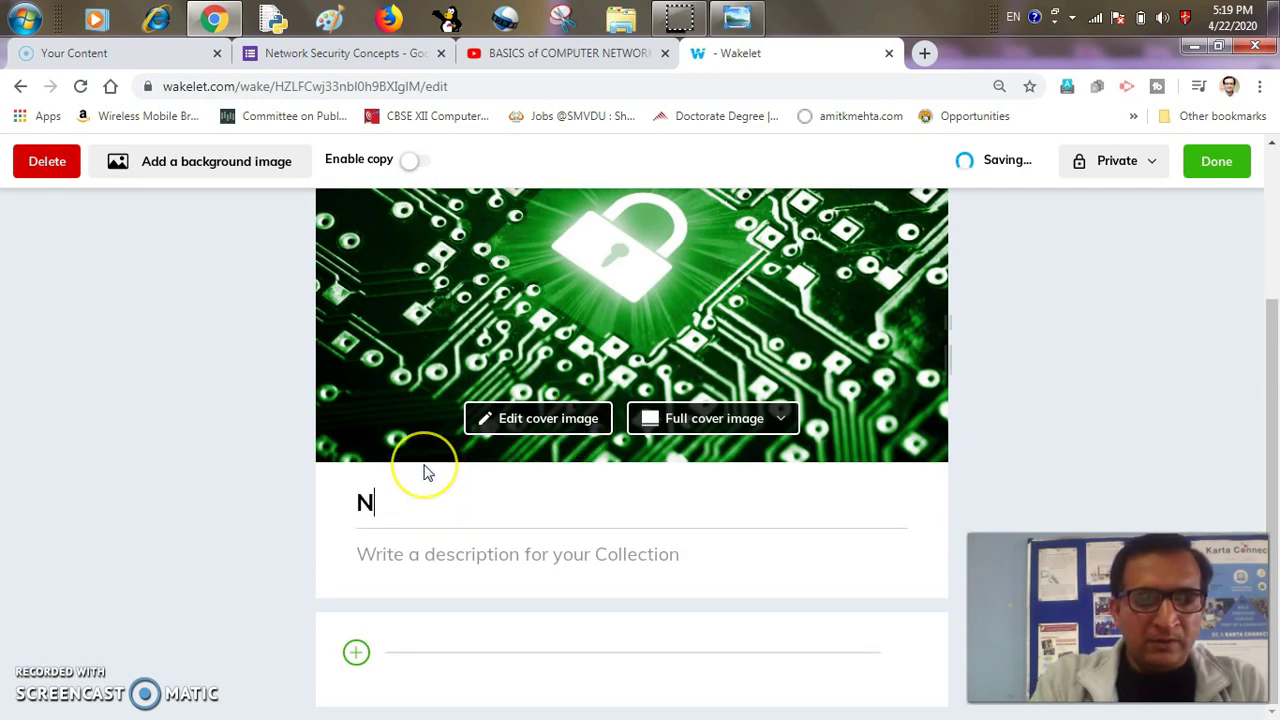
text(etwor)
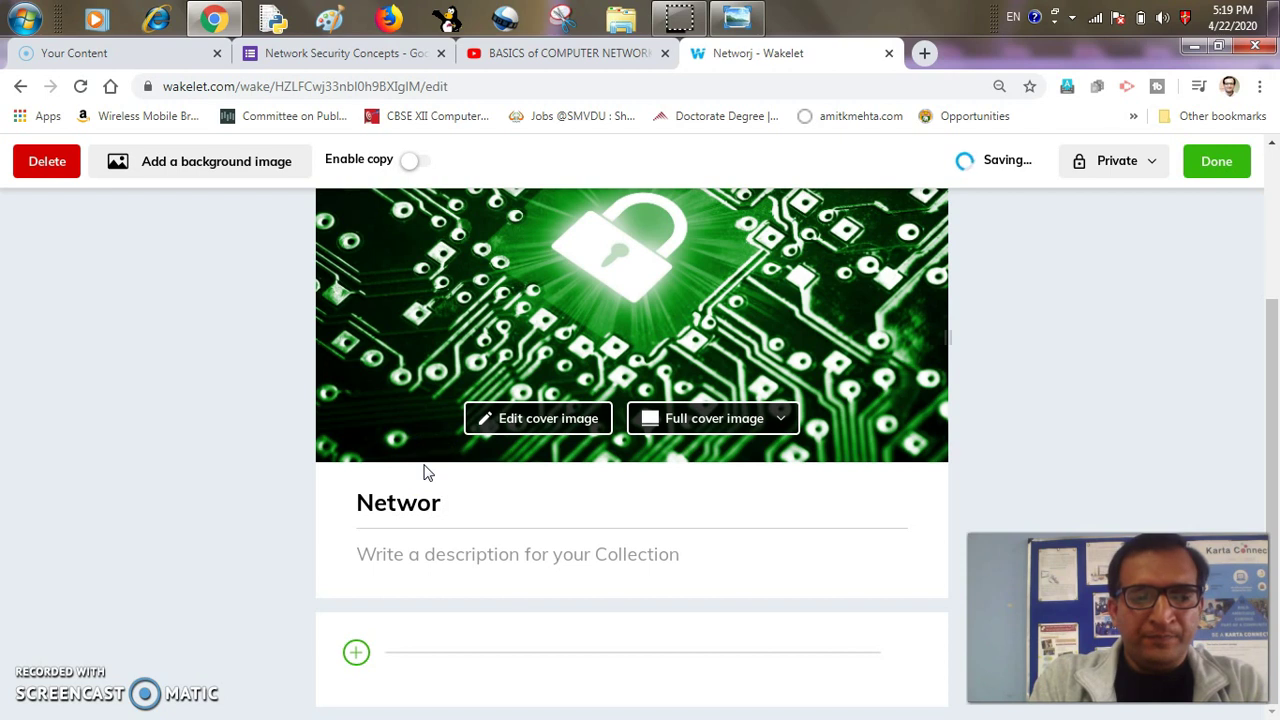
text(jk Seci)
key(BackSpace)
text(urity C)
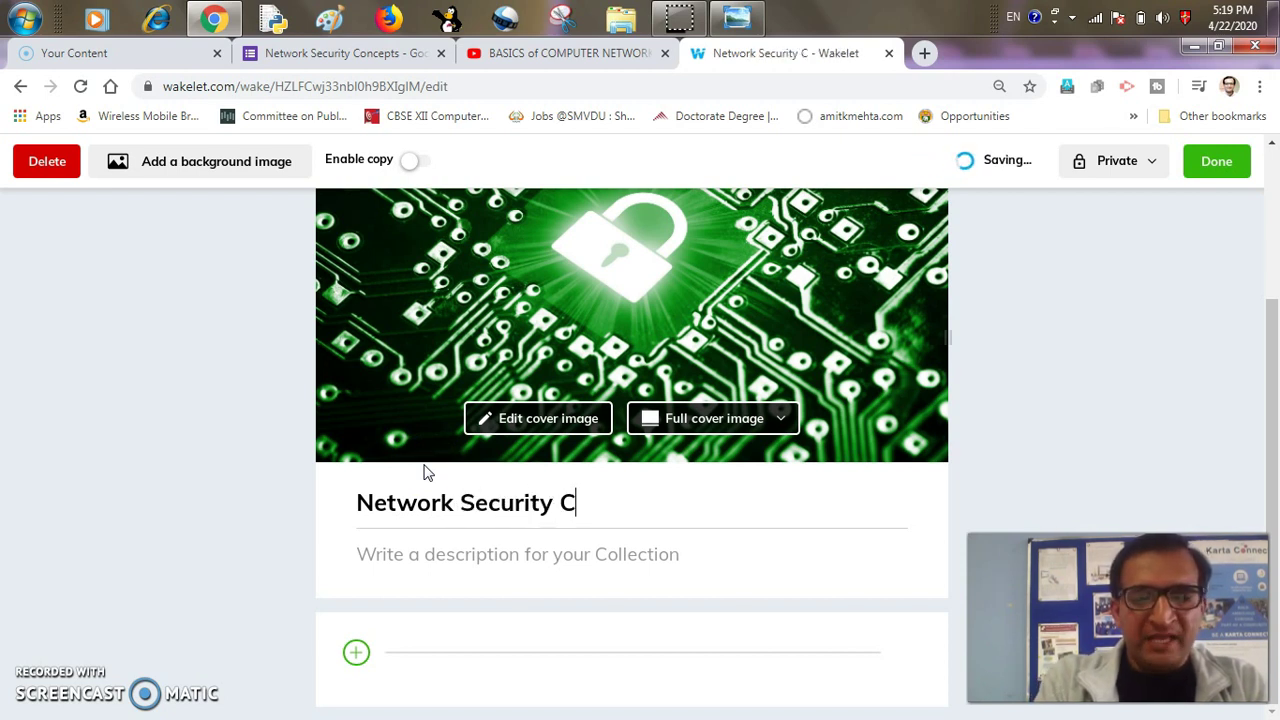
text(oncepts)
Write a description listing Notes, Video Tutorials, Quizzes, Assignments and Reference material on Network Security Concepts
click(360, 532)
click(443, 551)
text(T)
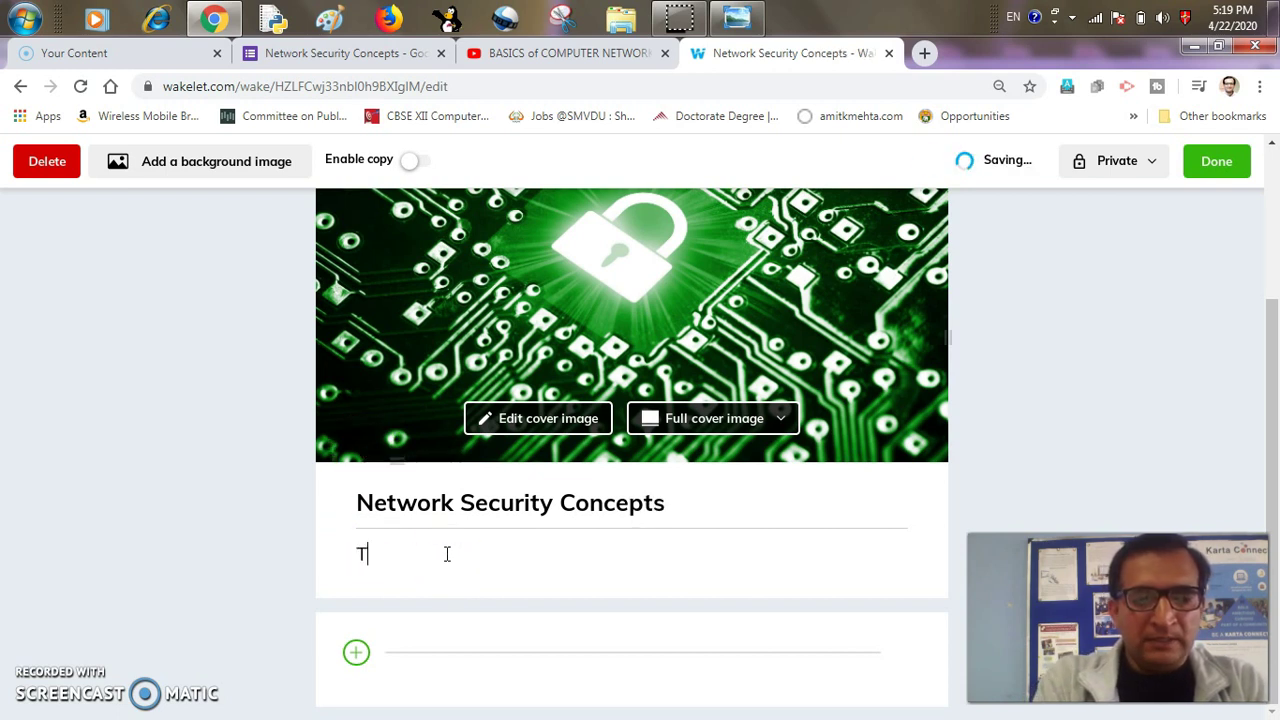
text(his Collections contains)
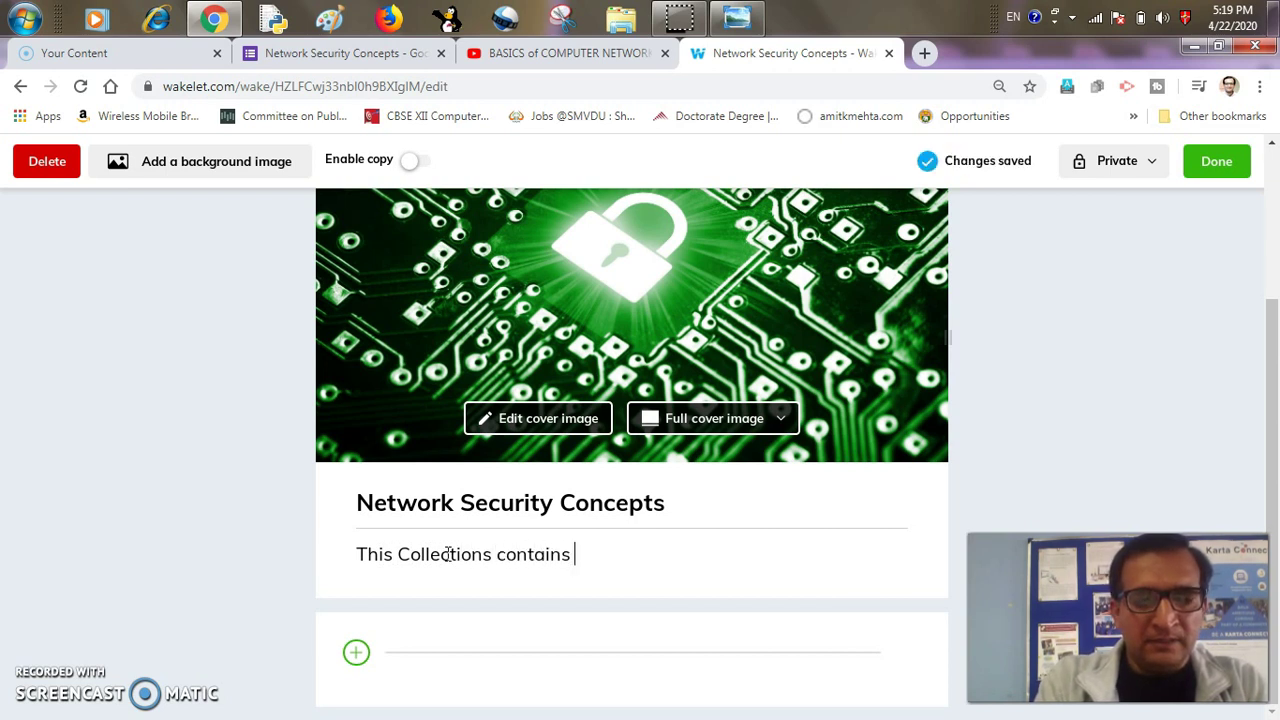
text( Notes)
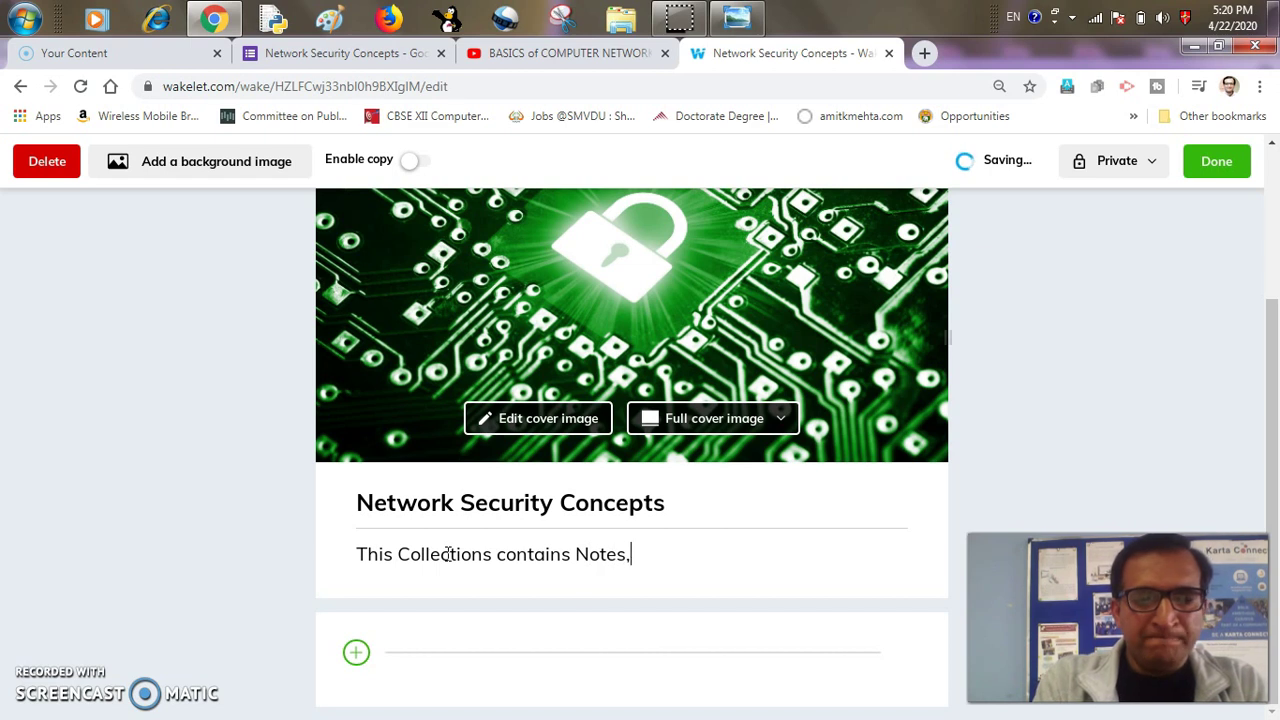
text(, Video Tutorial)
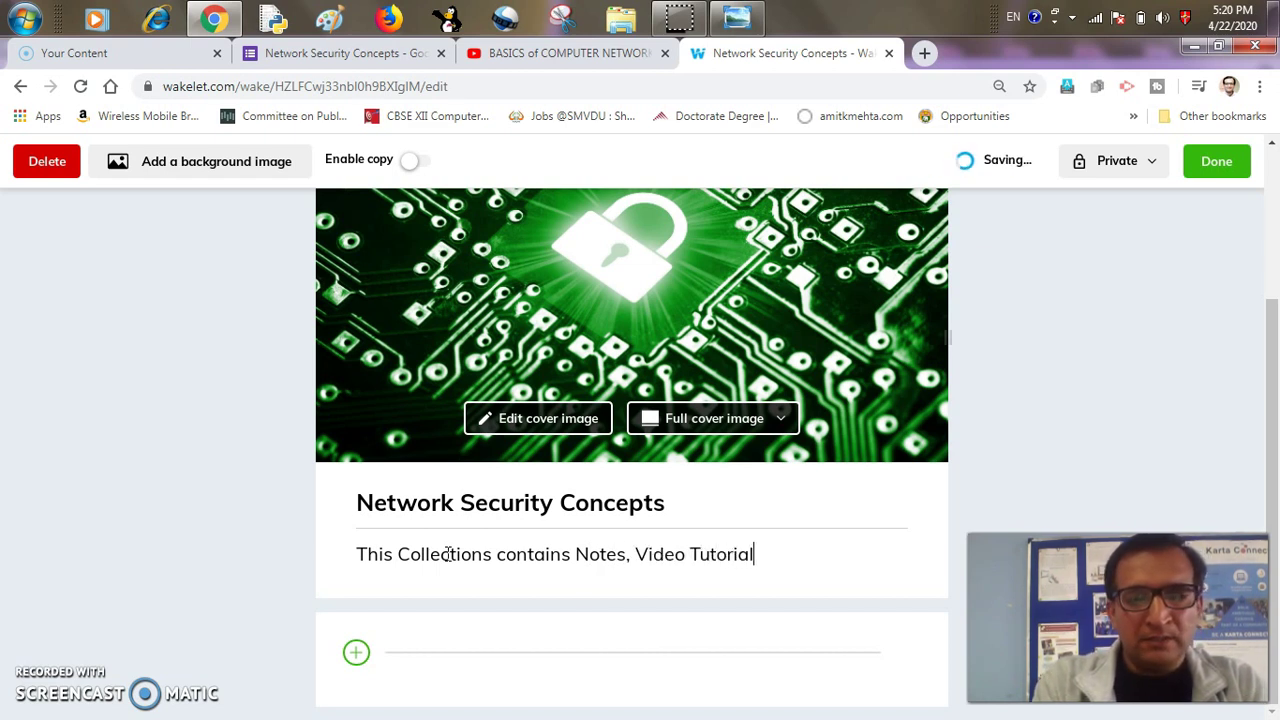
text(s, Quizzes)
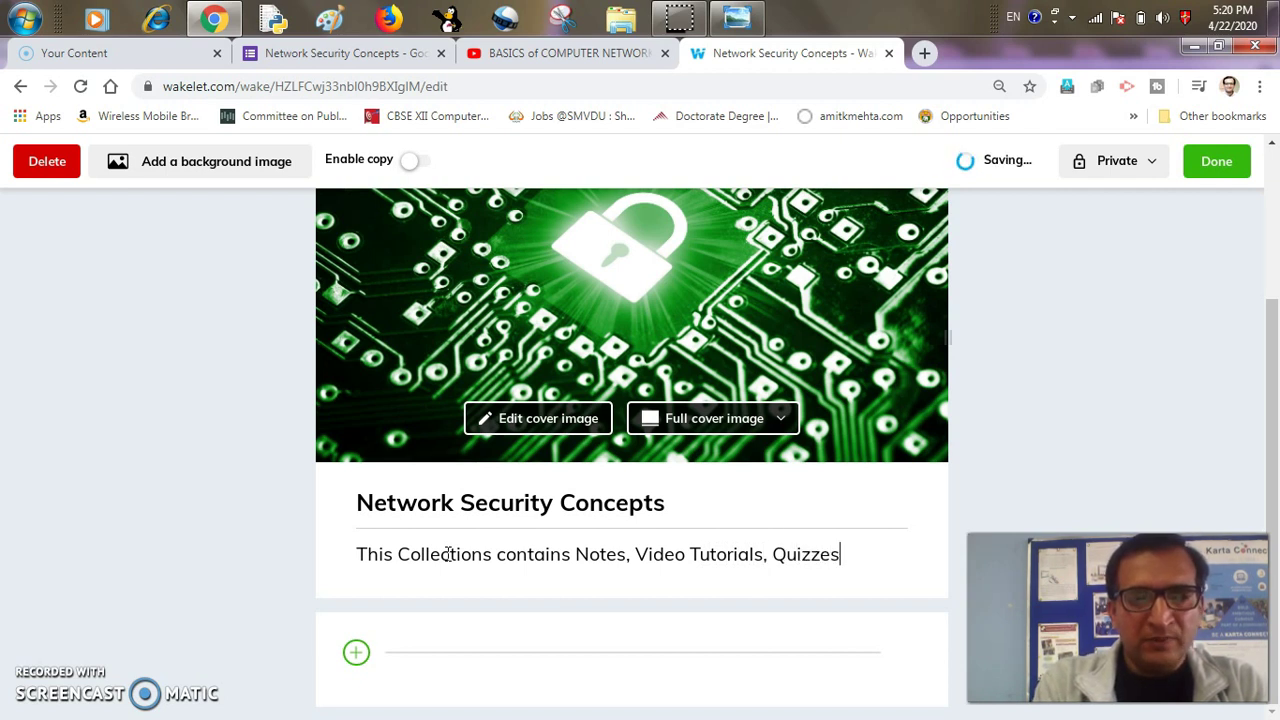
text(, Assignments )
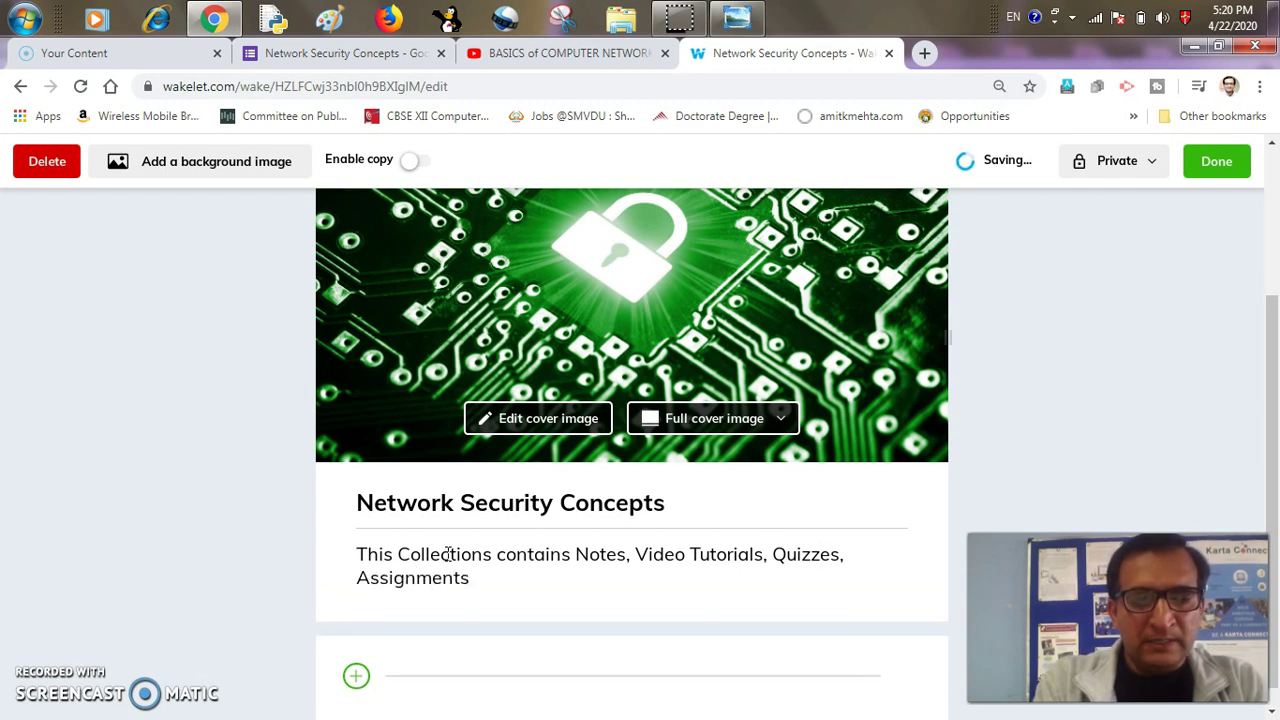
text(and Reference)
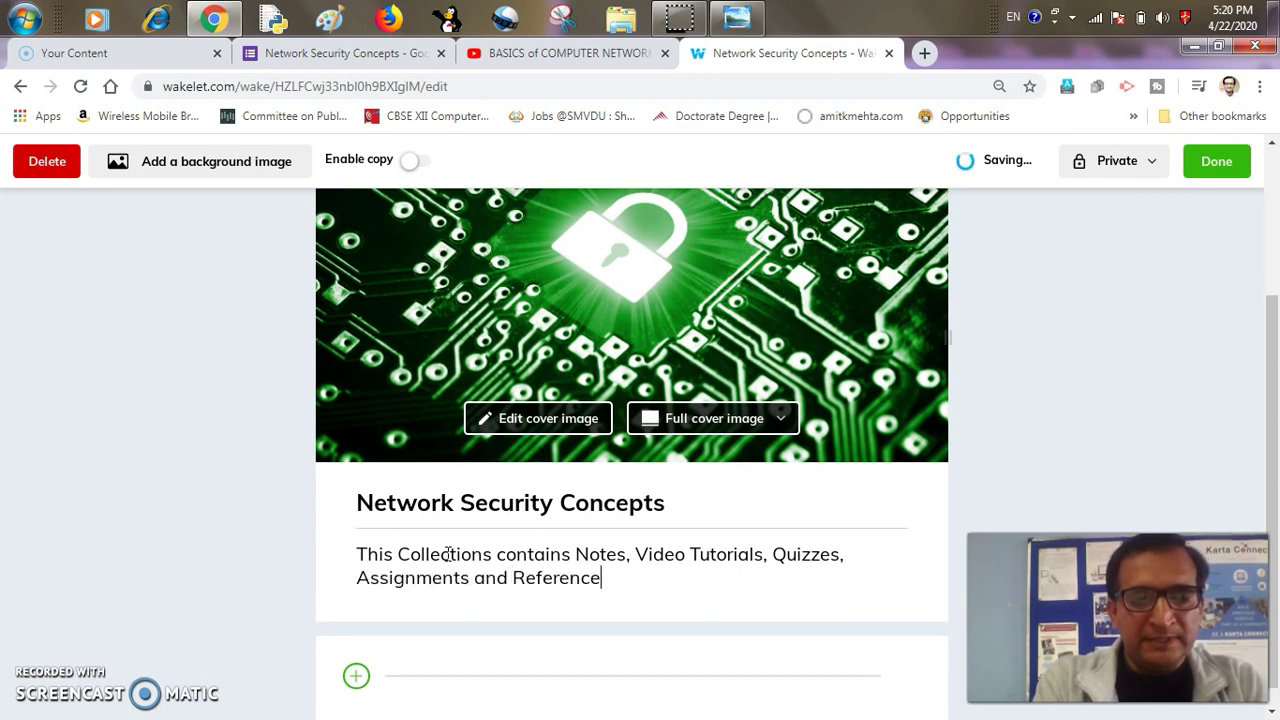
text( Material)
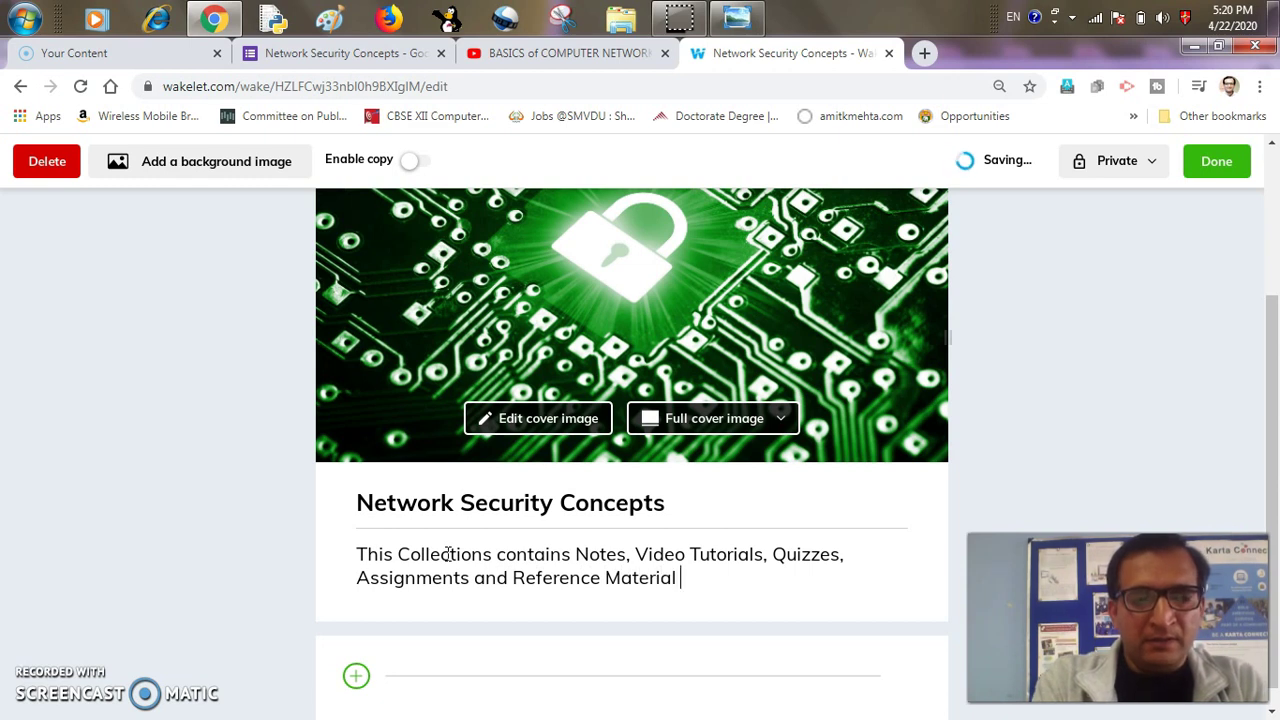
text( relate dto )
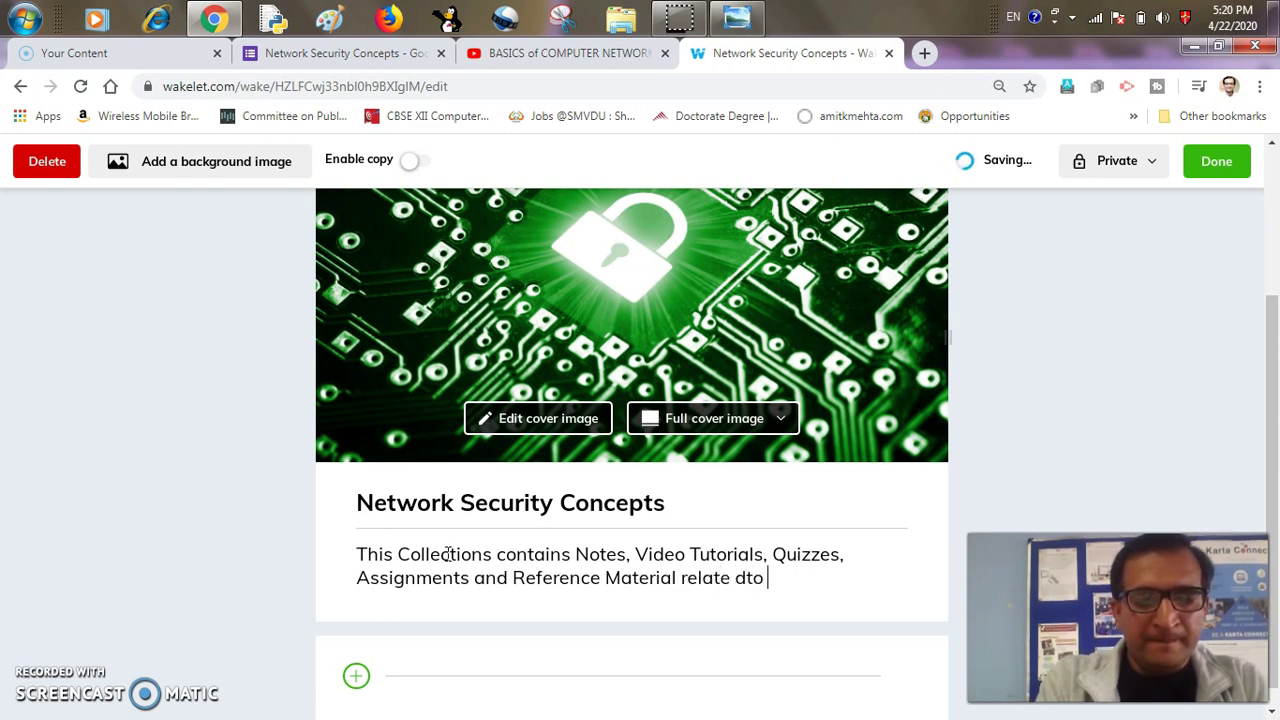
text(Nwte)
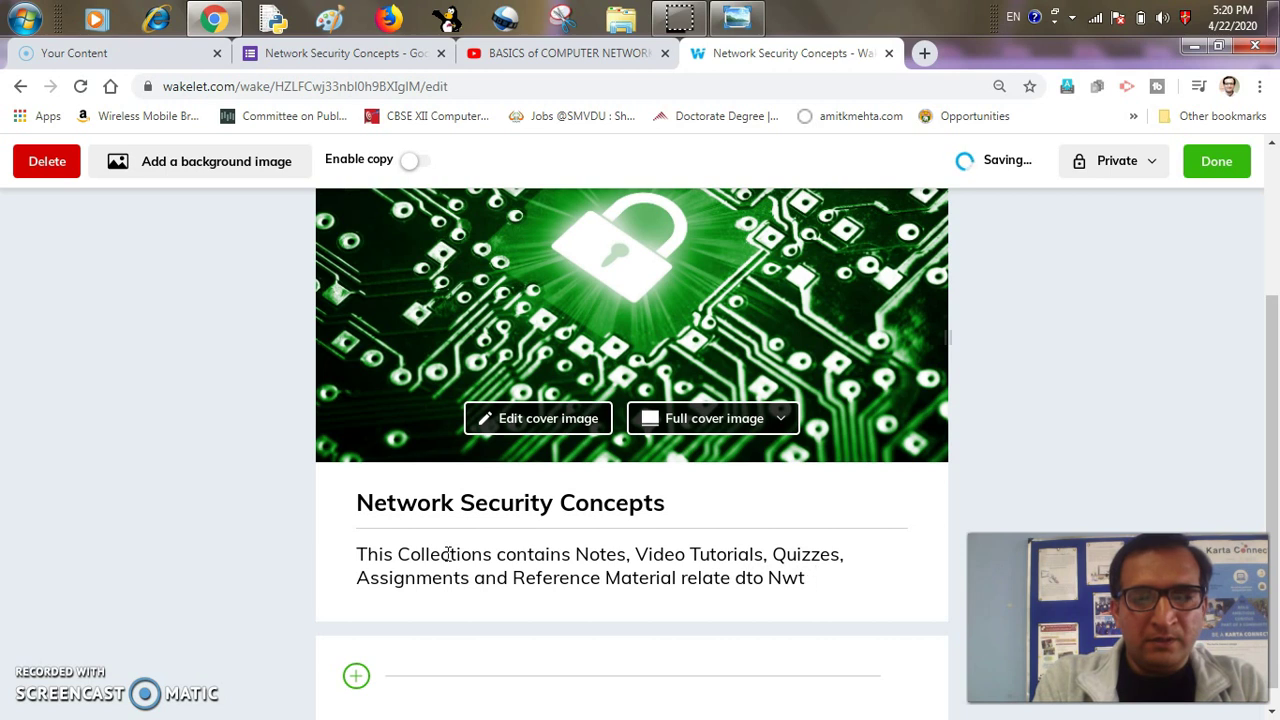
key(BackSpace)
key(BackSpace)
text(or)
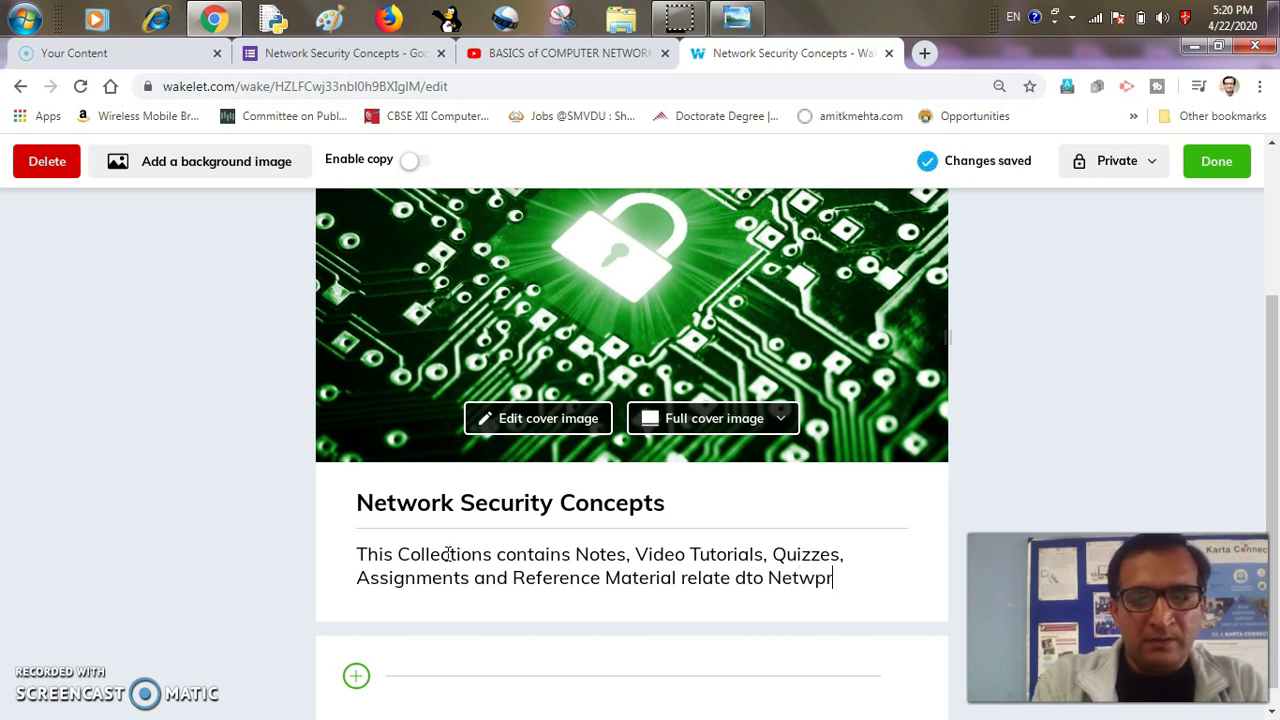
key(BackSpace)
key(BackSpace)
text(o)
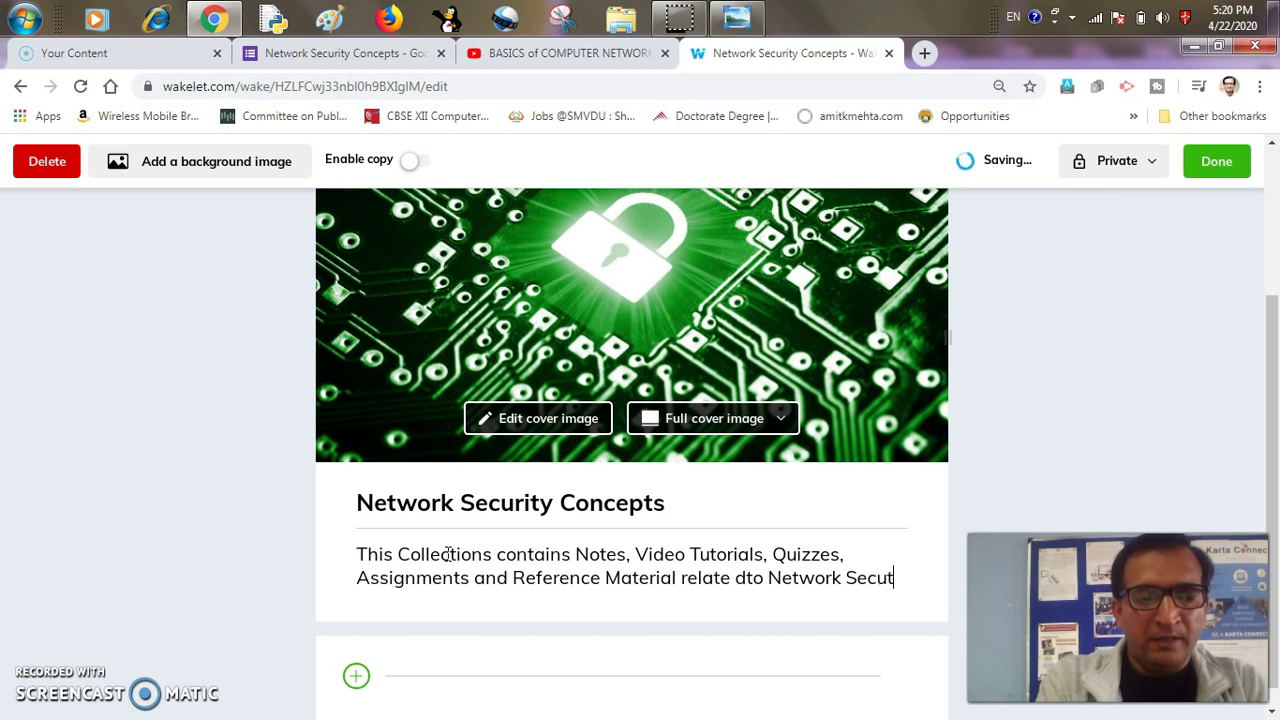
text(rk Security Co)
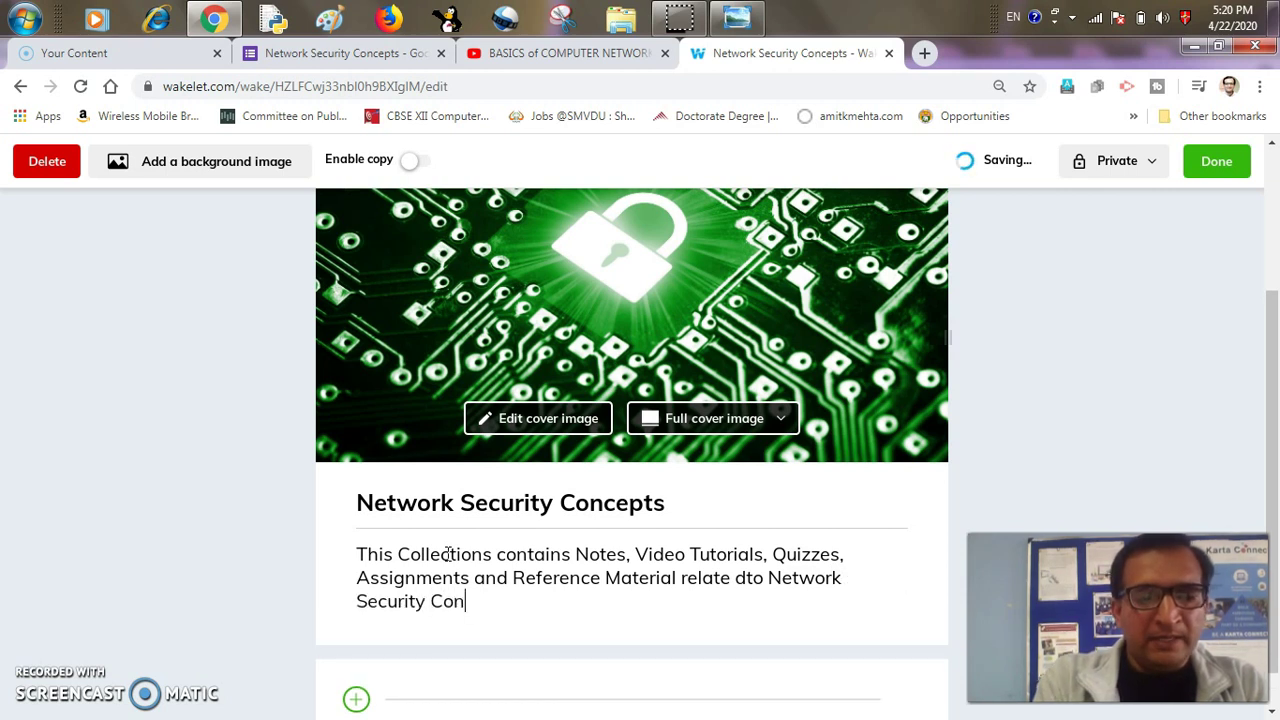
text(ncepts.)
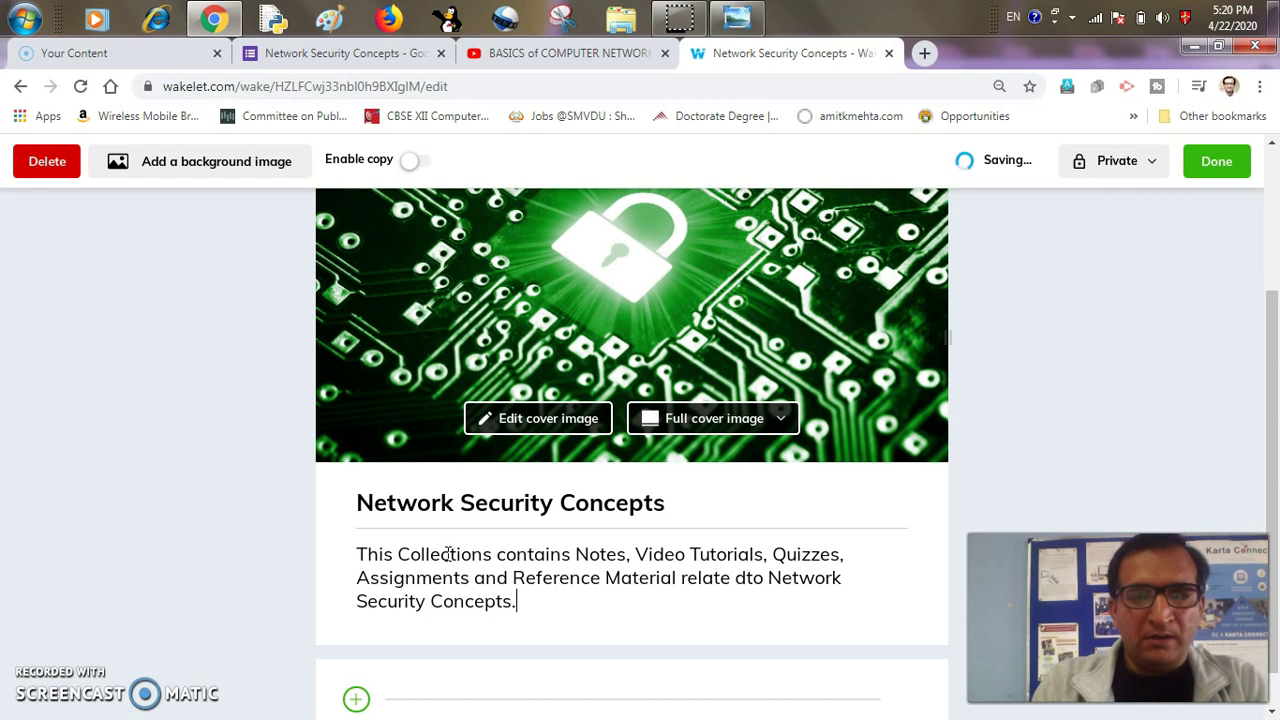
scroll(455, 530, down, 1)
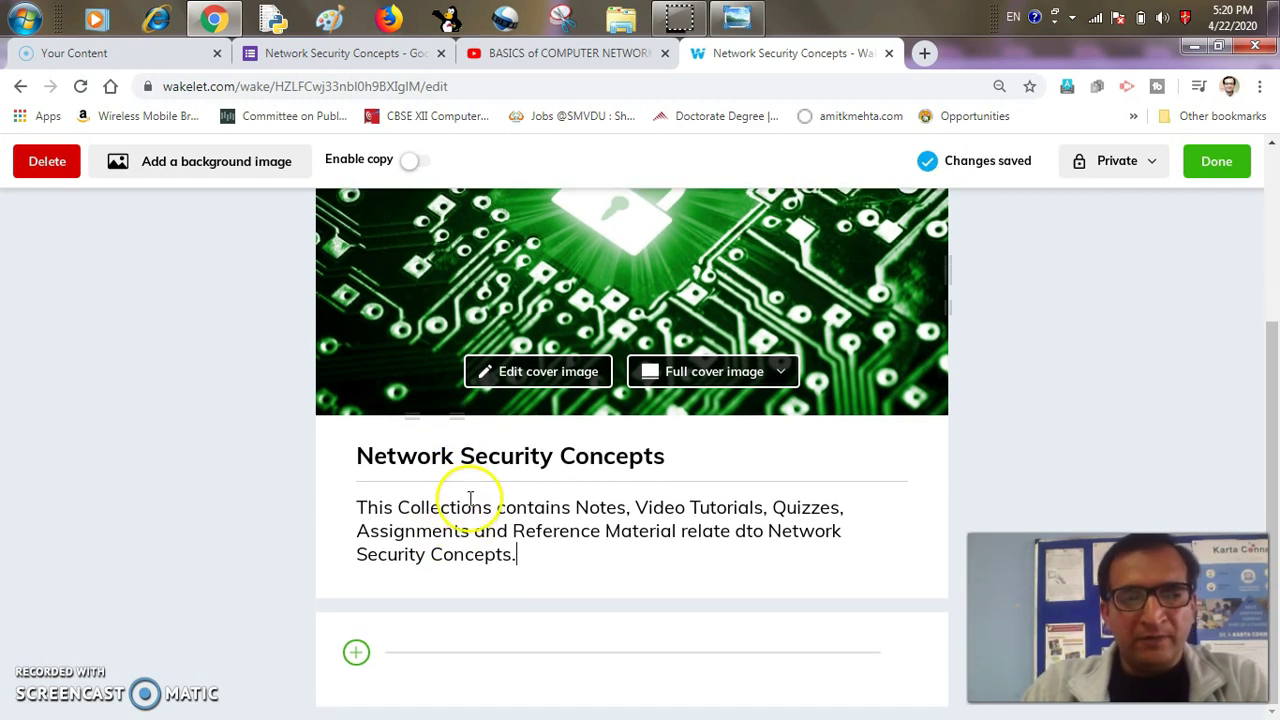
Add a text block with the subheading 'Basics of Network Security'
click(357, 656)
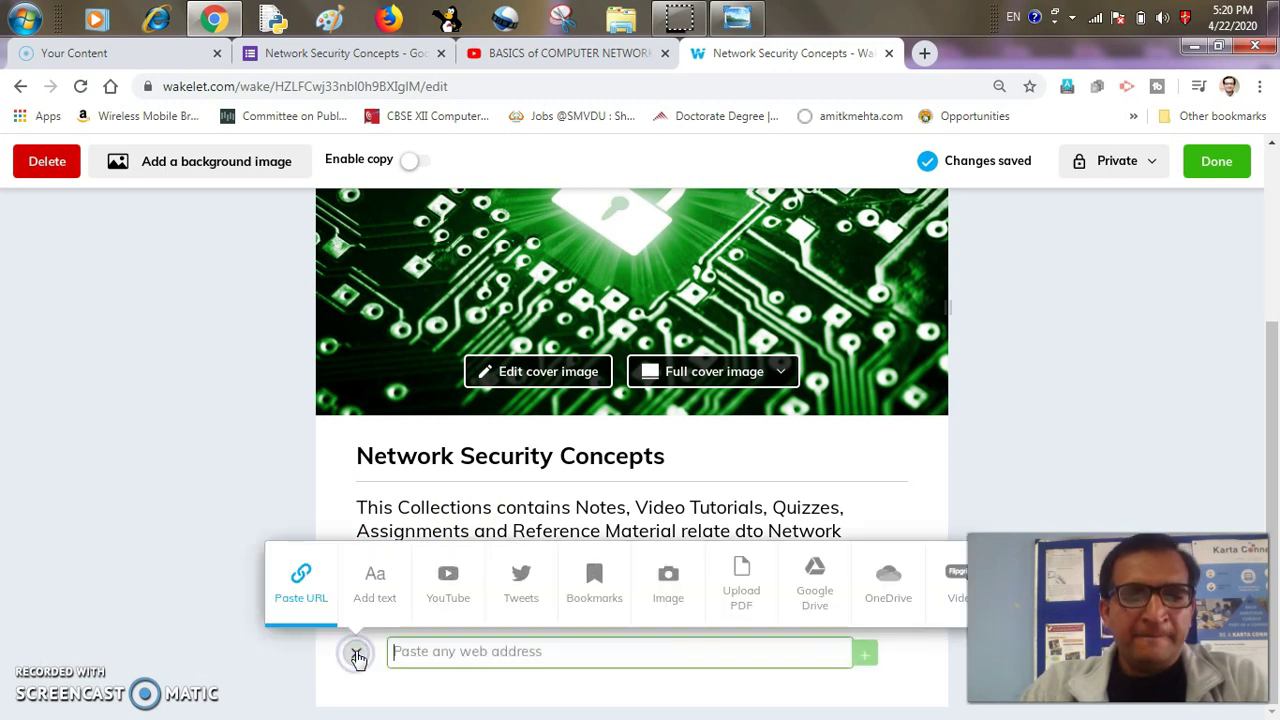
click(368, 600)
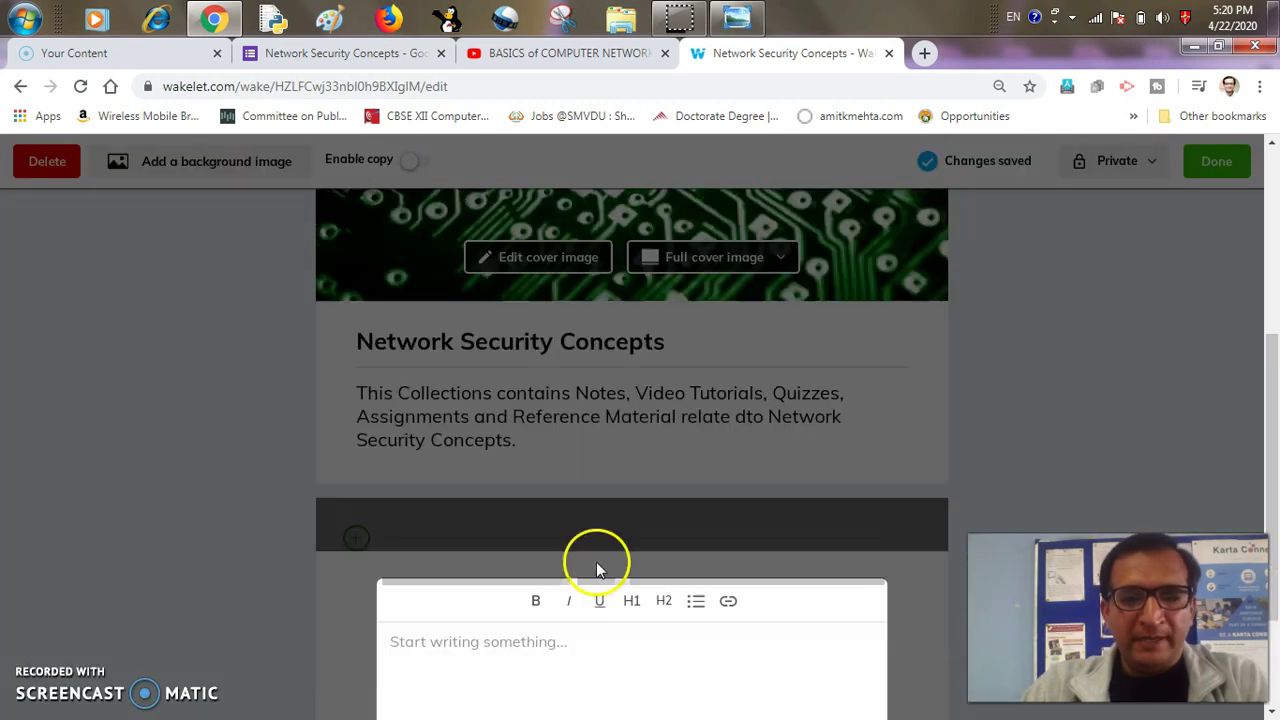
click(541, 573)
text(Basics of Network Security)
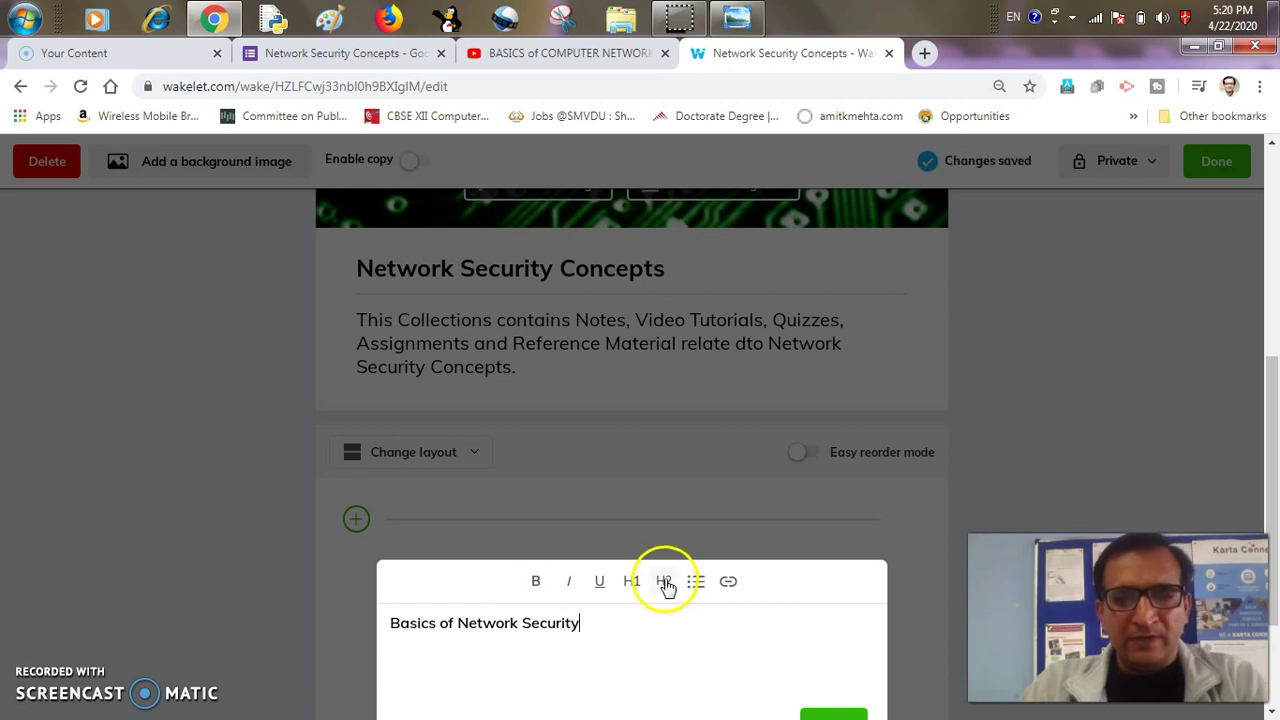
drag(605, 625, 237, 626)
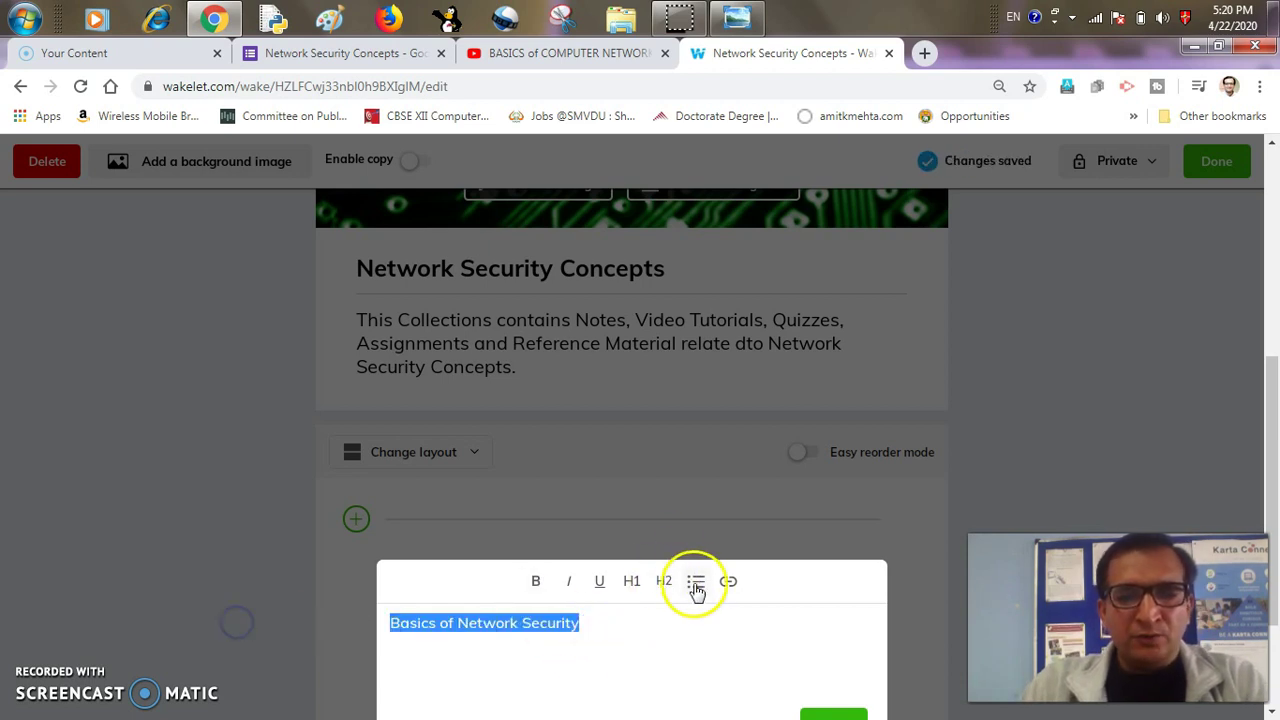
click(665, 581)
scroll(714, 476, down, 2)
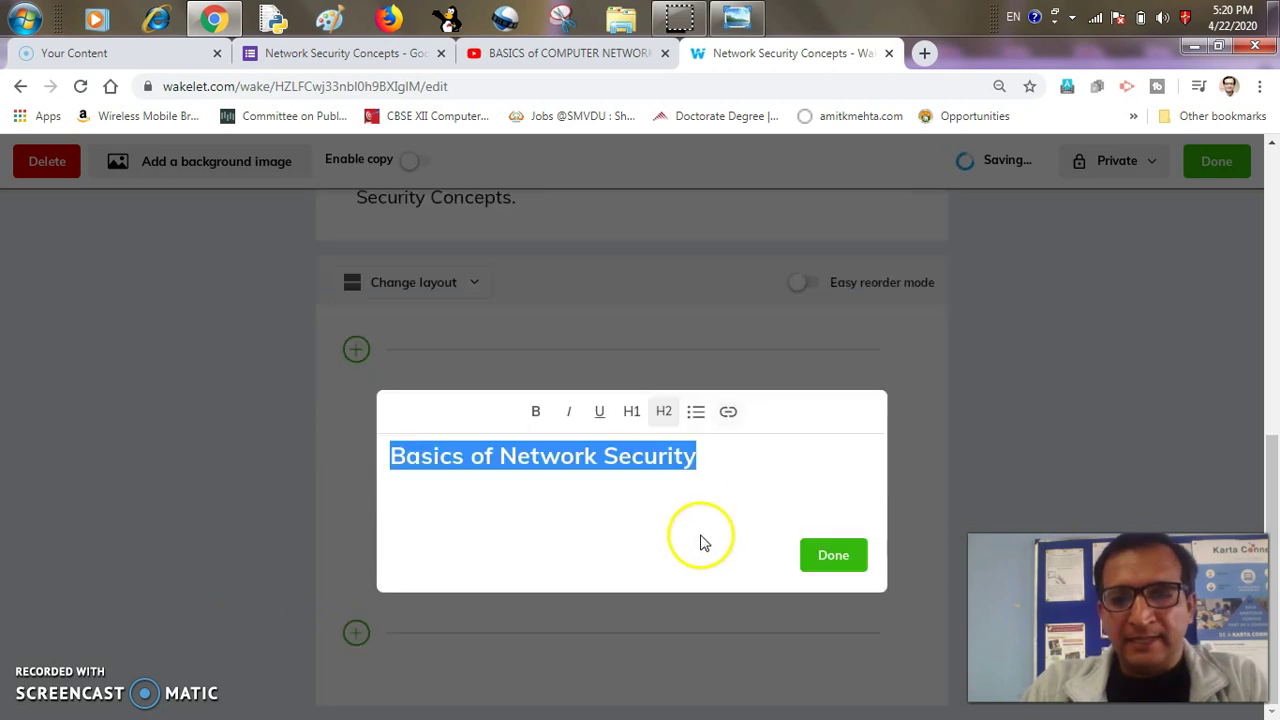
click(714, 452)
key(Return)
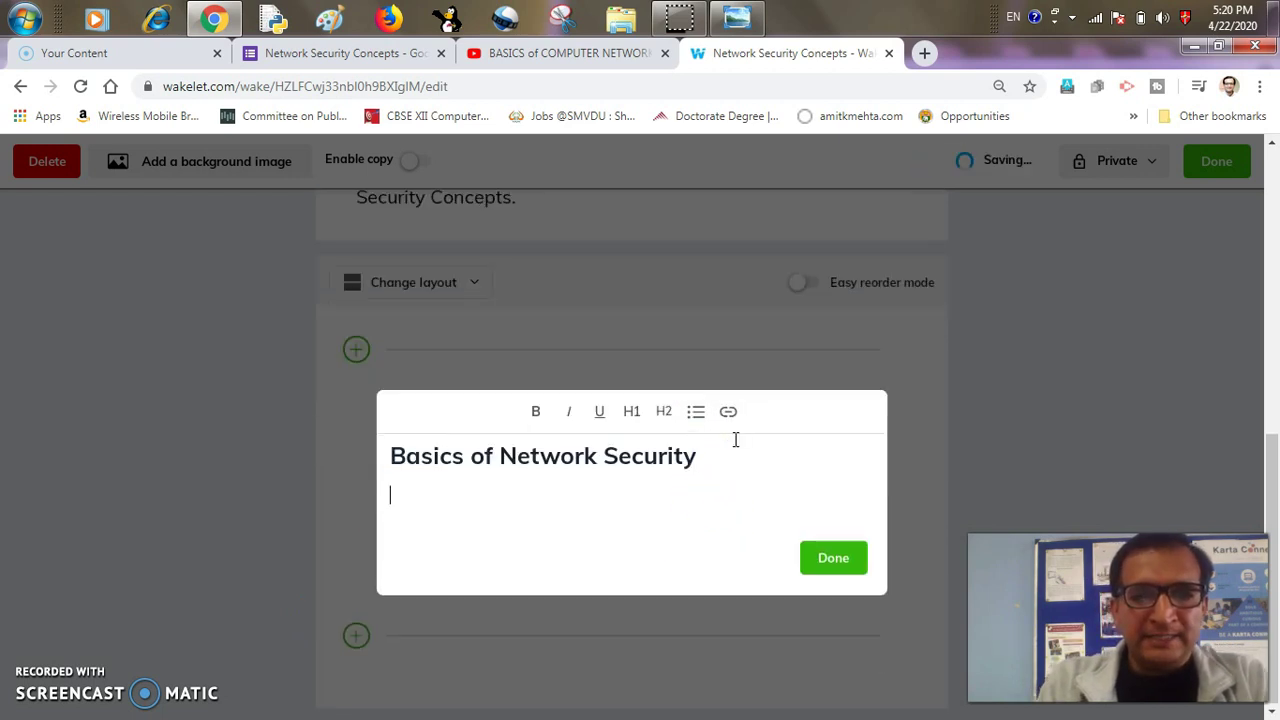
List 1. Notes, Video Tutorial, Quiz, Assignment, Reference Material under the heading and finish the block
text(1.)
click(700, 480)
text(Notes)
key(Return)
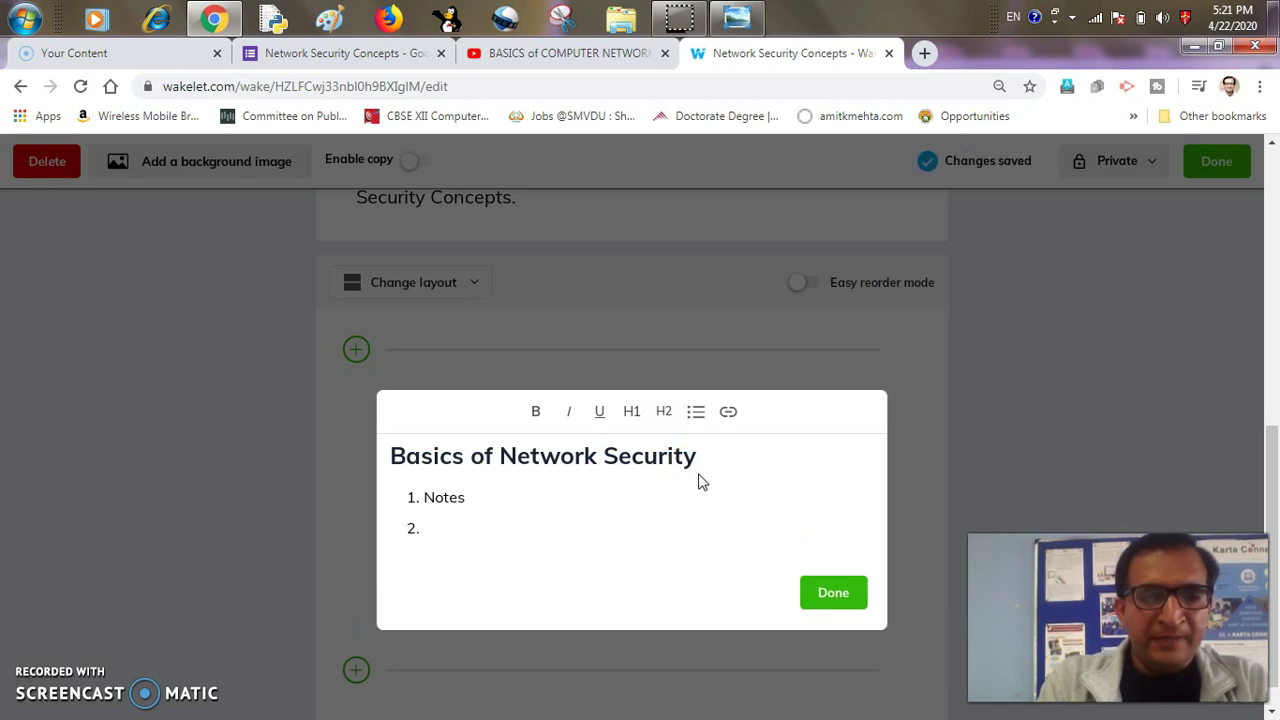
text(Video Tutoria)
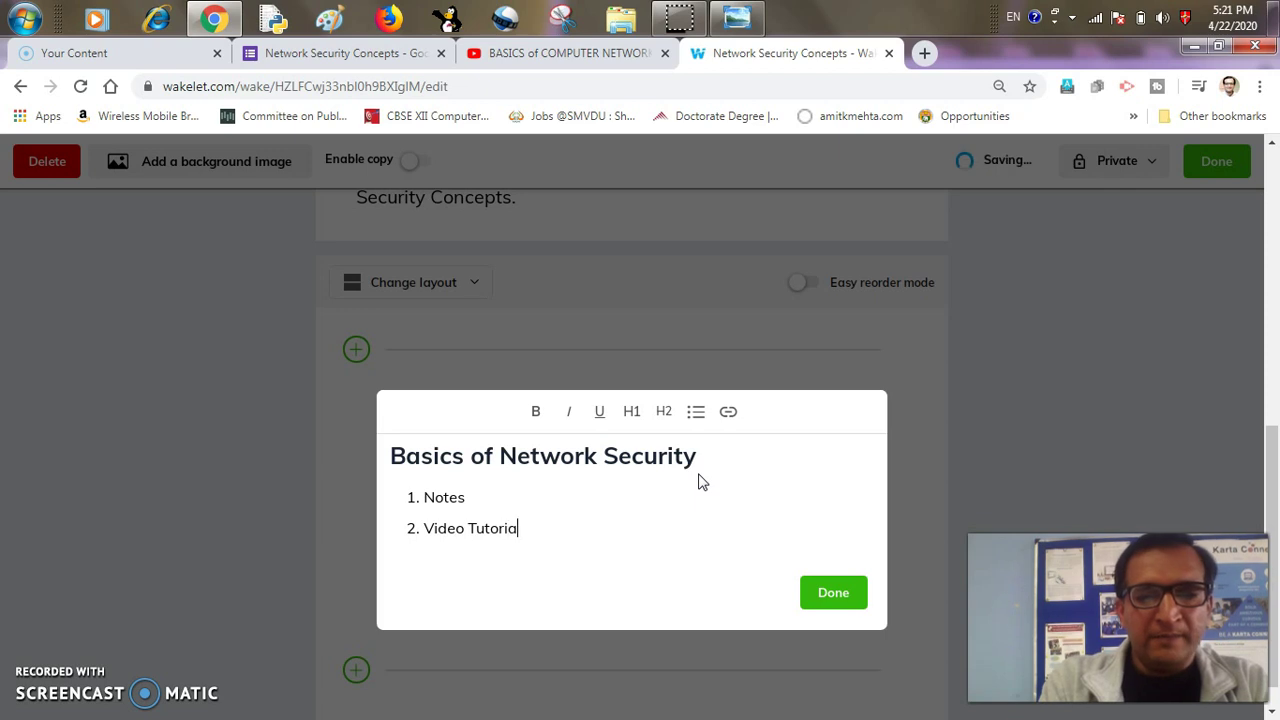
text(l)
key(Return)
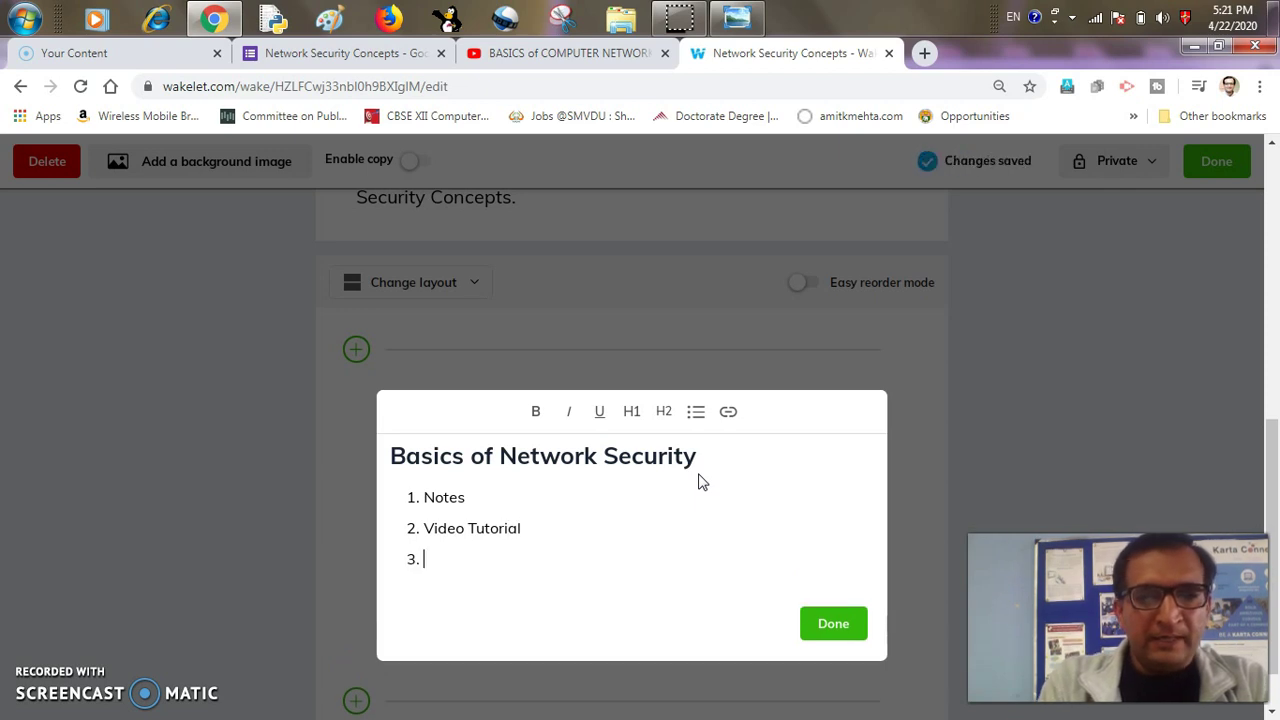
text(Quiz)
key(Return)
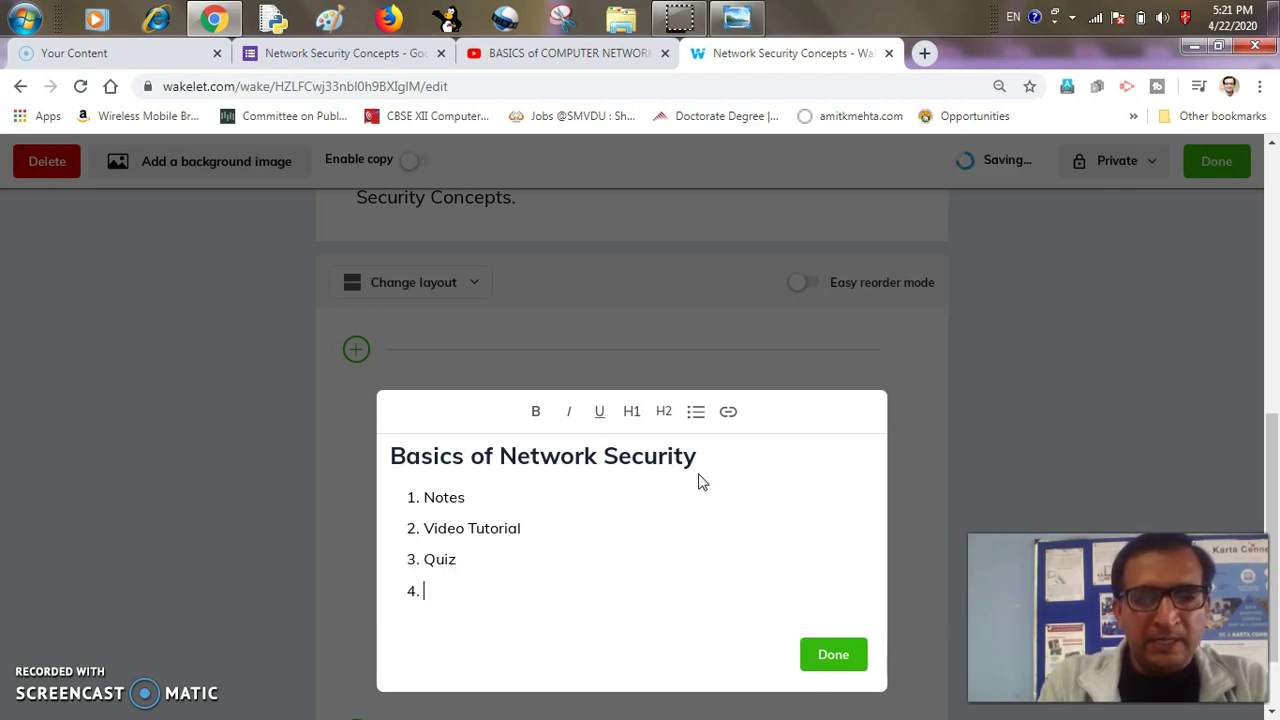
text(Assignm)
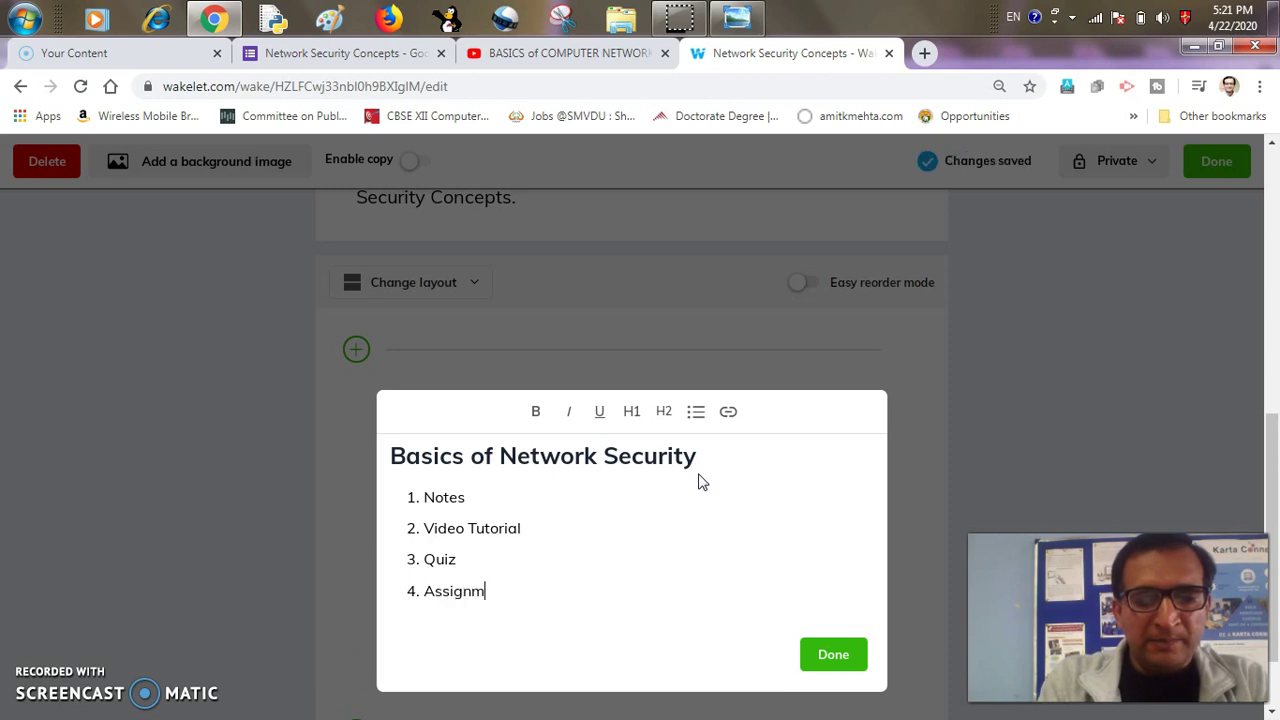
text(ent)
key(Return)
text(Reference )
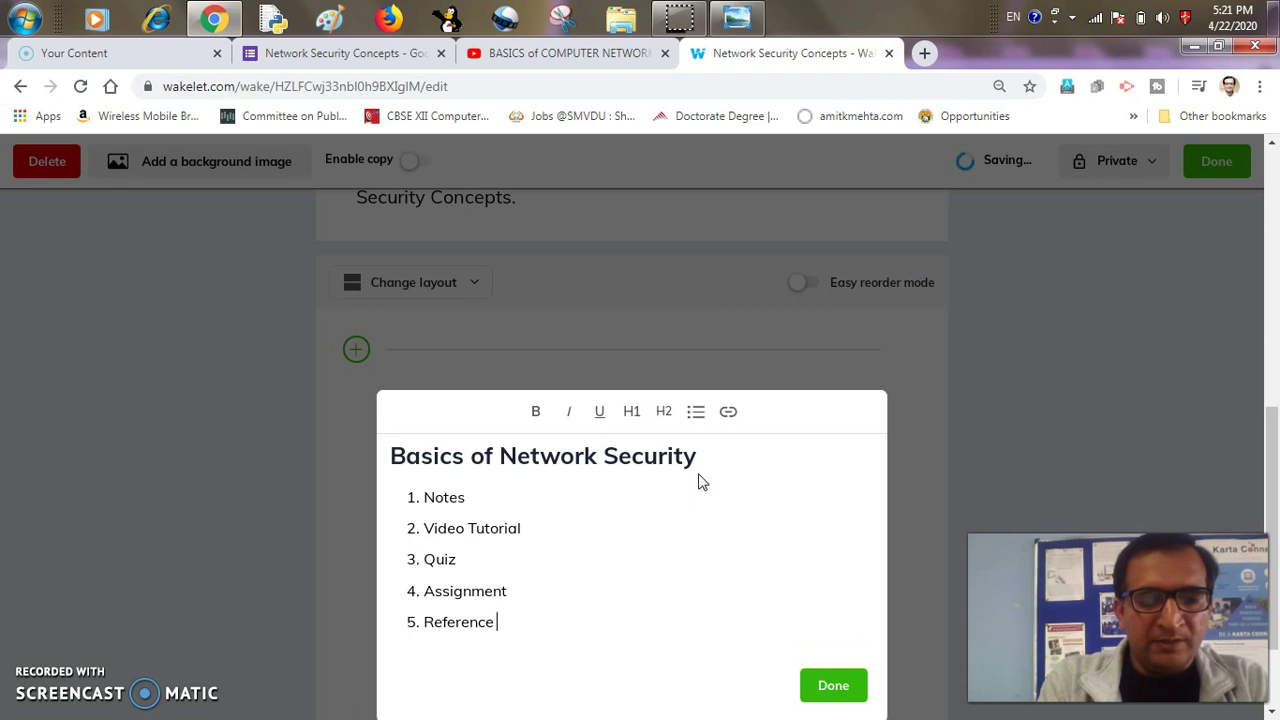
text(Material)
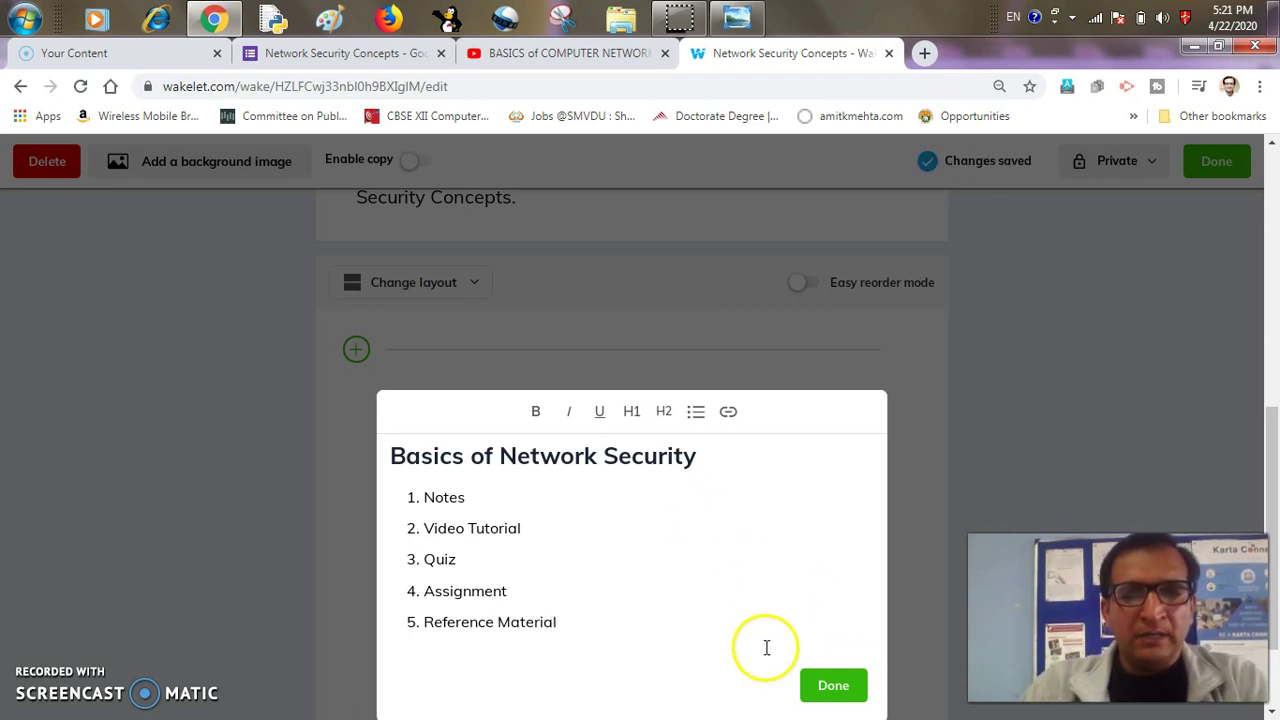
click(834, 688)
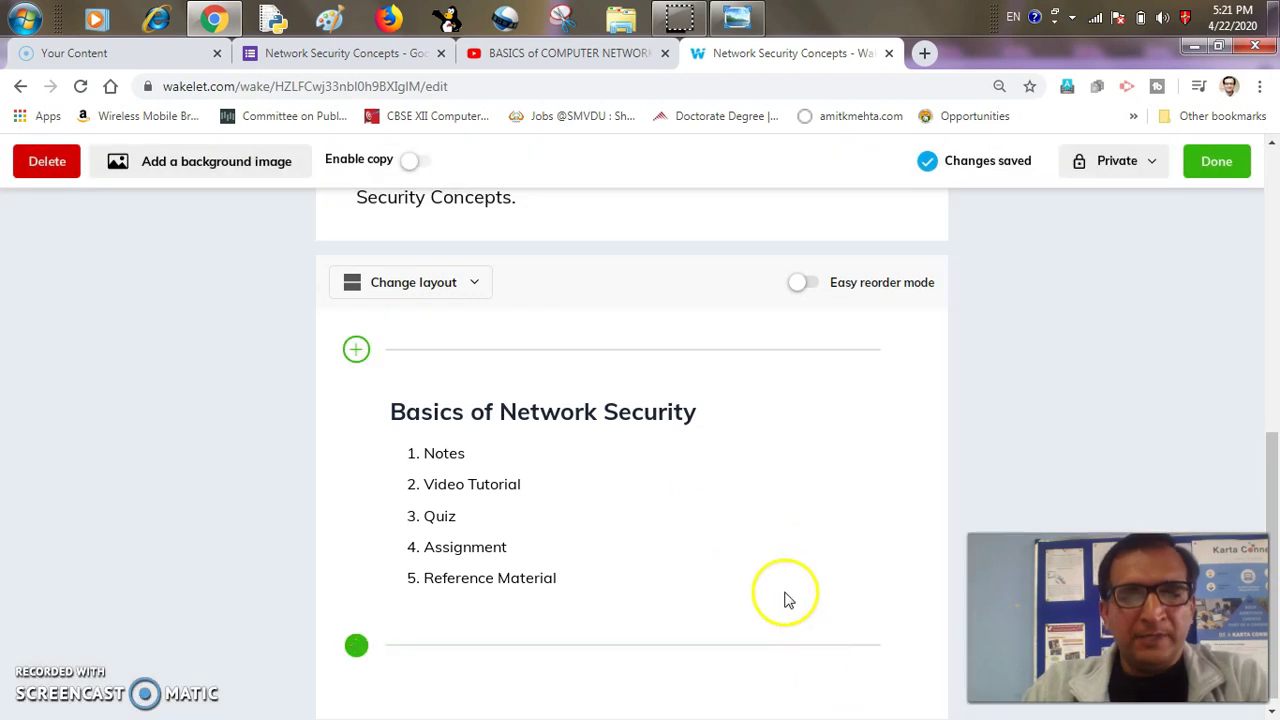
Upload NETWORK SECURITY CONCEPTS(UPDATED) from the PDFs folder as a new PDF item
click(359, 634)
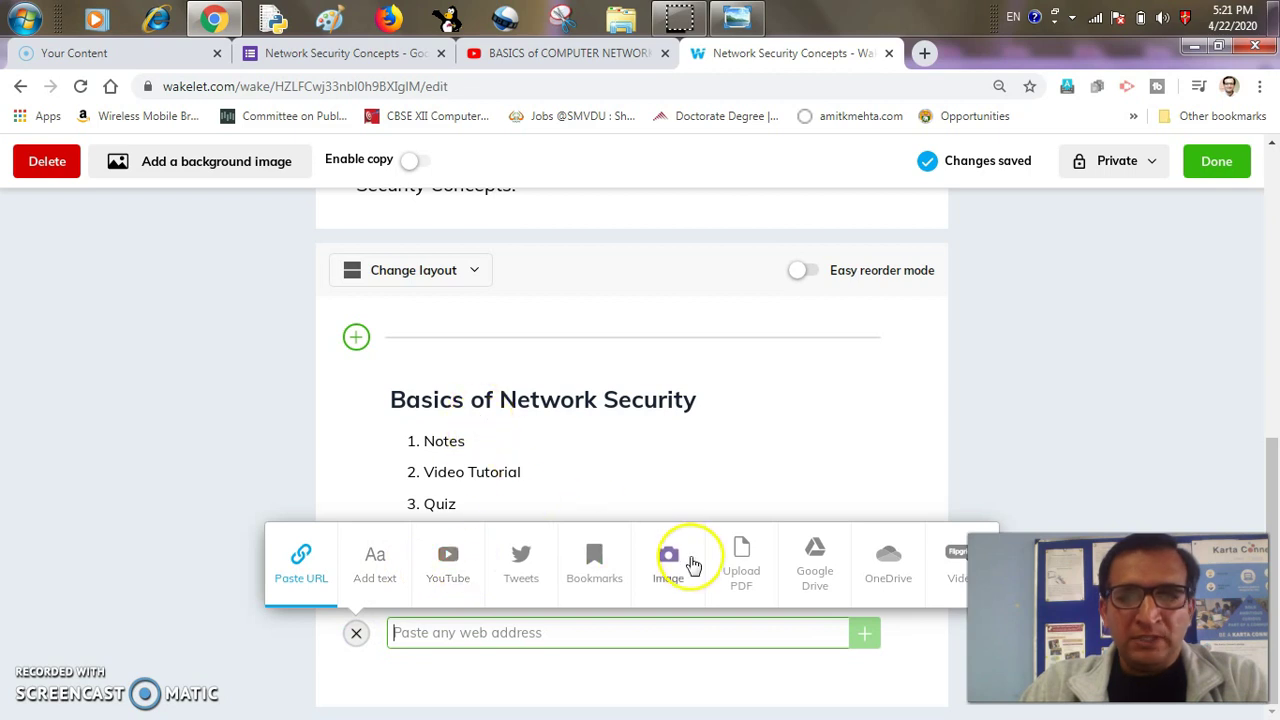
click(741, 566)
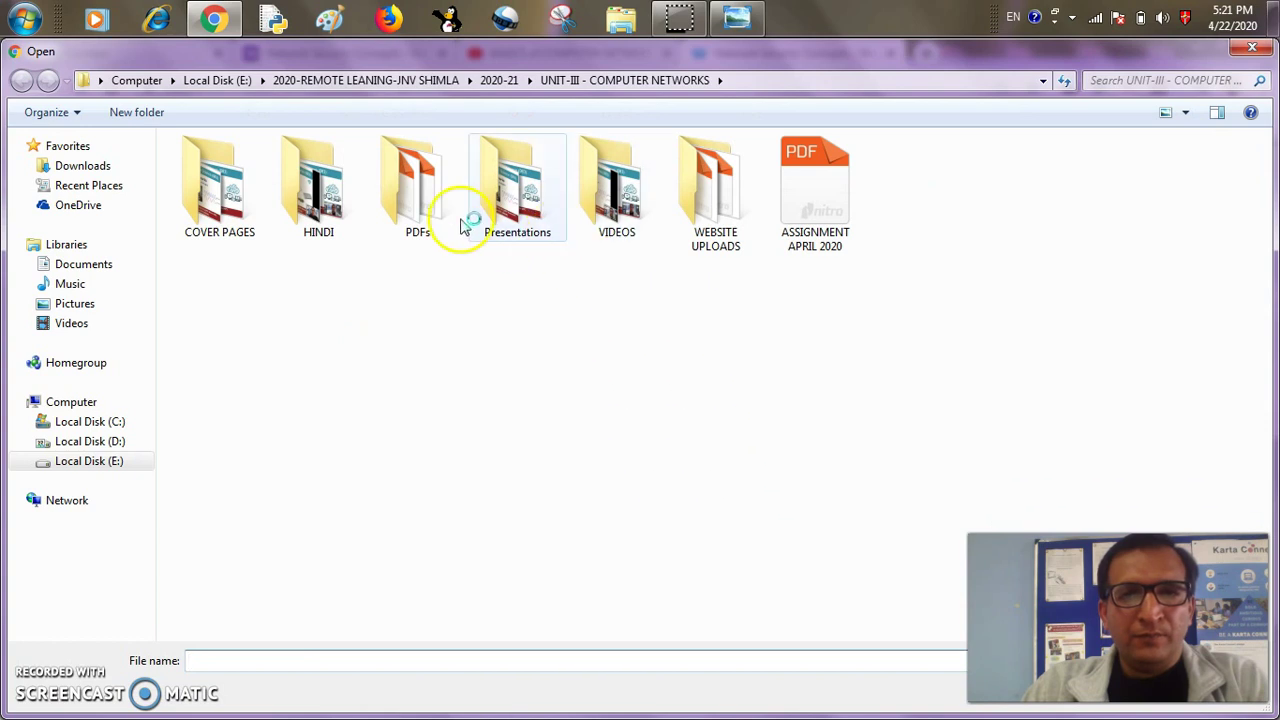
double_click(414, 190)
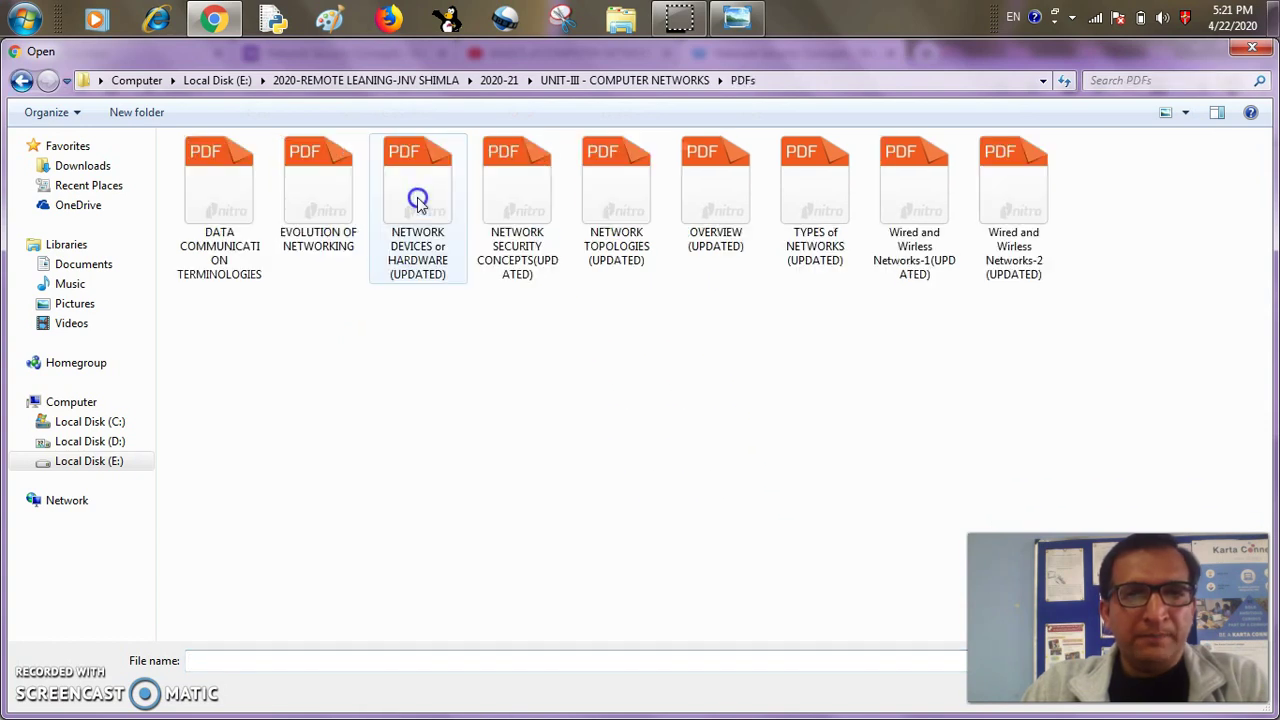
double_click(519, 205)
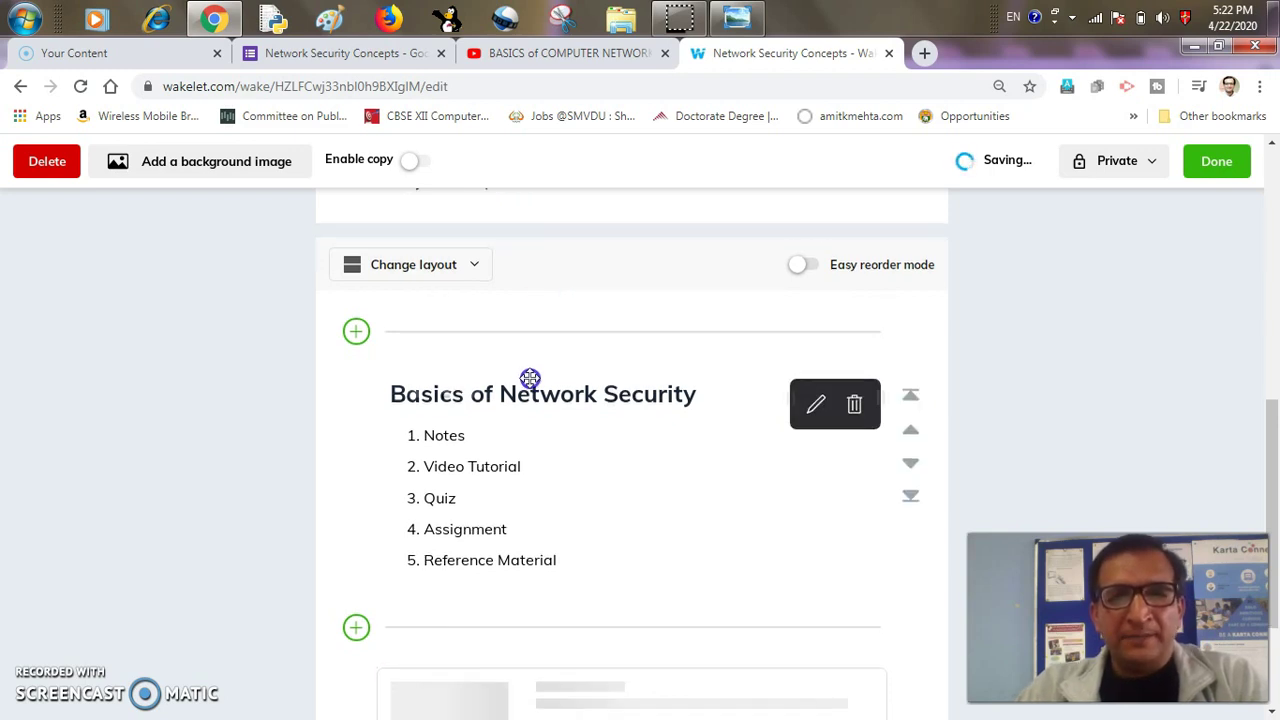
scroll(528, 377, down, 2)
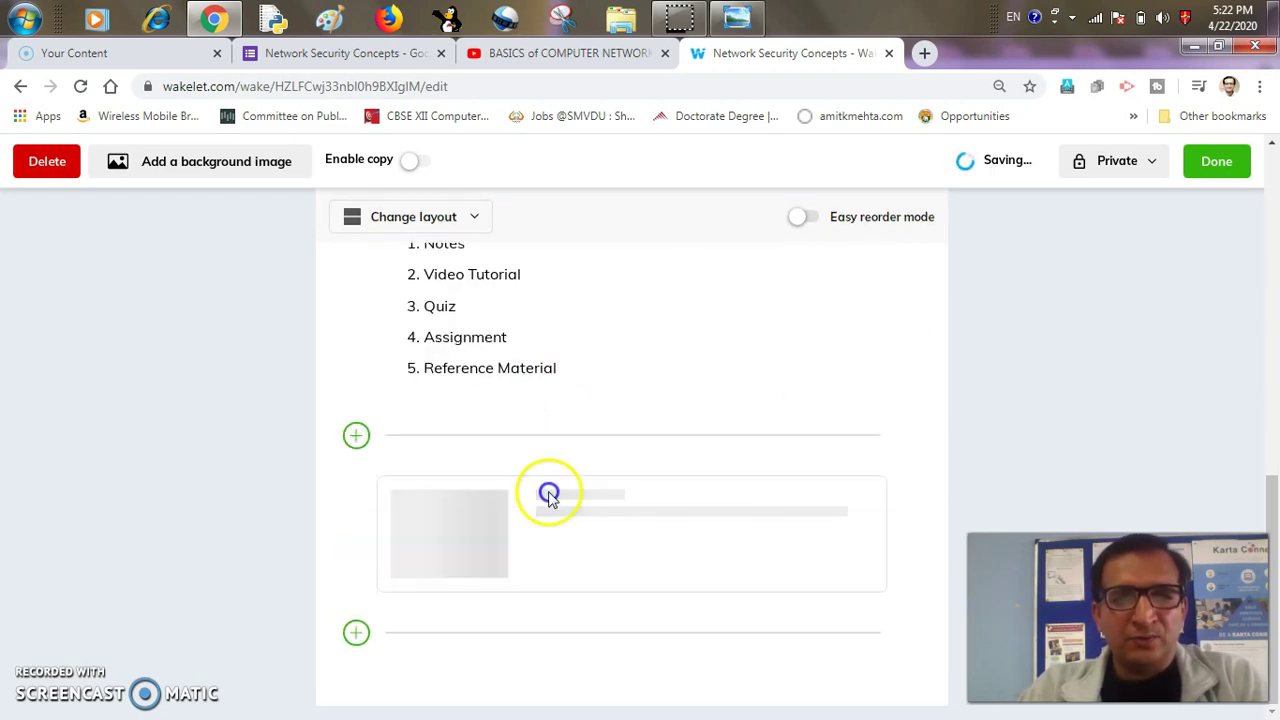
Open the NETWORK SECURITY ISSUES (English) video from the YouTube playlist
click(355, 635)
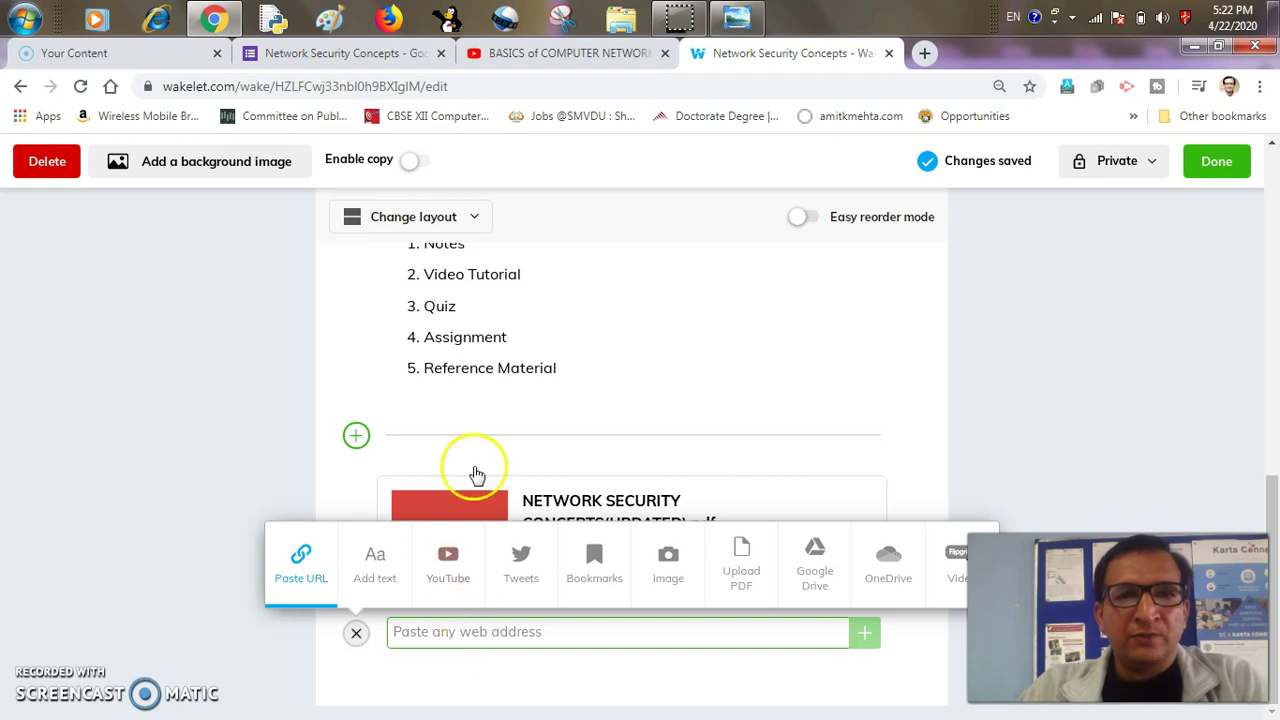
click(565, 55)
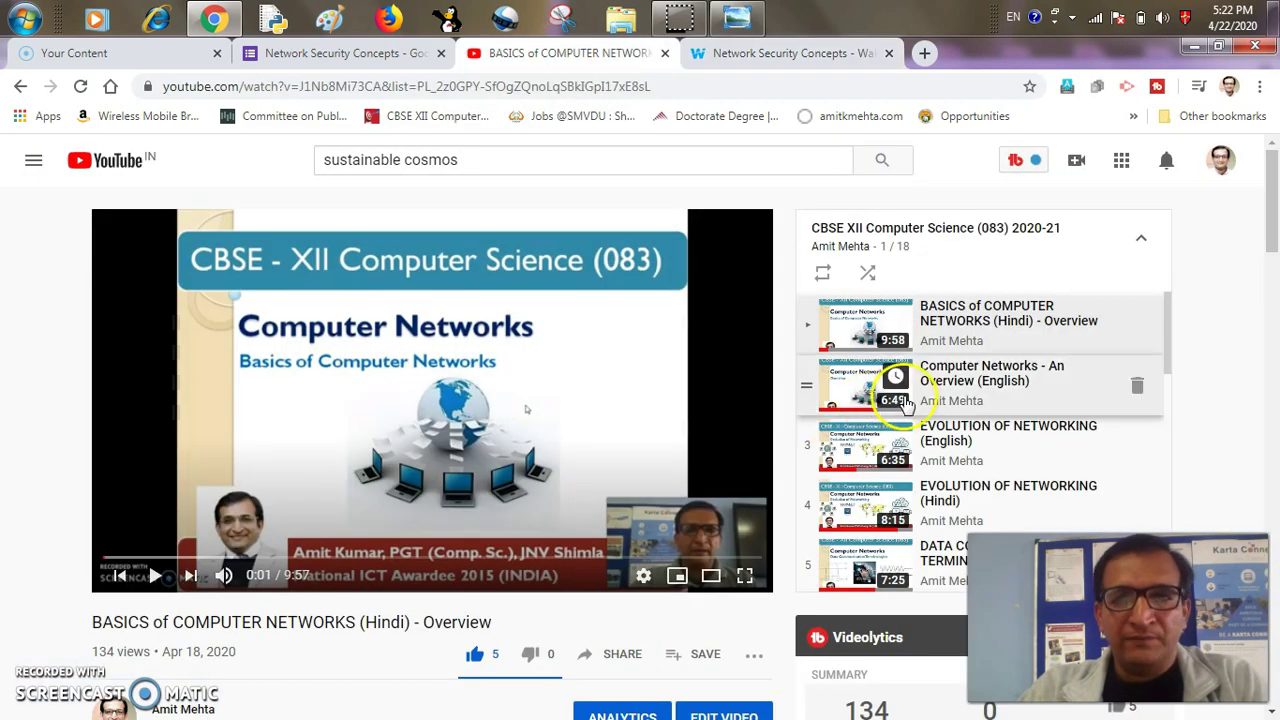
scroll(1000, 375, down, 2)
scroll(980, 420, down, 2)
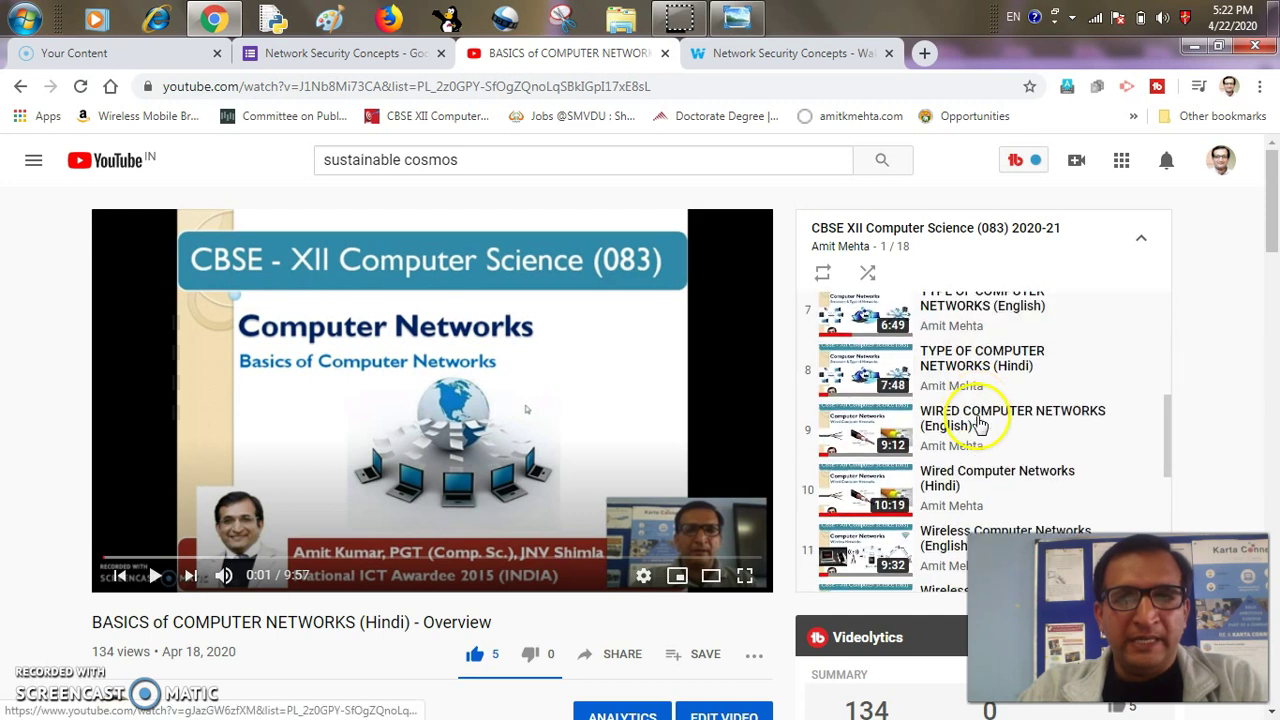
scroll(1014, 422, down, 2)
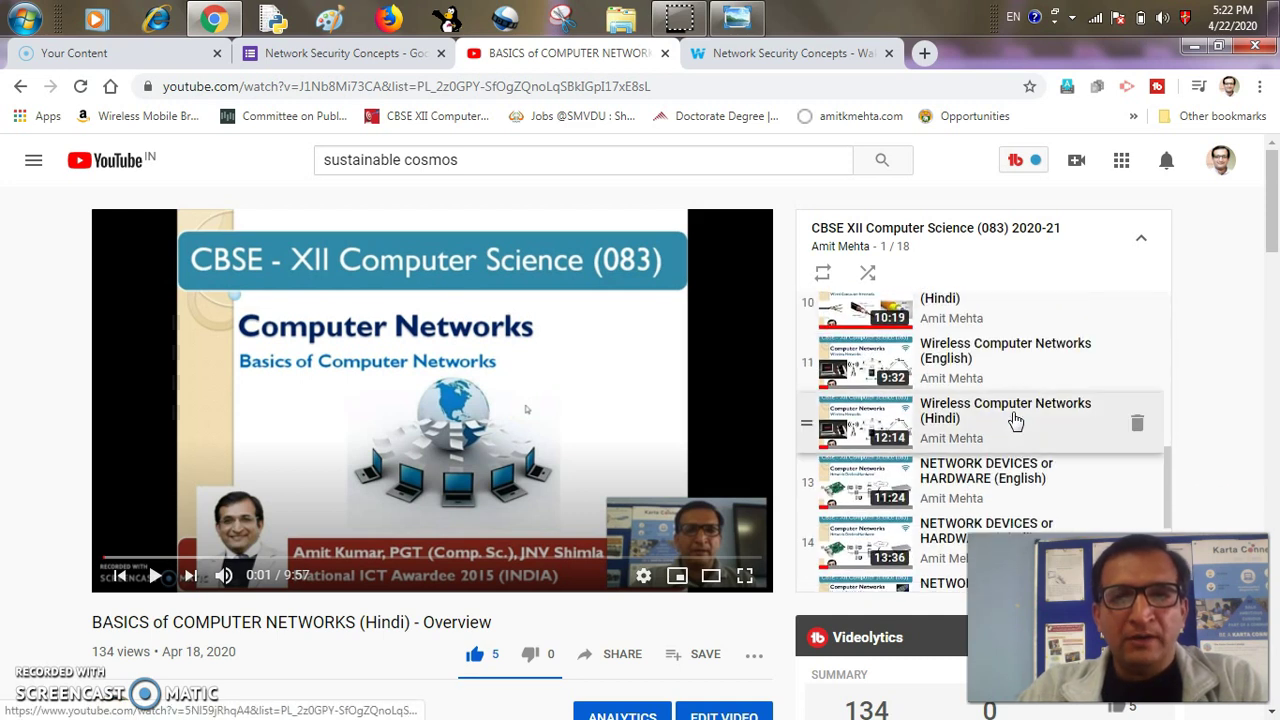
scroll(1016, 422, down, 3)
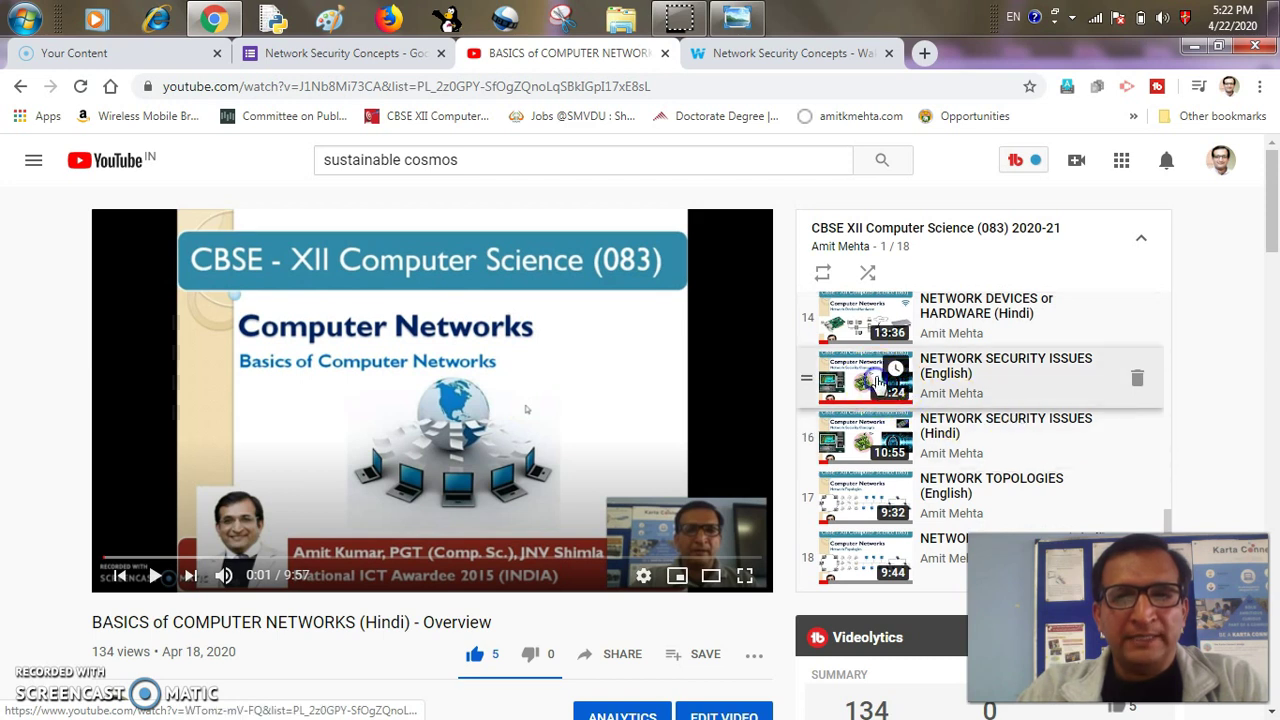
click(878, 380)
scroll(172, 533, down, 1)
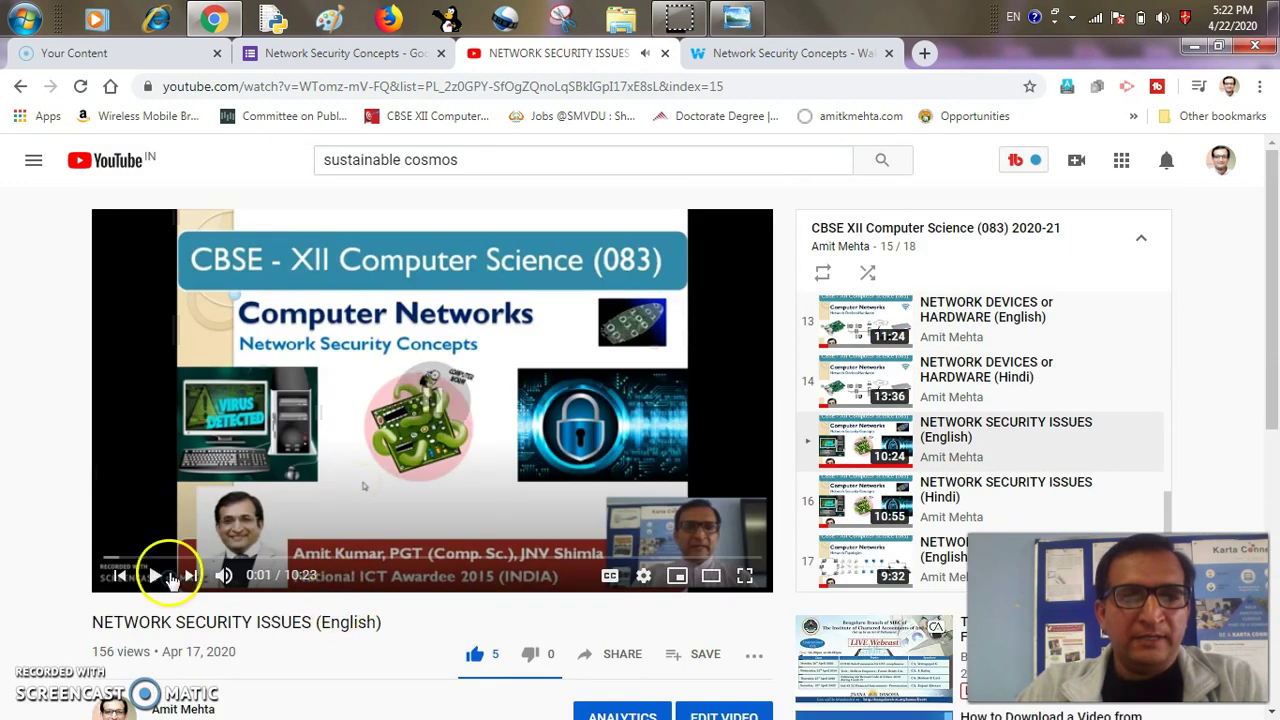
Copy the video's share link and add it as a new Wakelet item
click(612, 656)
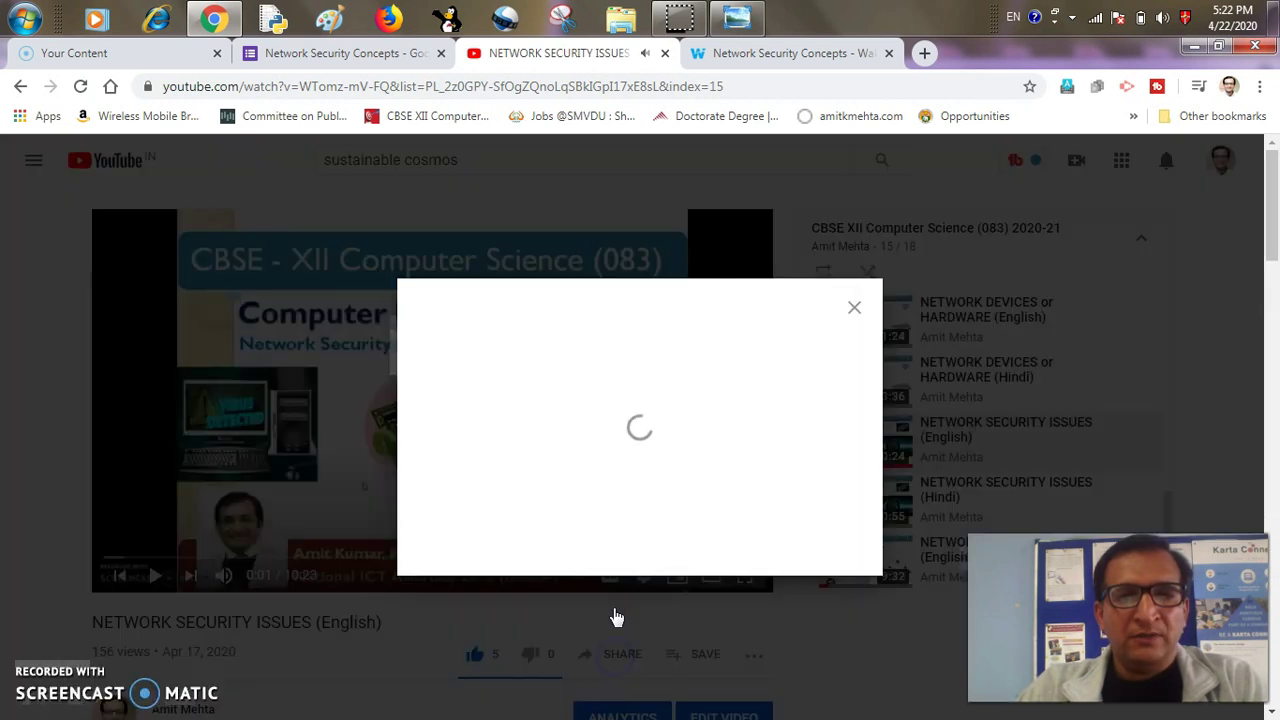
click(818, 464)
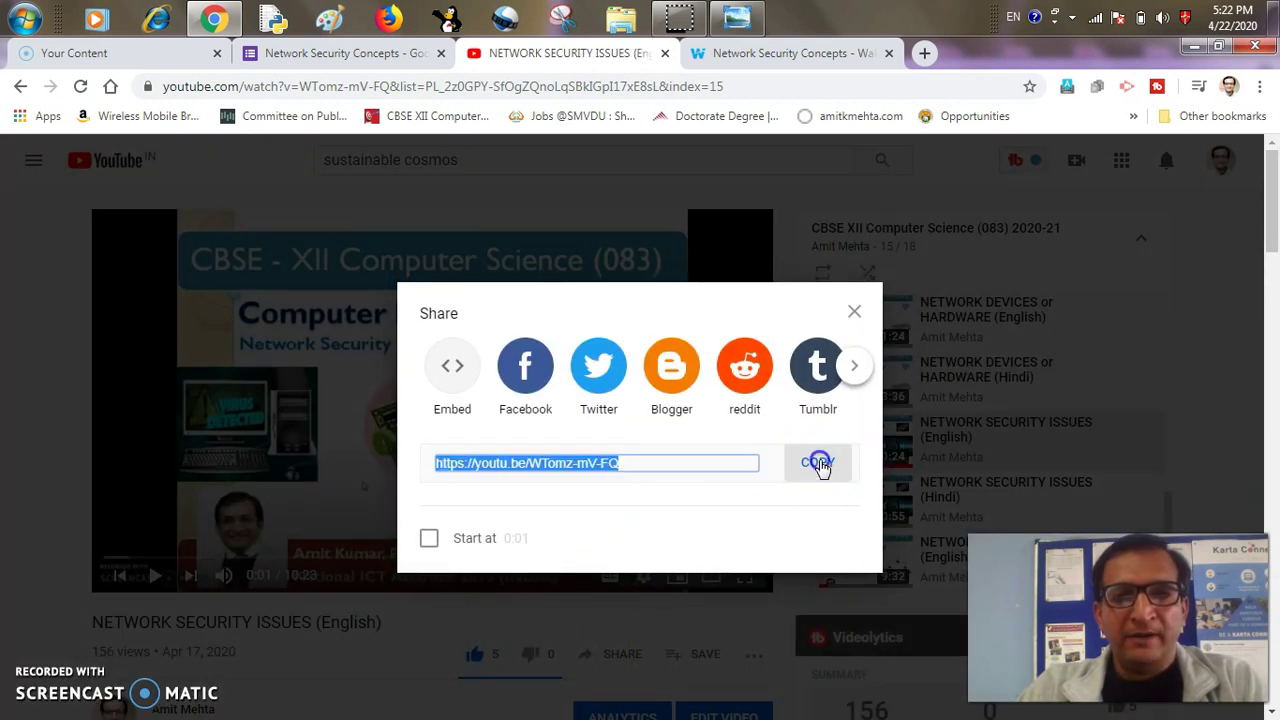
click(853, 311)
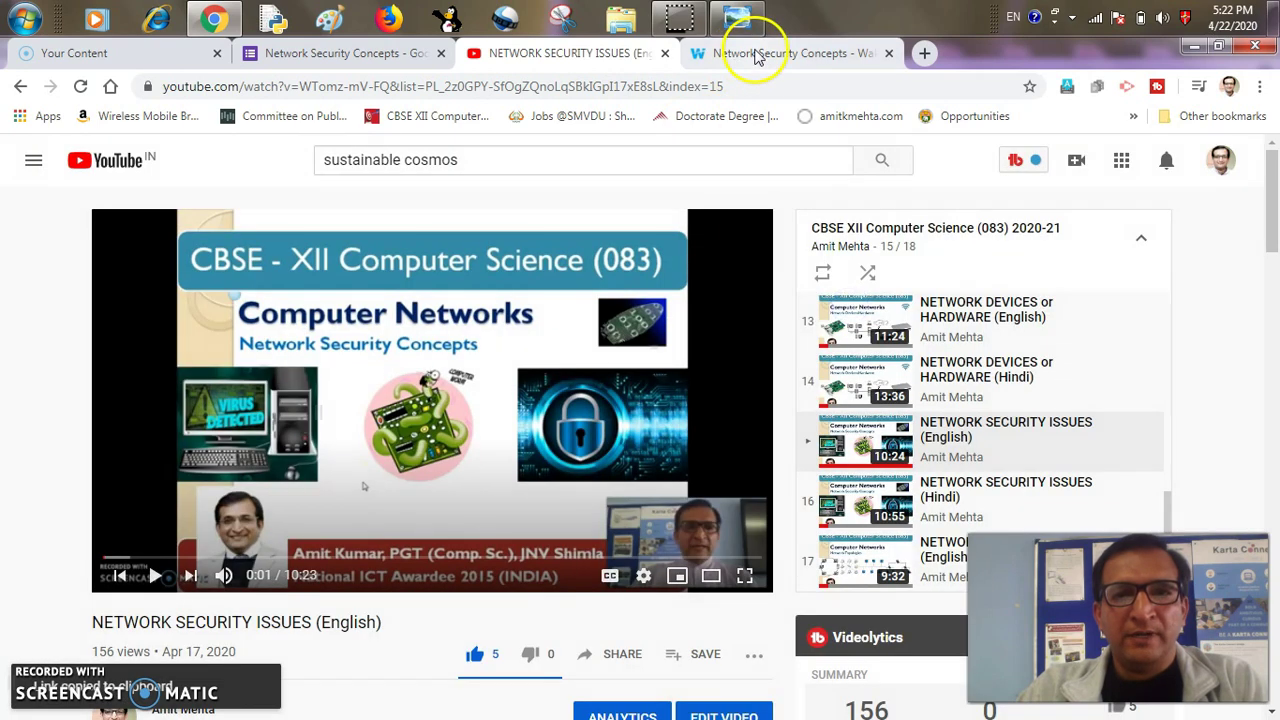
click(755, 57)
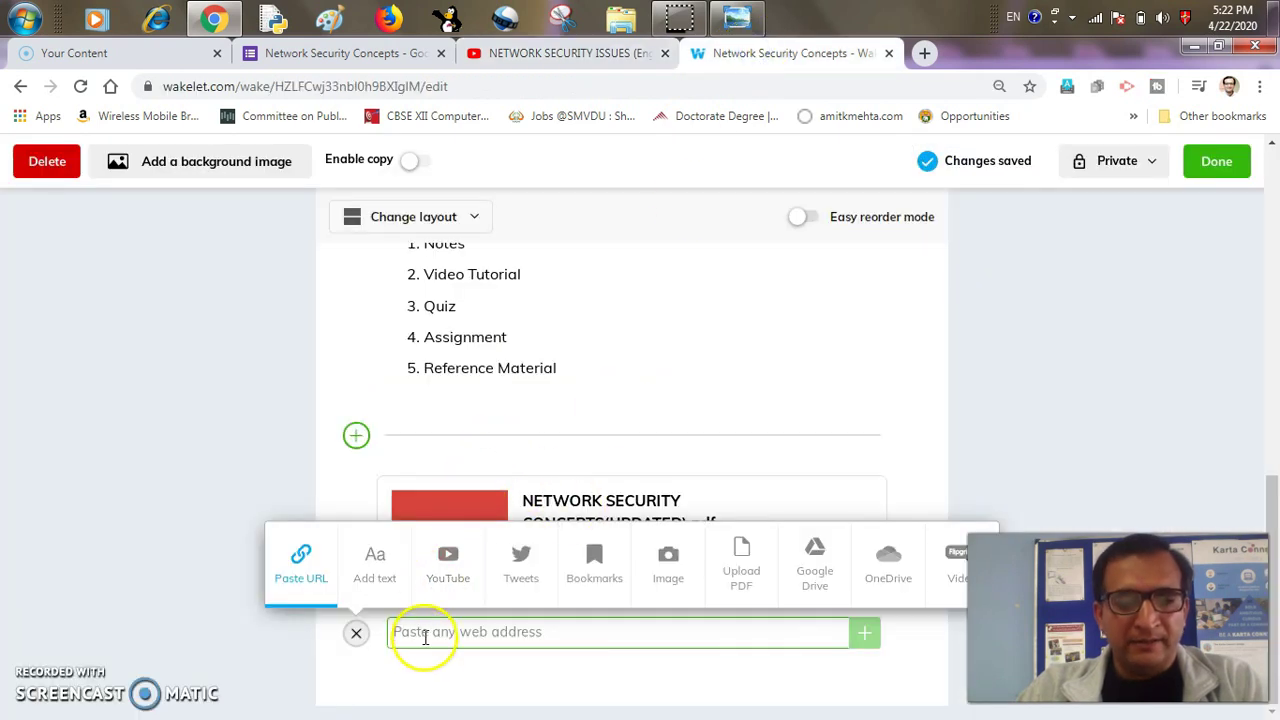
key(ctrl+v)
key(Return)
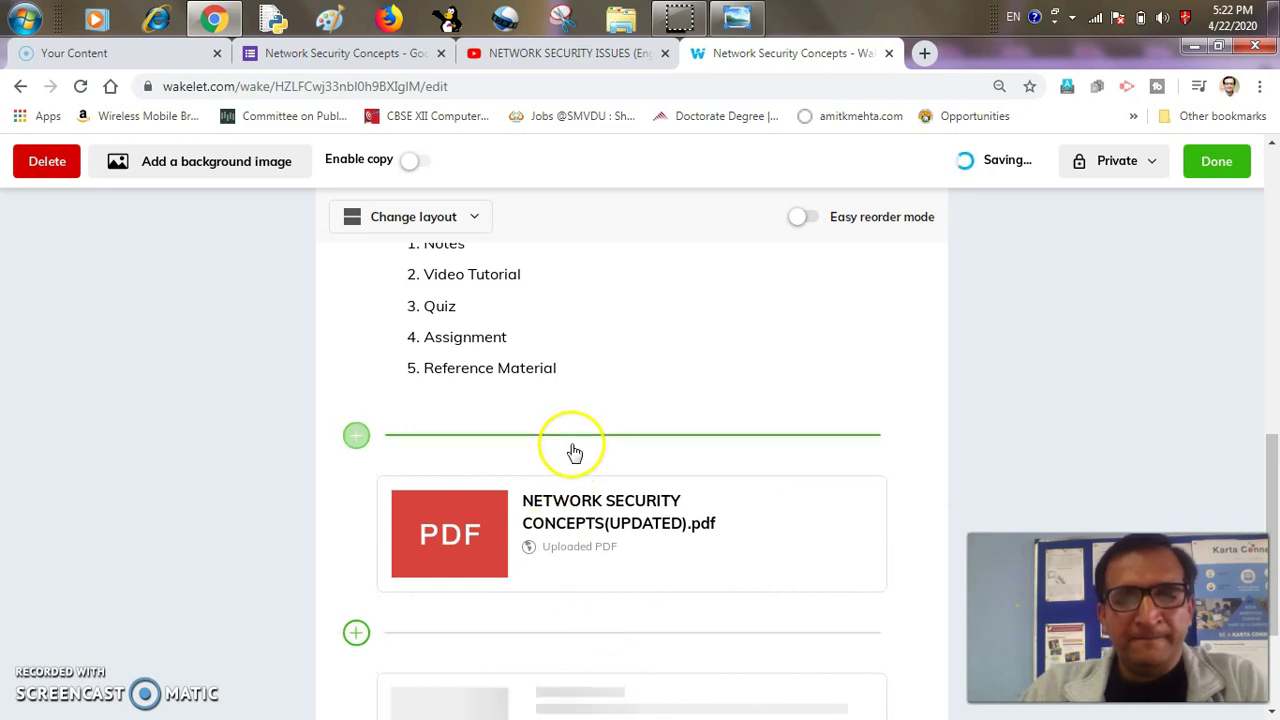
Copy the shortened share link of the Network Security Concepts quiz form
scroll(573, 450, down, 2)
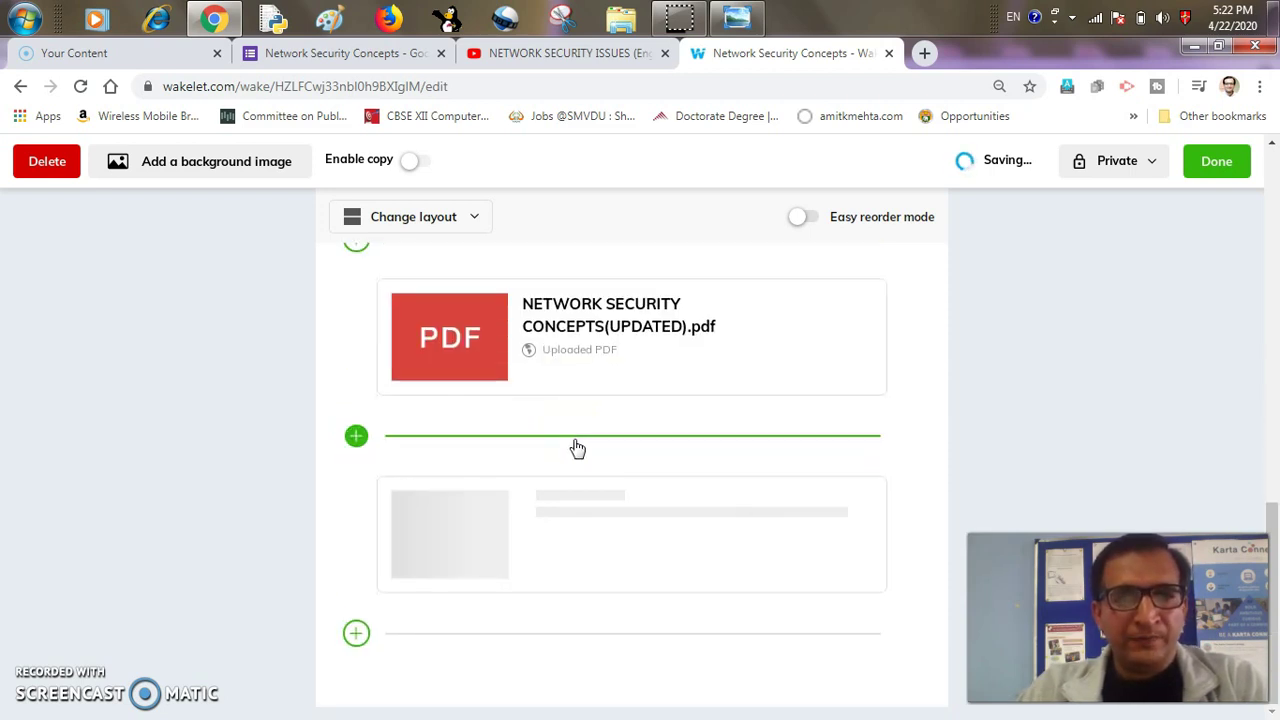
scroll(515, 468, up, 2)
scroll(495, 440, up, 1)
scroll(480, 330, down, 3)
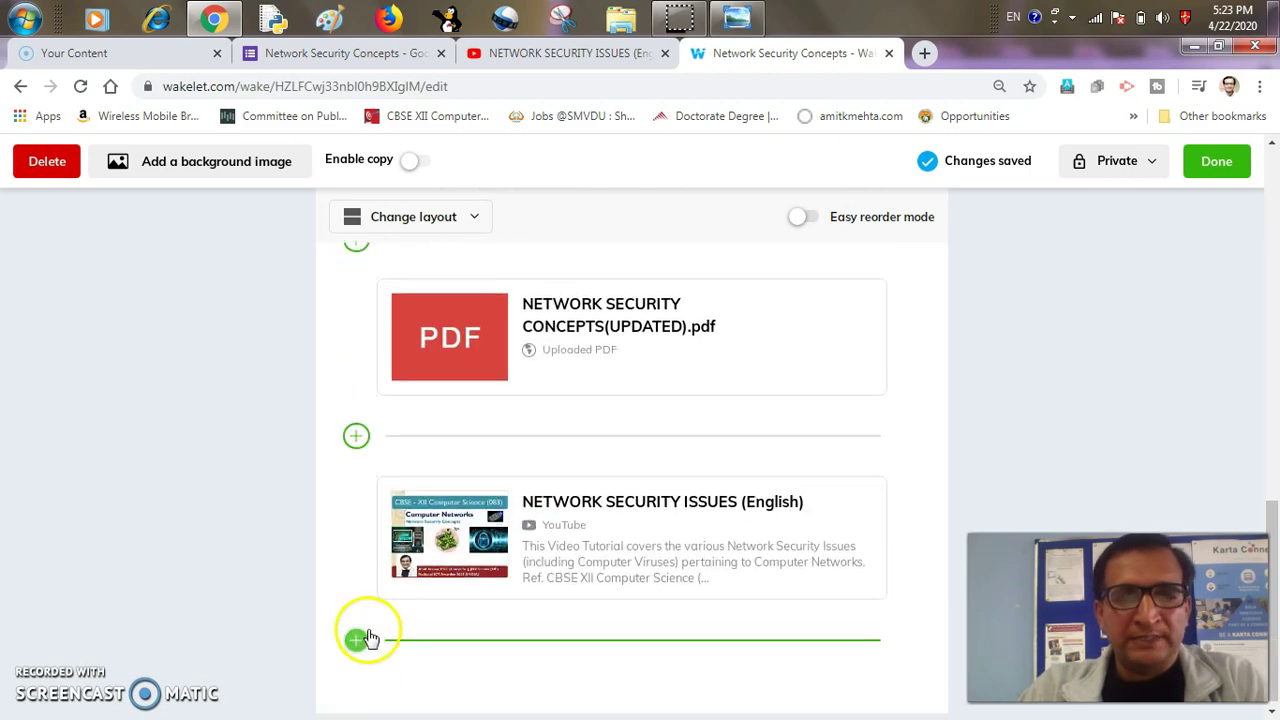
click(341, 56)
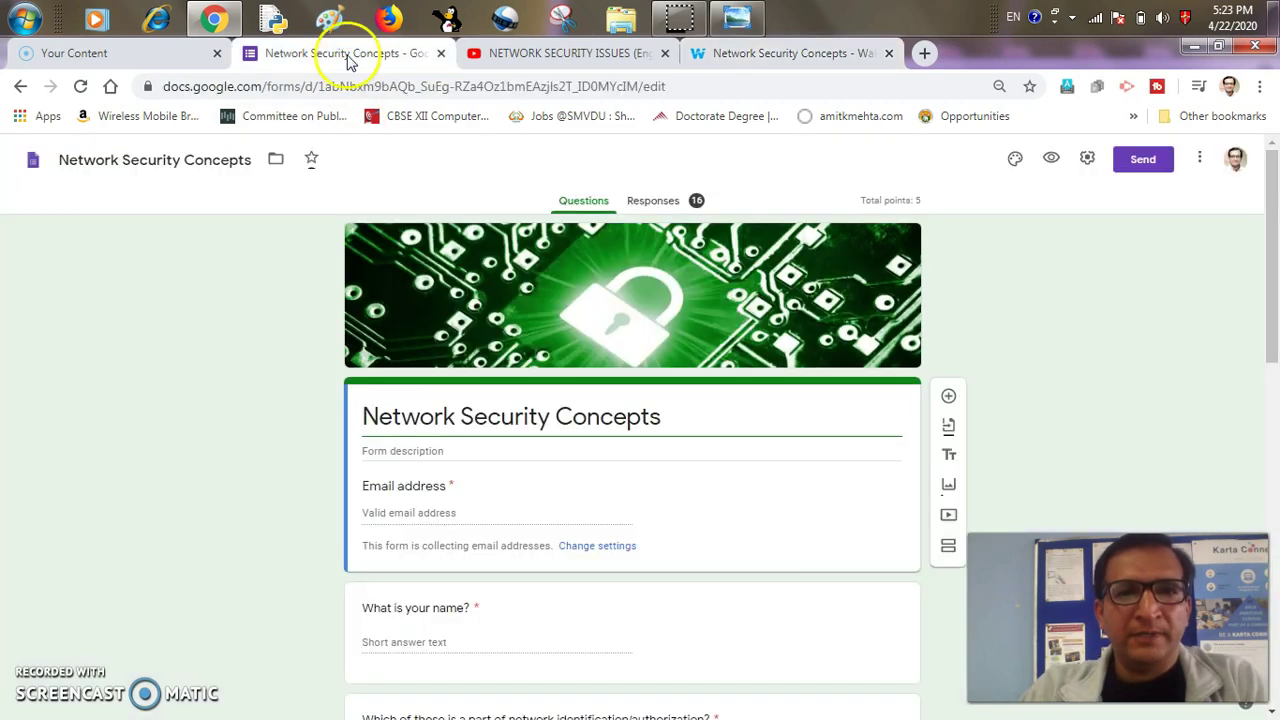
click(1133, 165)
click(567, 268)
click(437, 368)
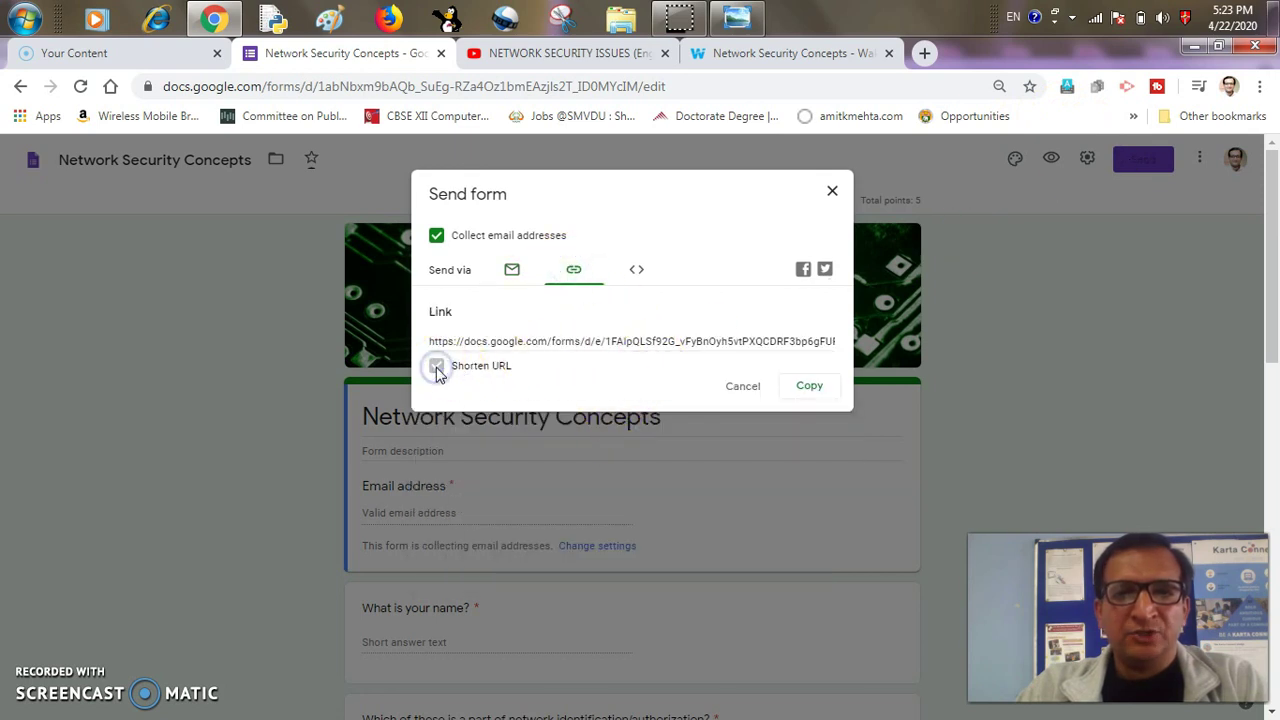
click(810, 385)
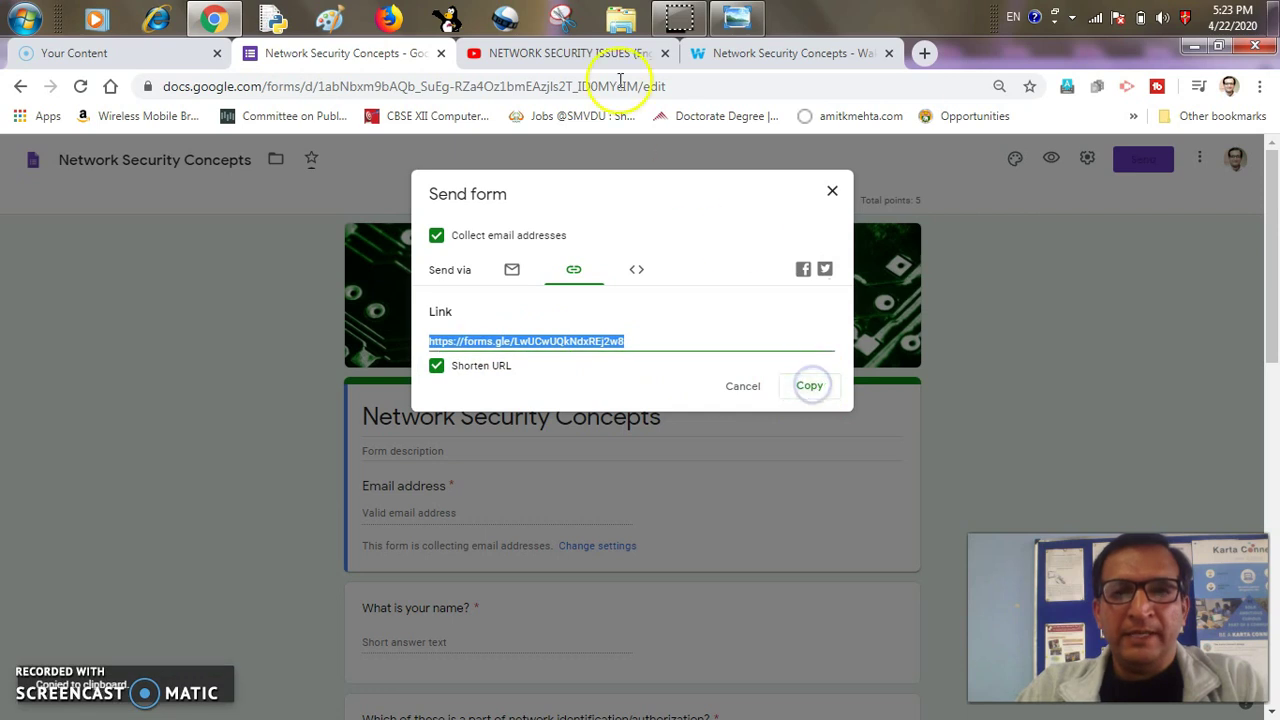
Add the quiz form link as a new item in the Wakelet collection
click(757, 54)
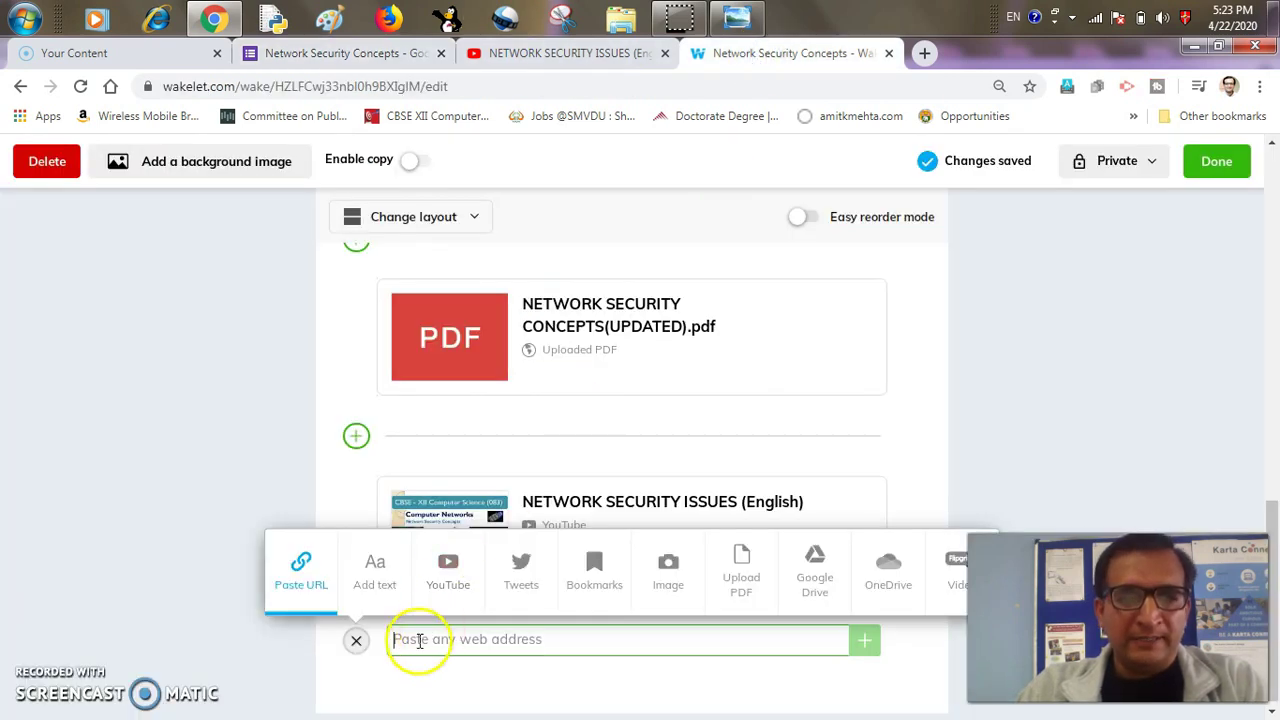
key(ctrl+v)
key(Return)
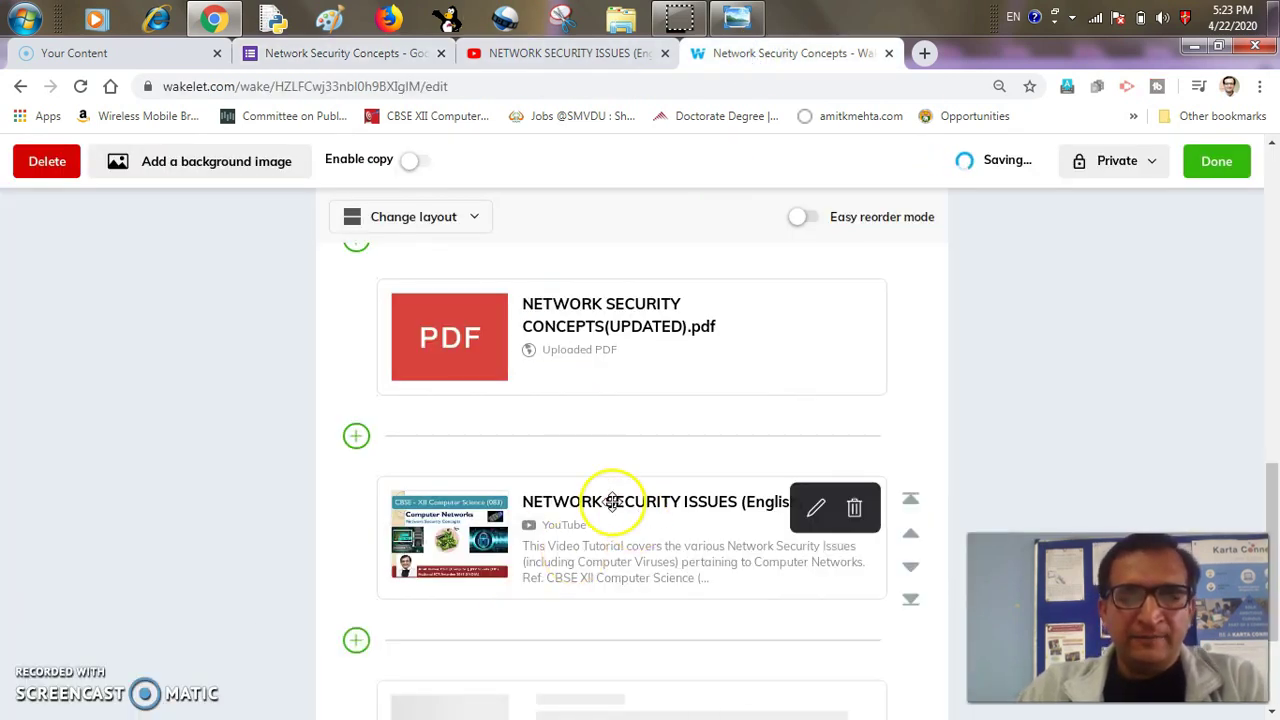
scroll(612, 502, down, 2)
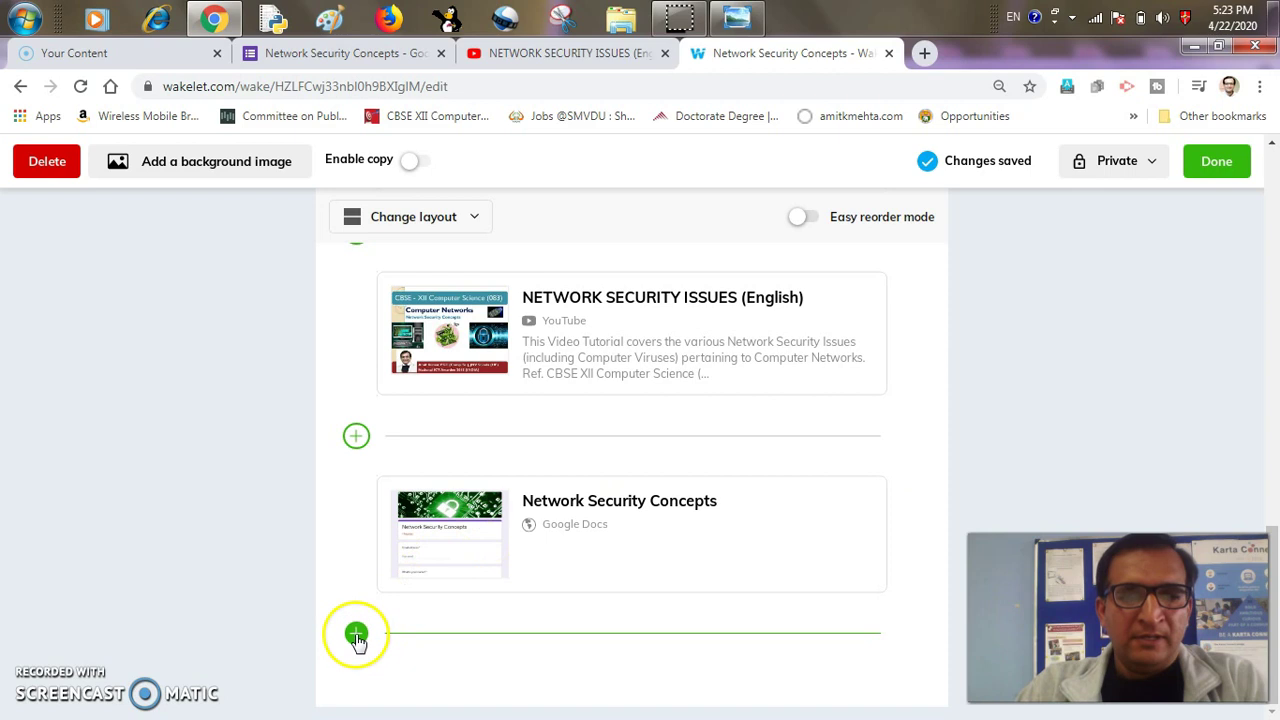
Upload ASSIGNMENT APRIL 2020.pdf from the UNIT-III - COMPUTER NETWORKS folder as a new item
scroll(470, 460, up, 3)
scroll(443, 286, up, 1)
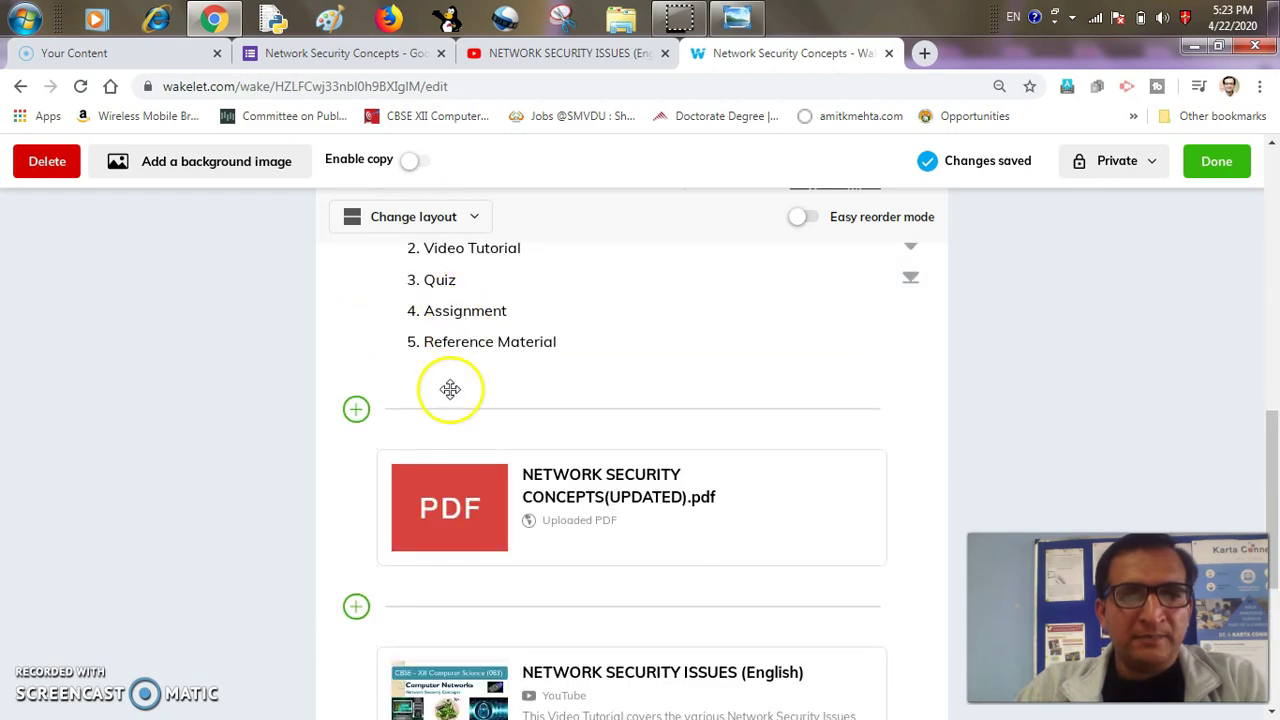
scroll(411, 520, down, 3)
click(358, 634)
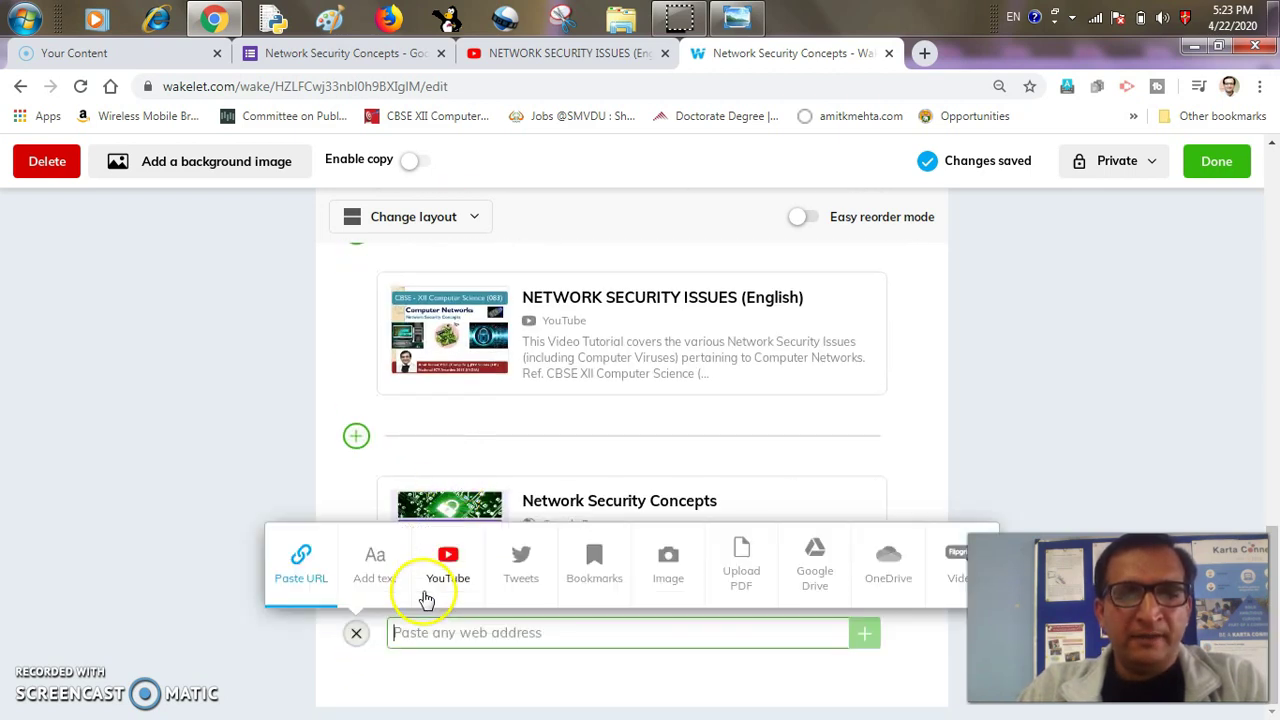
click(729, 571)
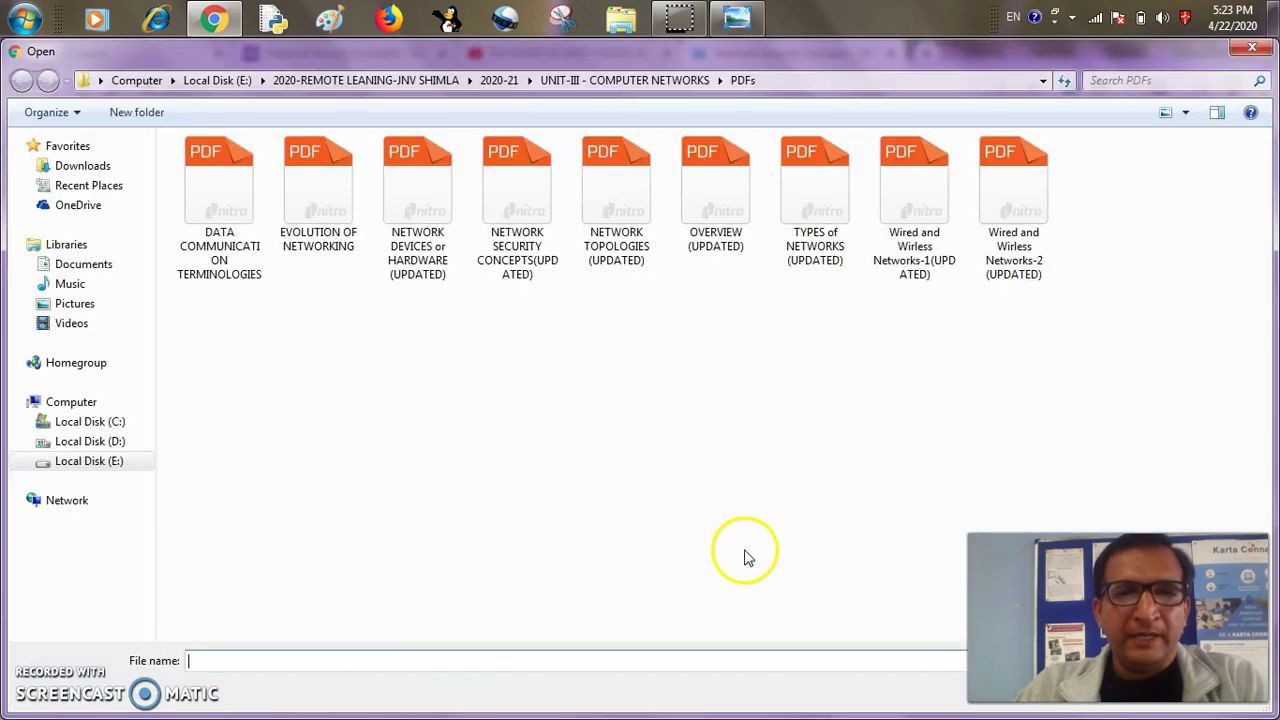
click(615, 80)
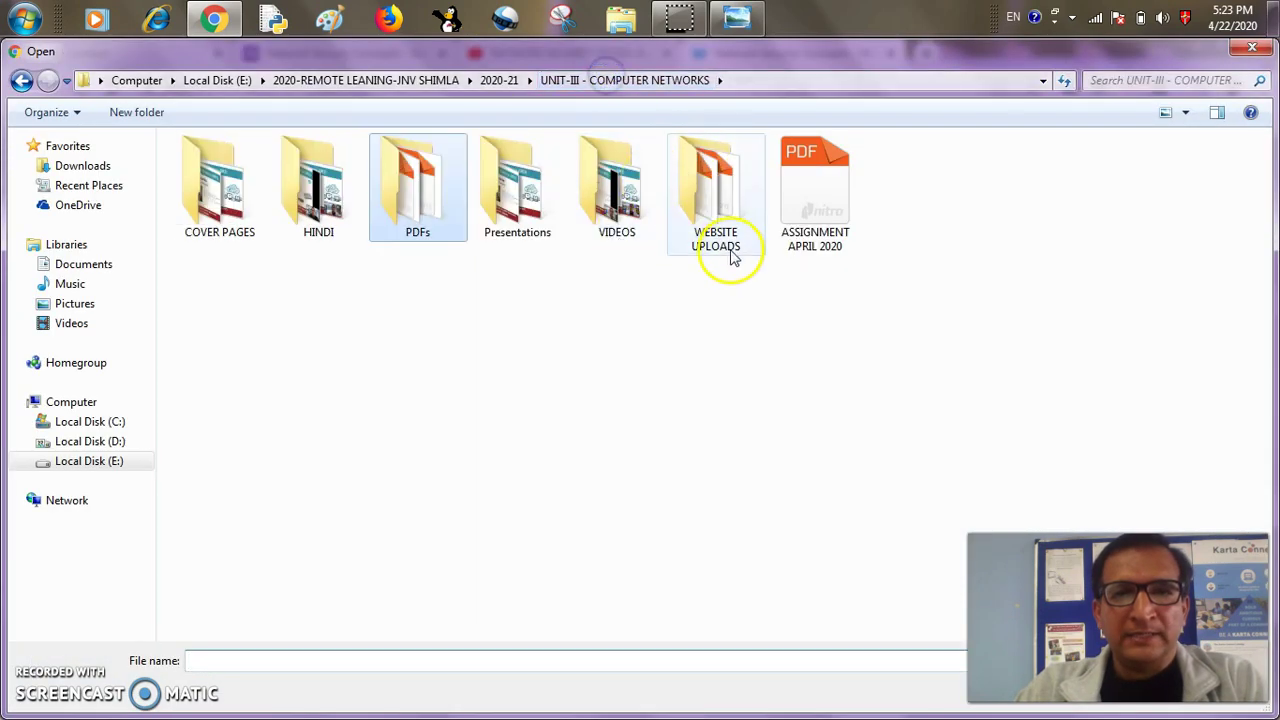
double_click(815, 200)
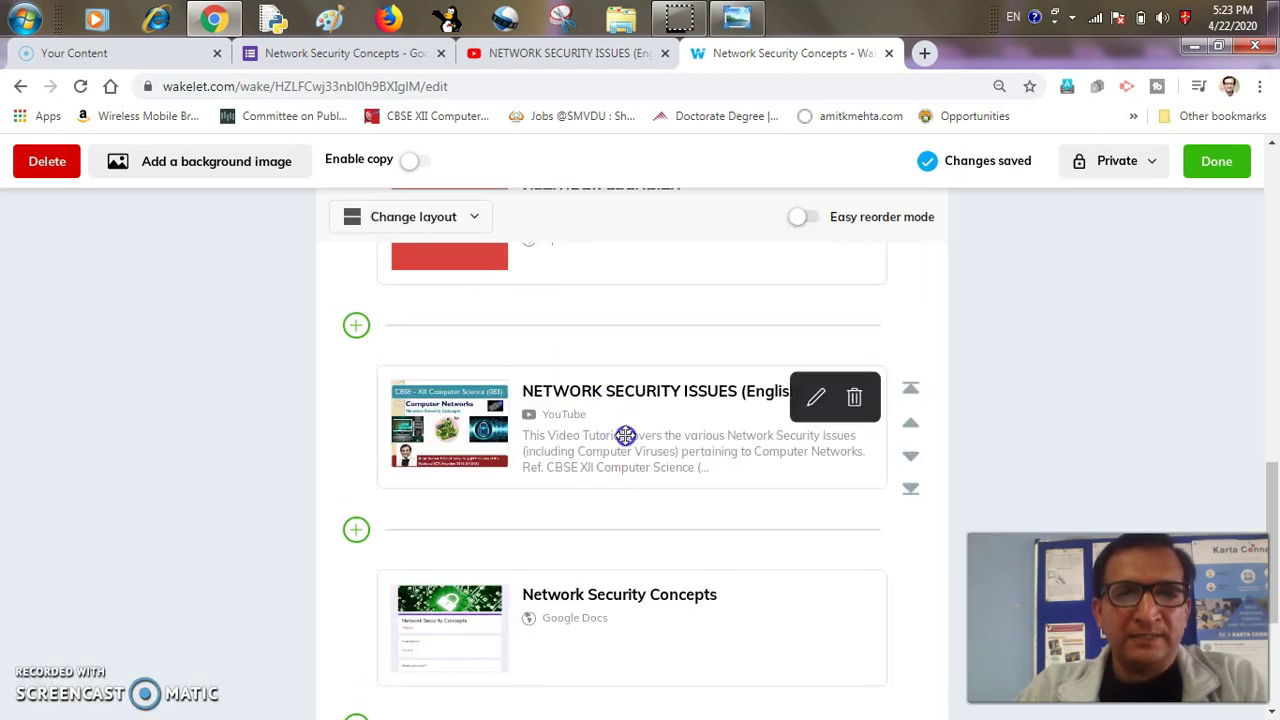
scroll(625, 435, down, 2)
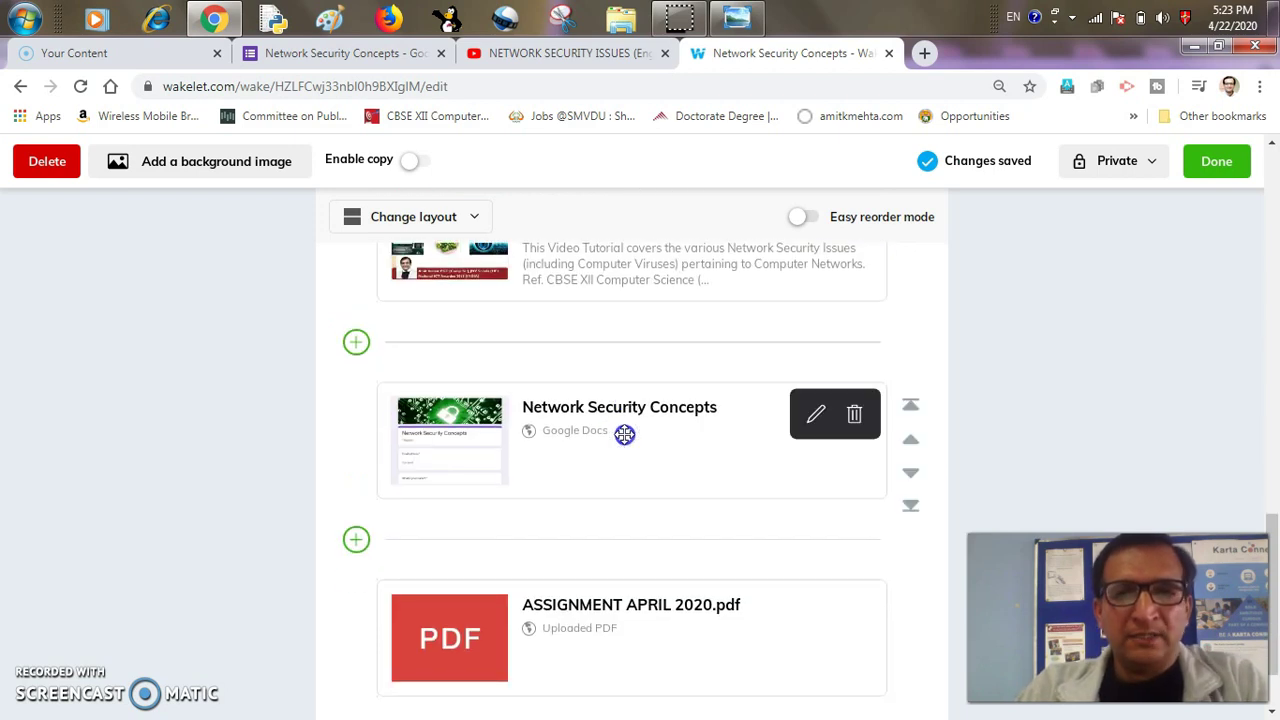
Scroll to the end and open the add-item choices below ASSIGNMENT APRIL 2020.pdf
scroll(623, 434, down, 1)
scroll(423, 483, up, 4)
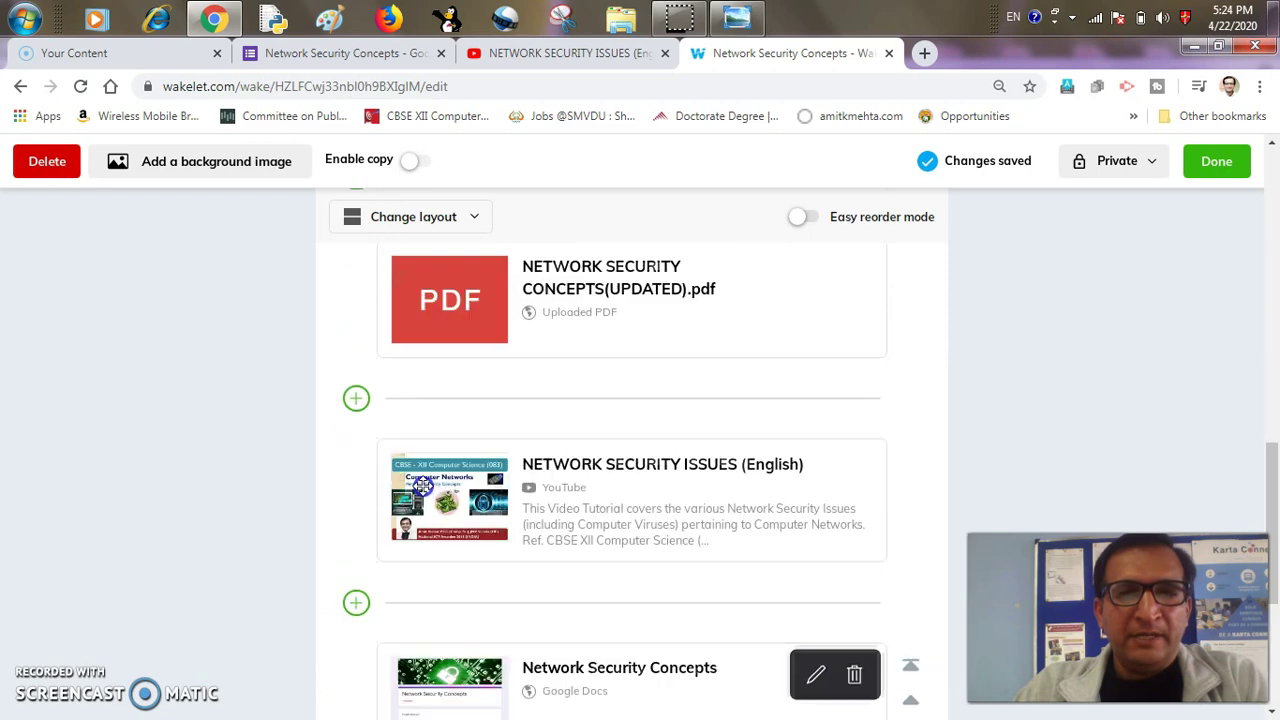
scroll(423, 483, up, 3)
scroll(443, 477, down, 6)
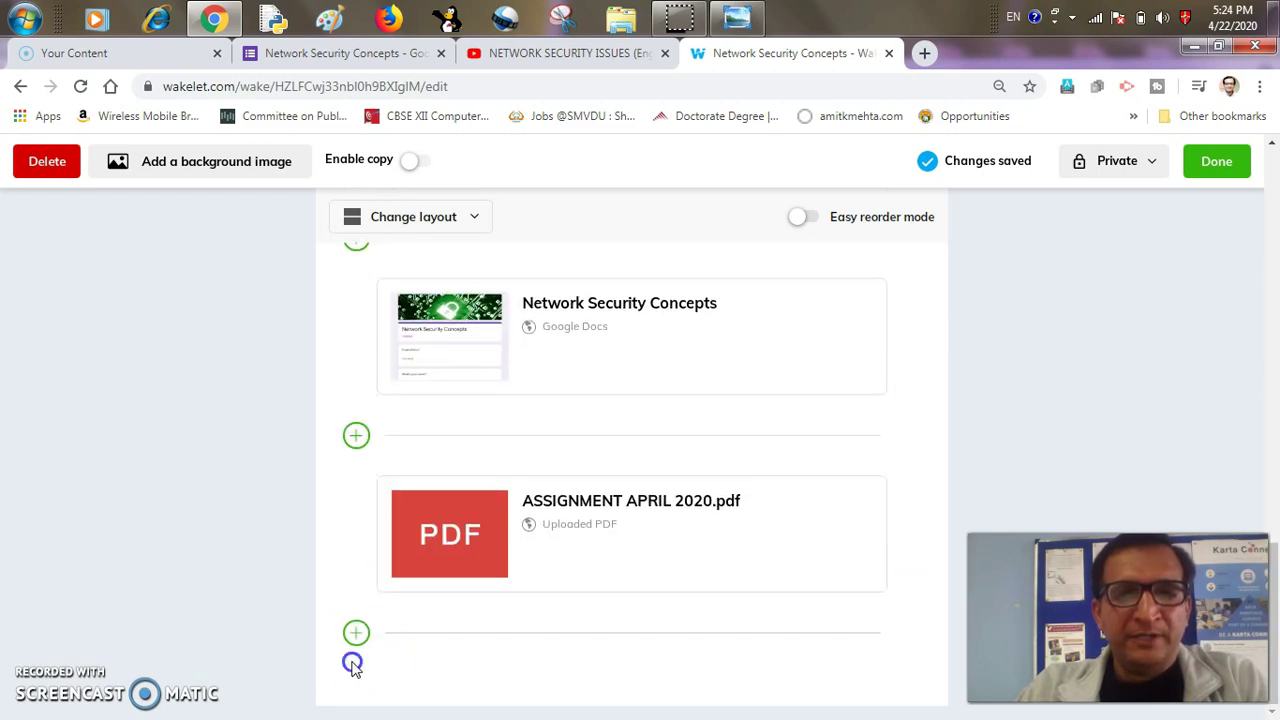
click(351, 632)
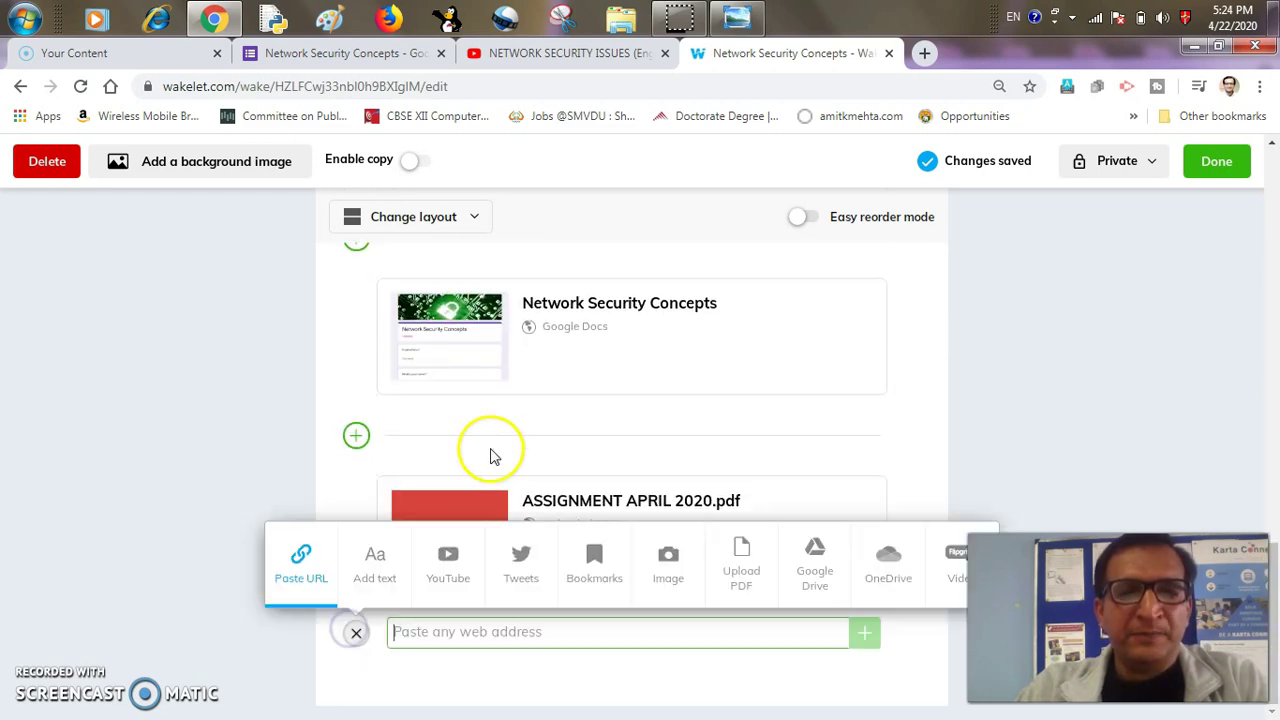
Search YouTube for 'Network Security Concepts' and add the 'Network Security - Basic Concepts Definitions & Types of Attacks' video
click(448, 558)
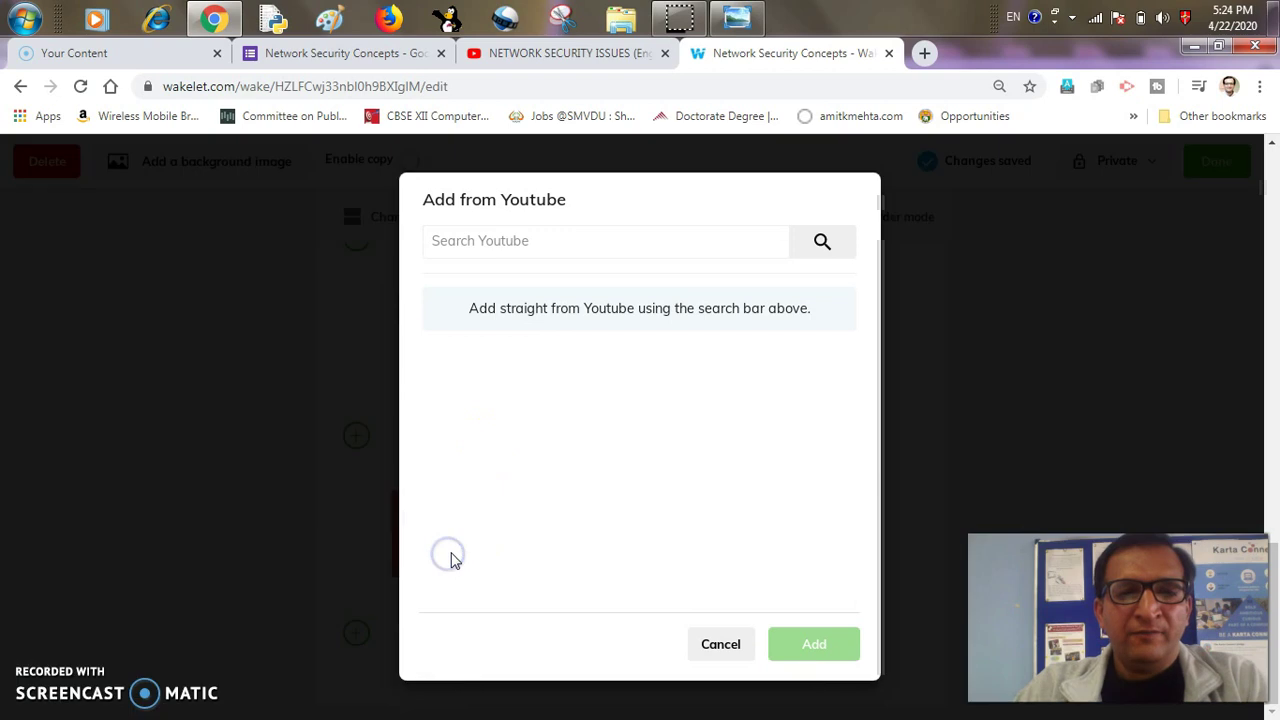
click(470, 240)
text(T)
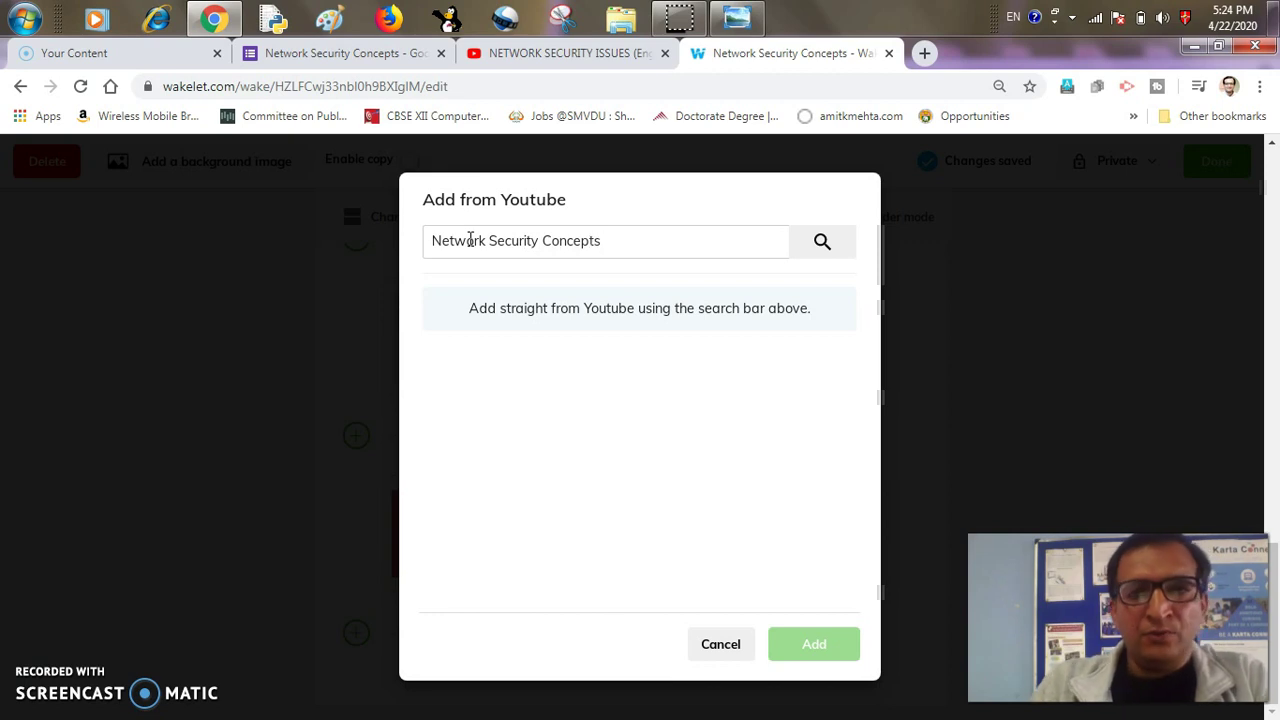
click(821, 242)
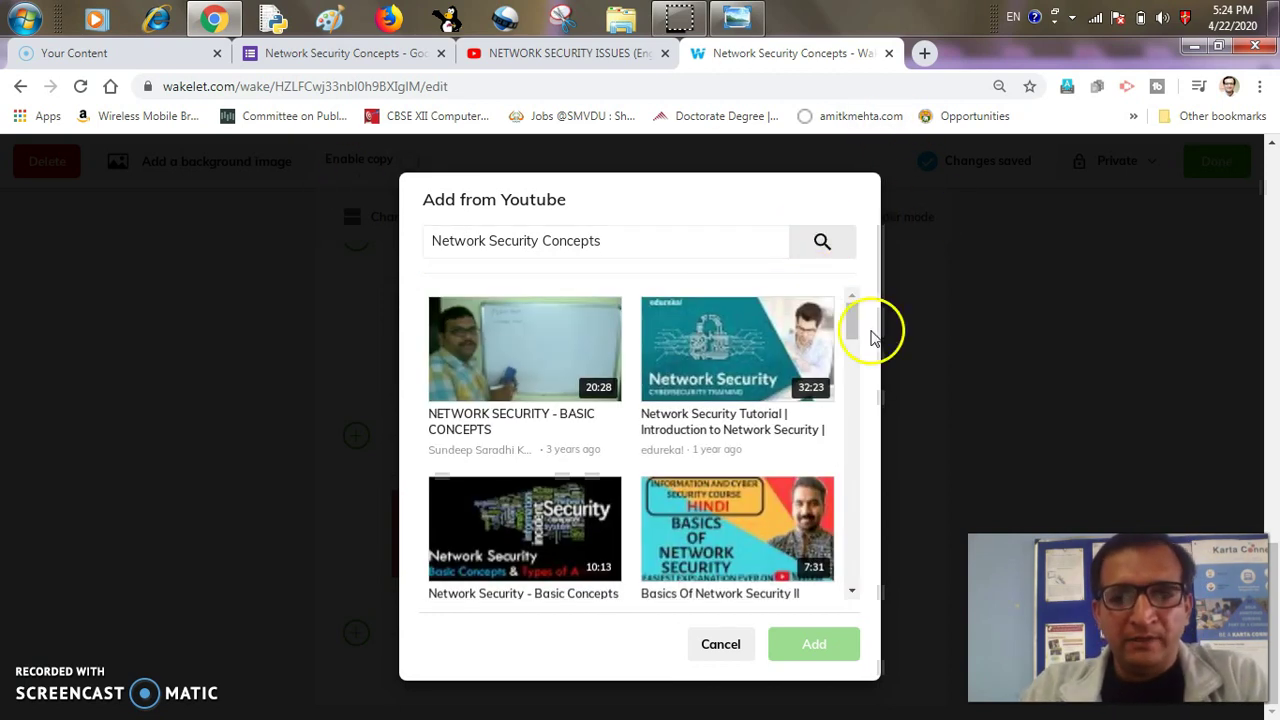
mouse_move(860, 332)
mouse_down()
mouse_move(846, 430)
mouse_move(851, 314)
mouse_up()
click(695, 350)
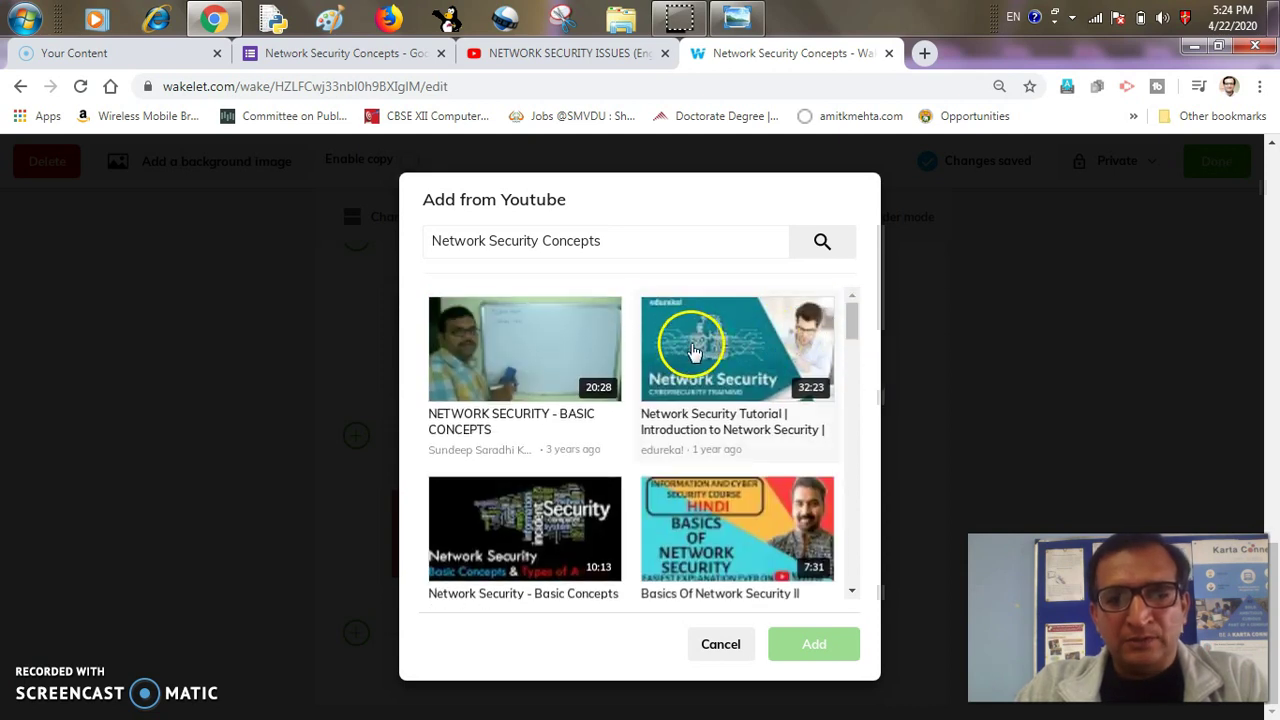
click(505, 520)
click(502, 514)
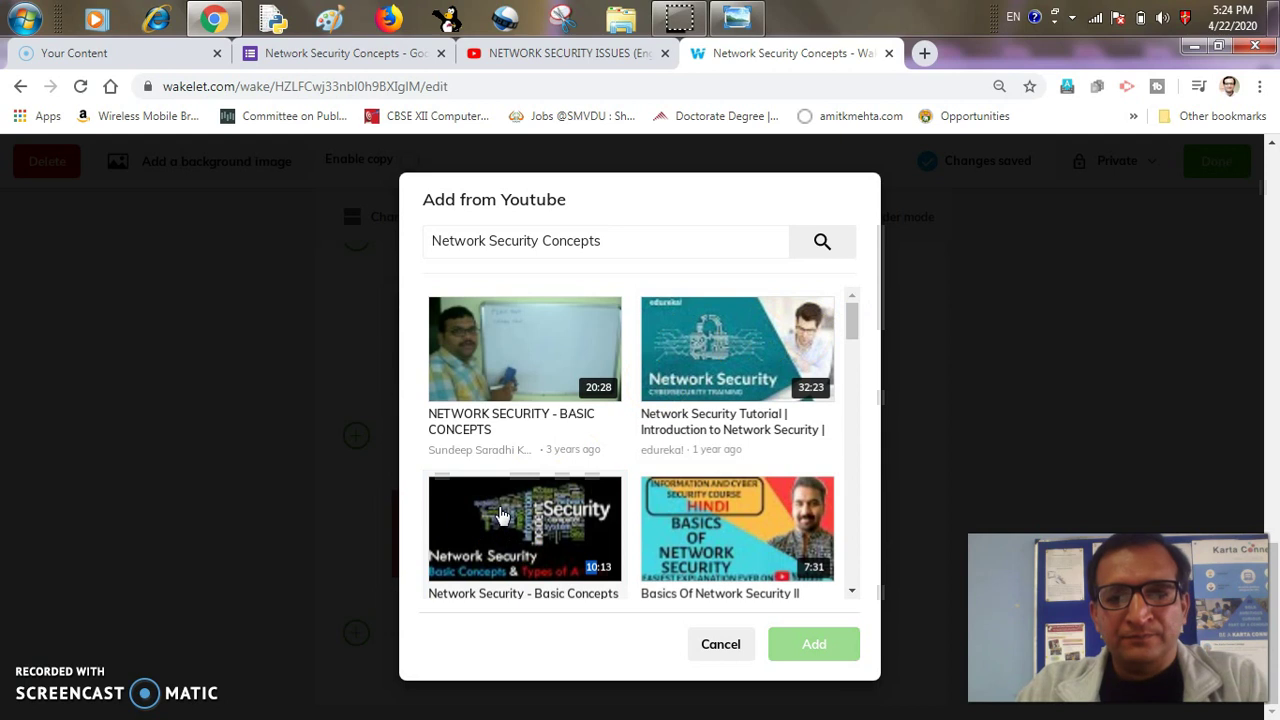
click(580, 563)
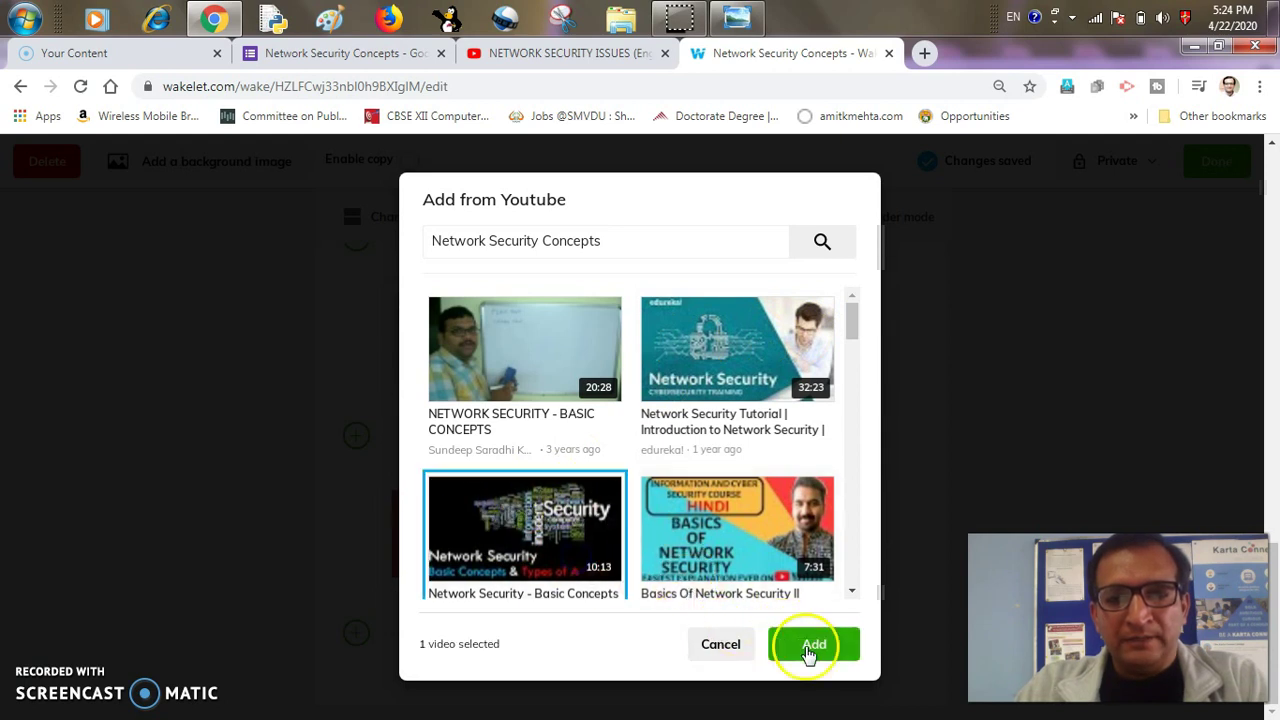
click(812, 646)
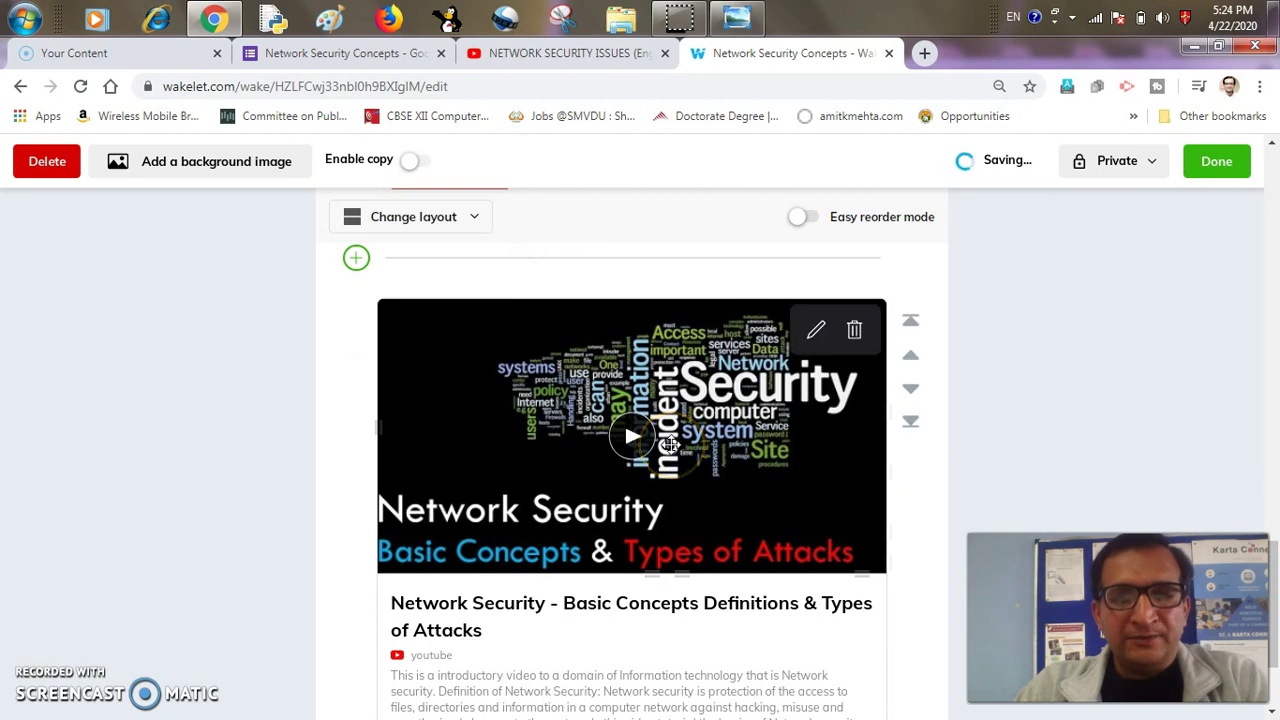
Switch the Network Security Concepts layout to Compact View and scroll through the six items to check
scroll(670, 444, down, 2)
scroll(670, 444, up, 3)
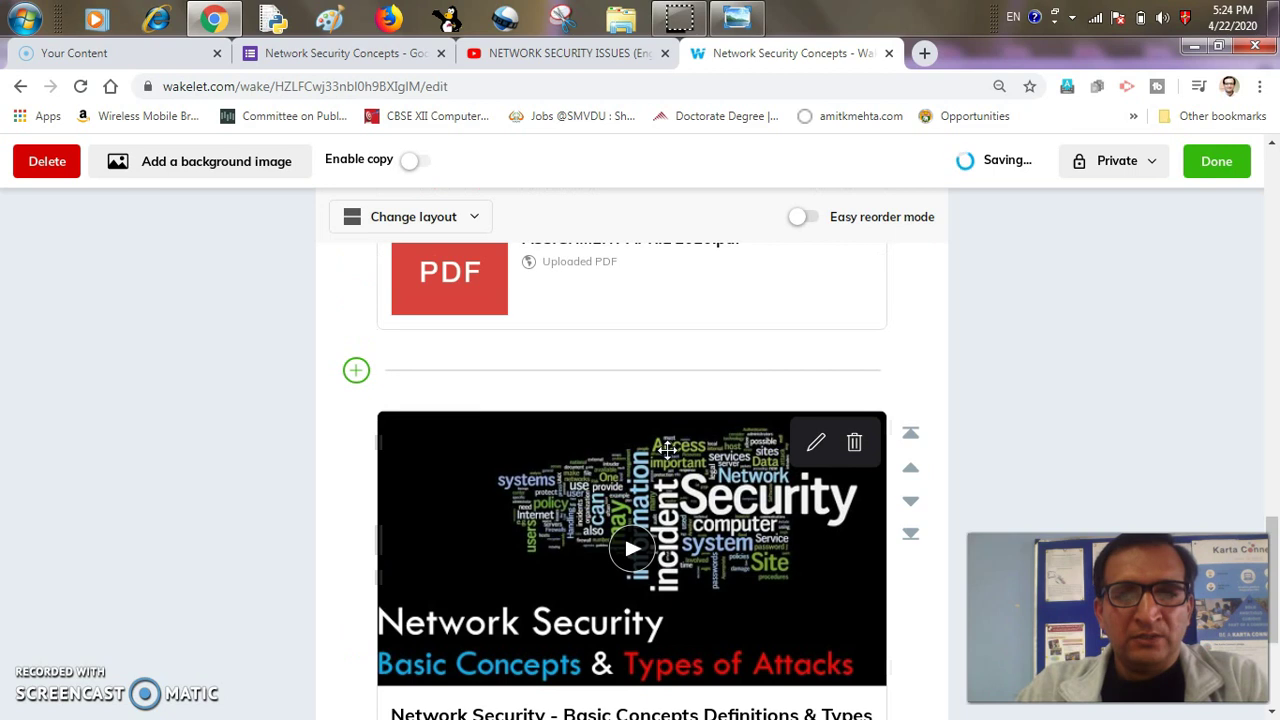
scroll(669, 450, up, 10)
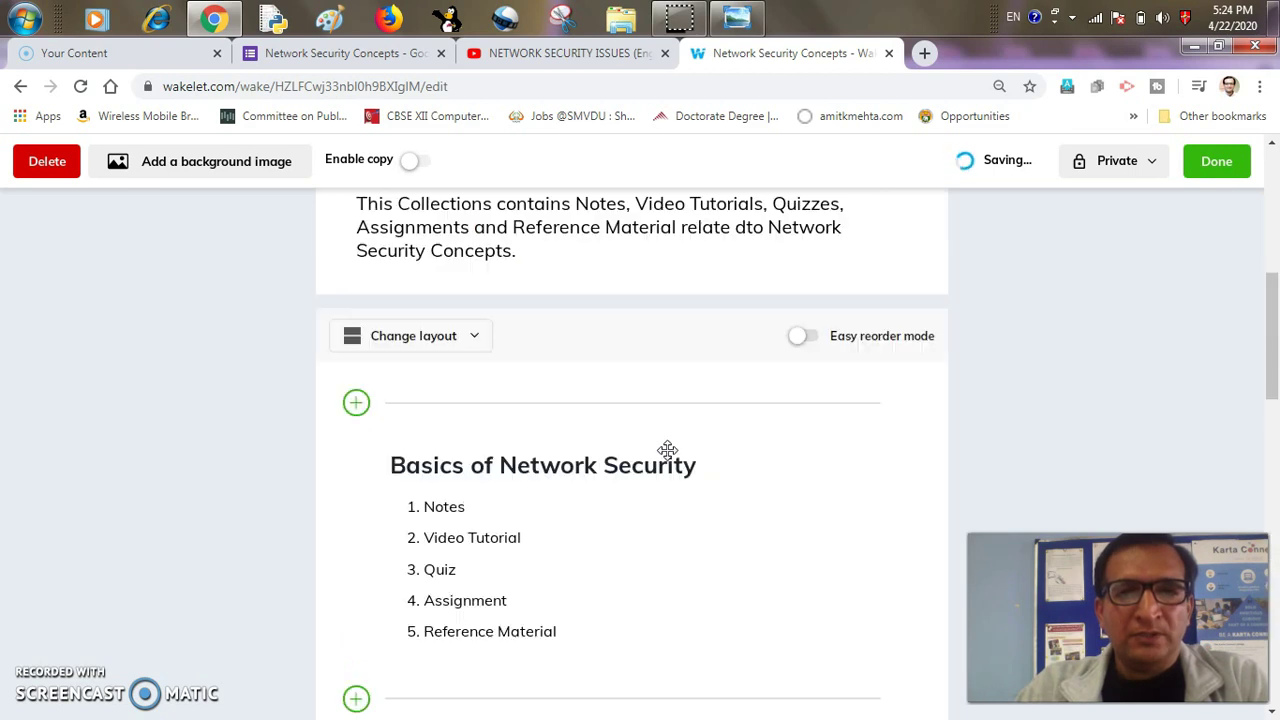
click(533, 512)
scroll(533, 512, down, 2)
click(463, 430)
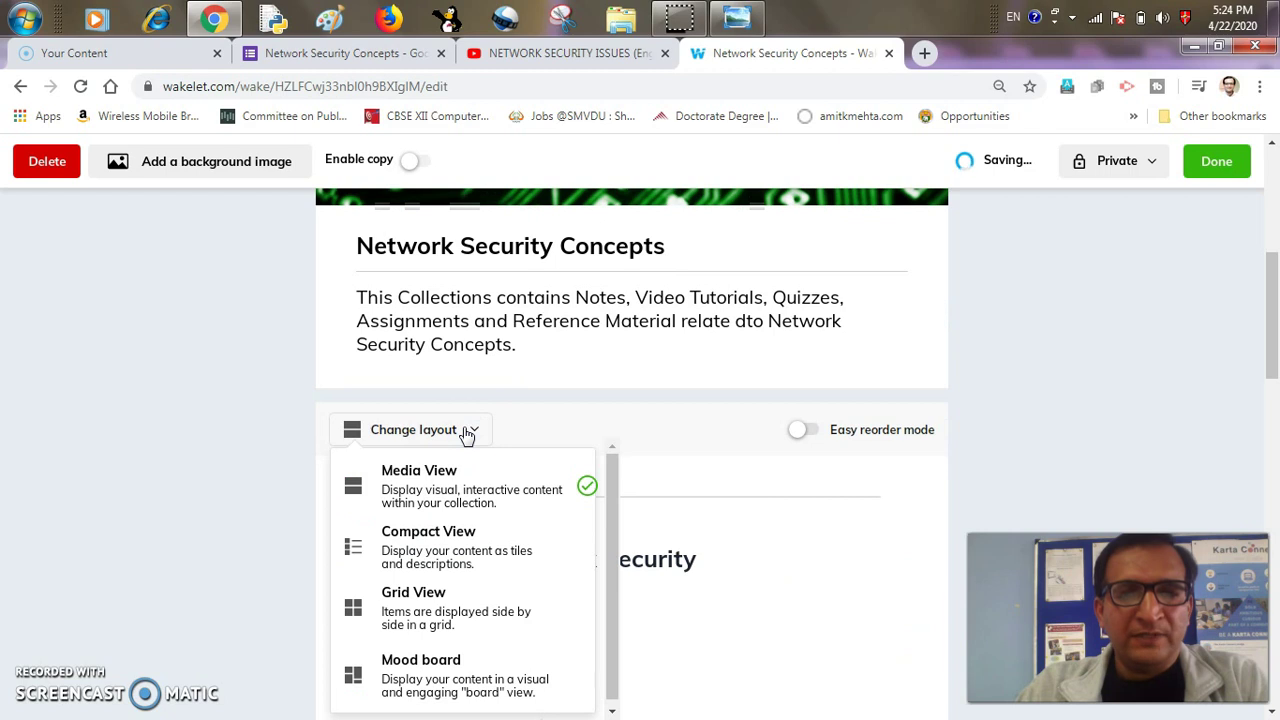
click(416, 536)
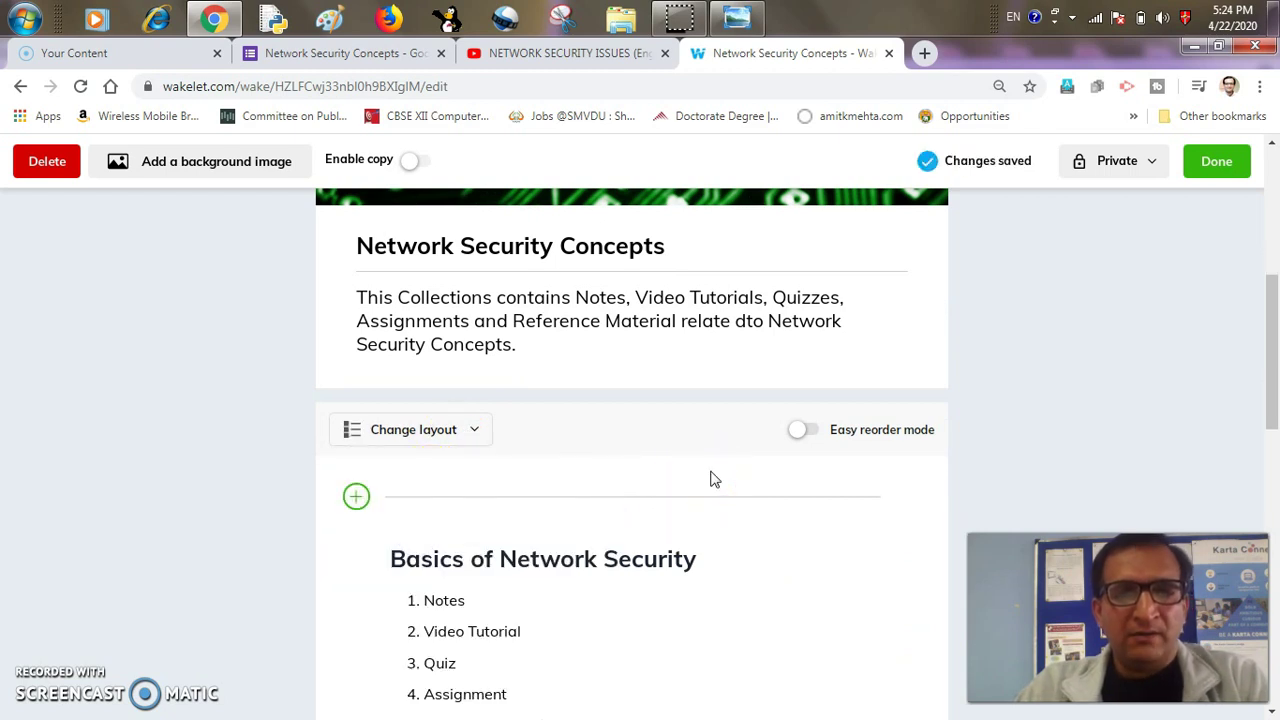
scroll(925, 410, down, 6)
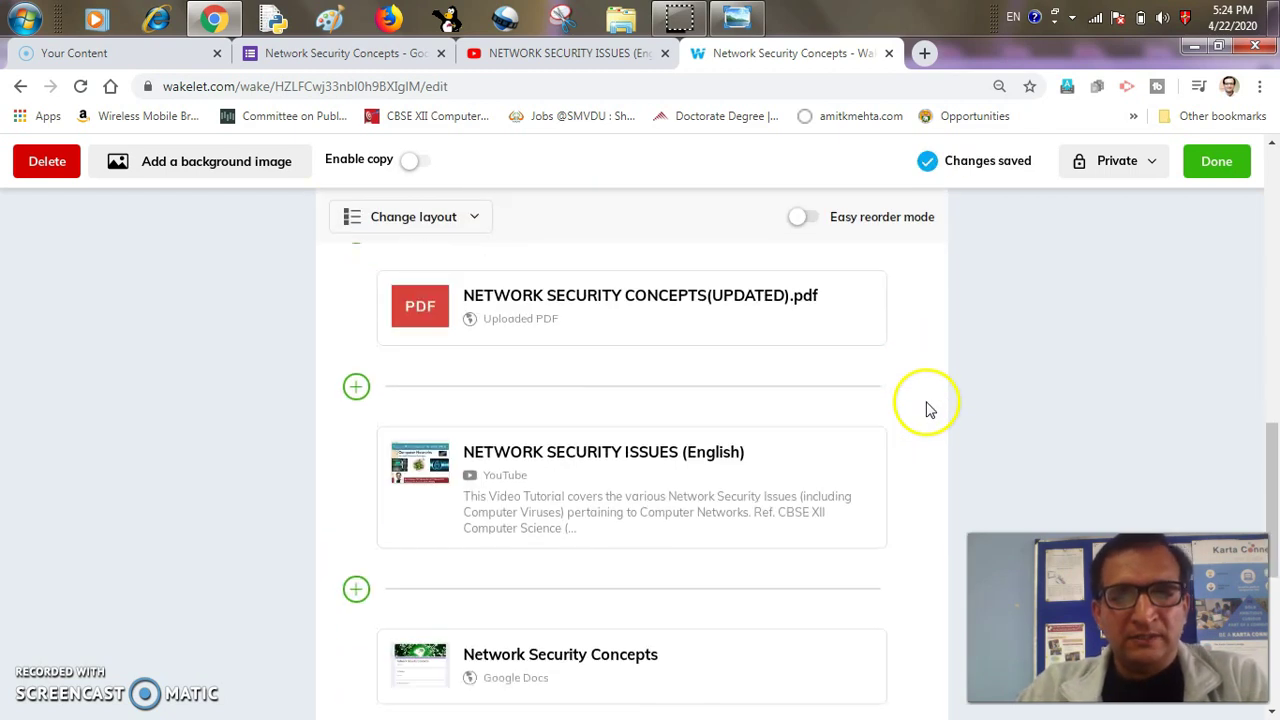
scroll(638, 317, down, 5)
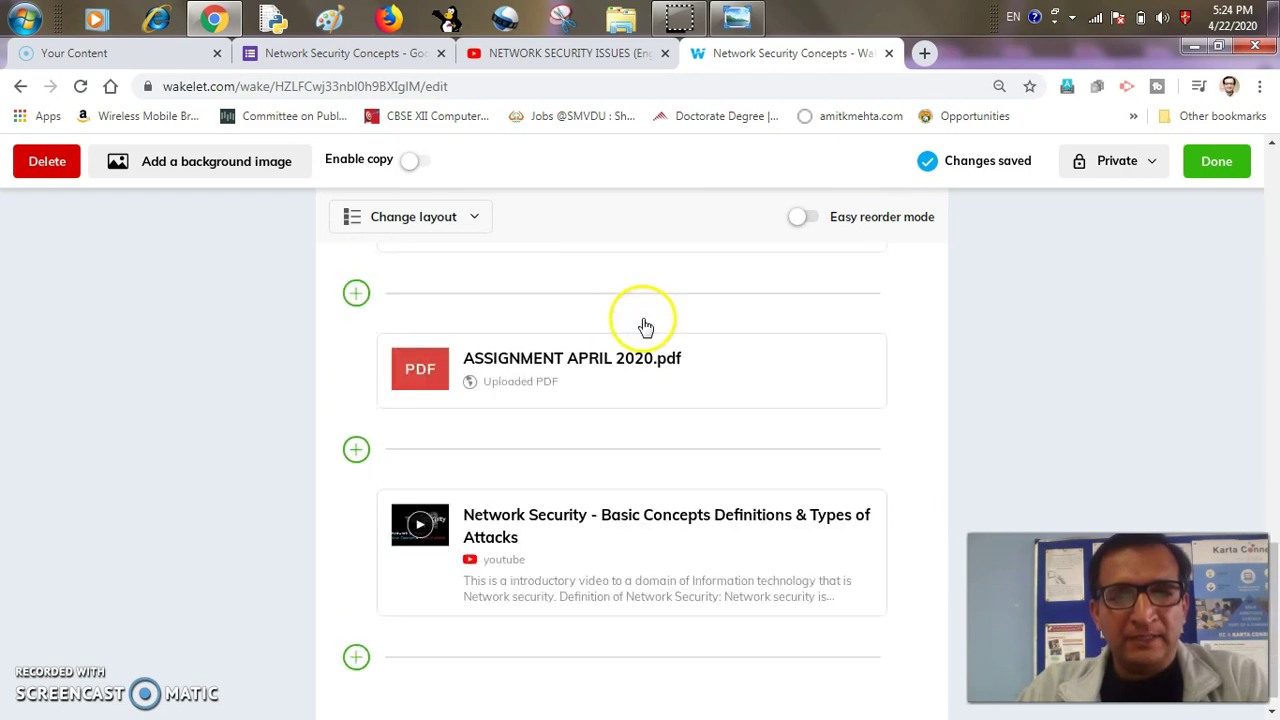
scroll(642, 317, up, 10)
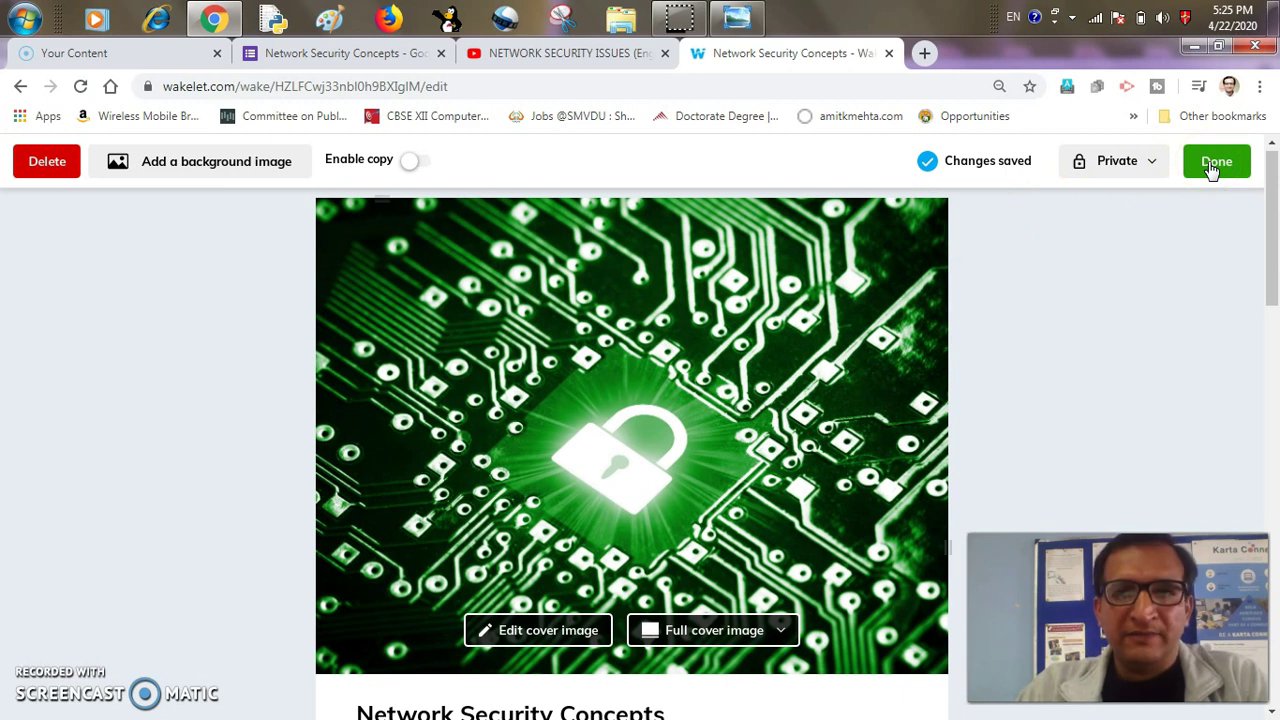
Leave edit mode and review the text item, PDFs, quiz and videos as compact tiles
click(1210, 165)
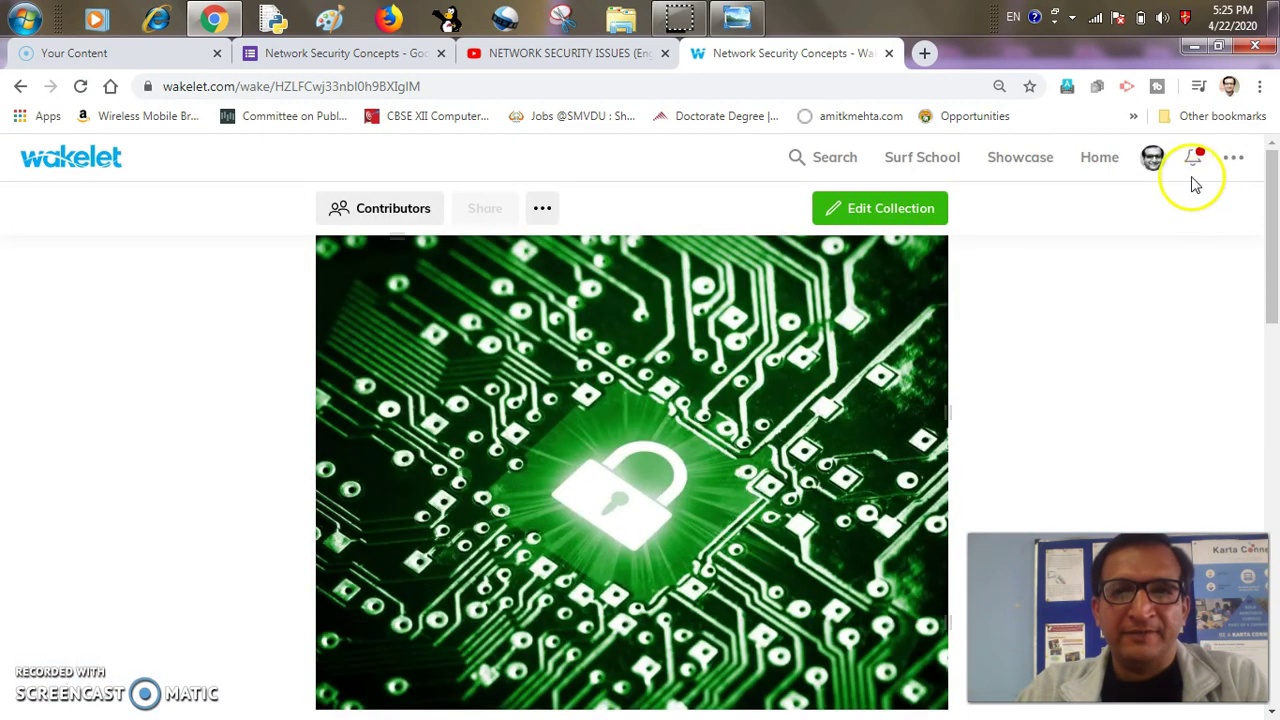
scroll(672, 316, down, 3)
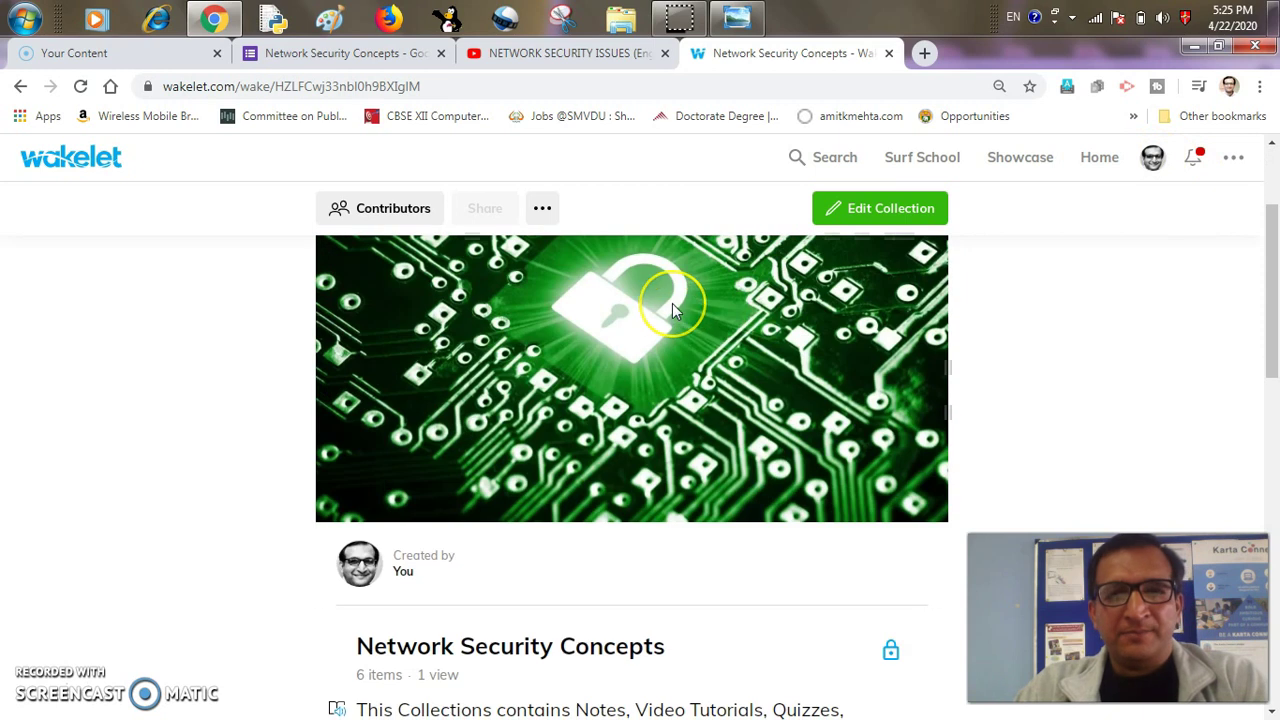
scroll(674, 306, down, 5)
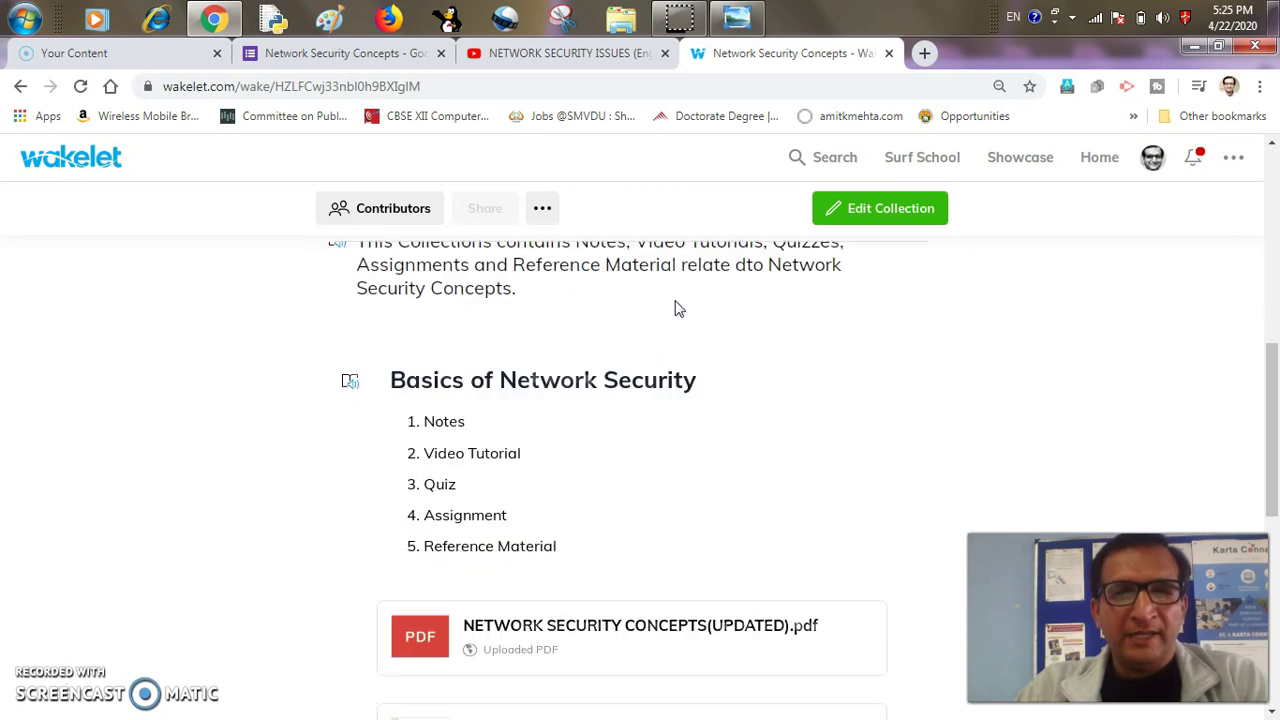
click(672, 312)
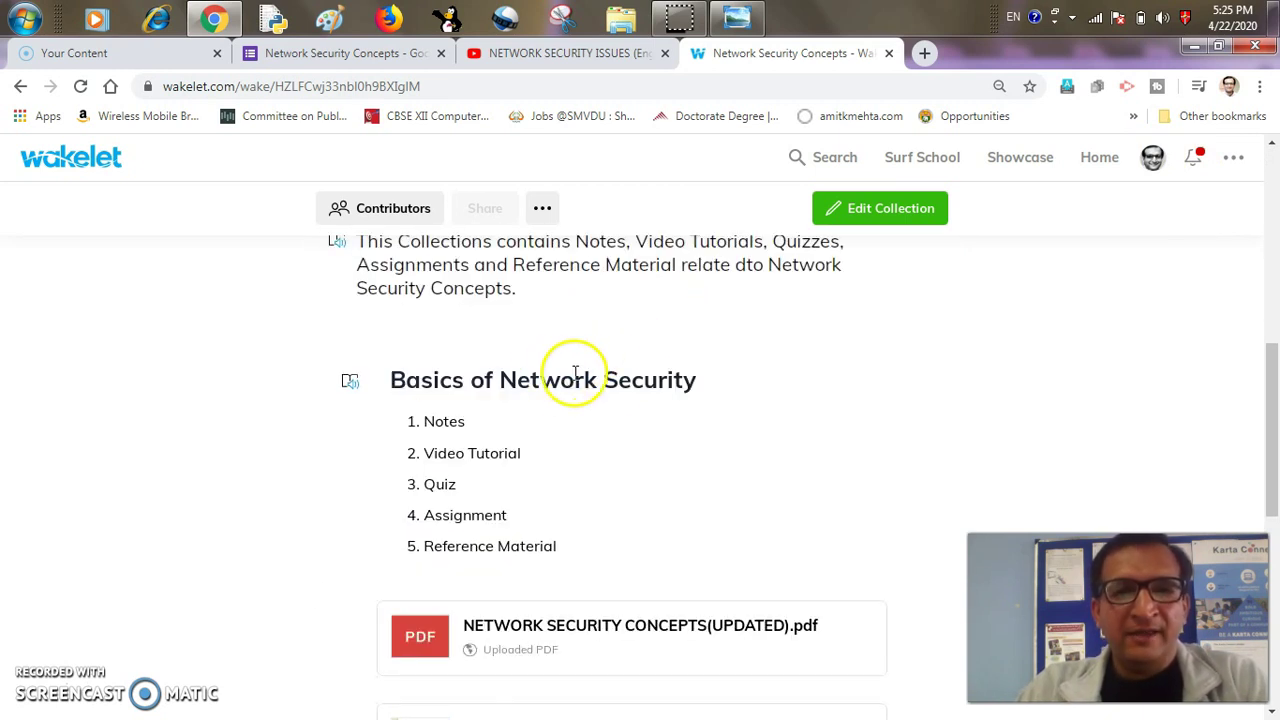
scroll(610, 376, down, 3)
scroll(614, 376, down, 2)
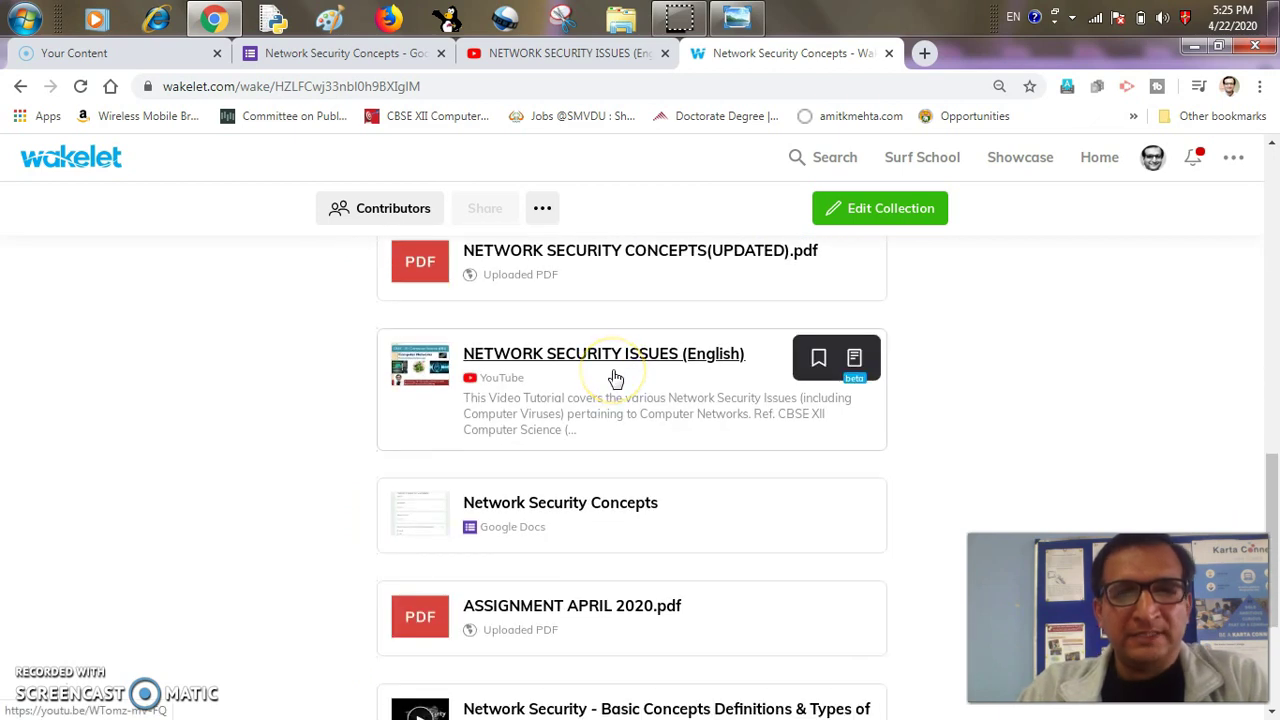
scroll(616, 378, down, 2)
scroll(614, 376, up, 4)
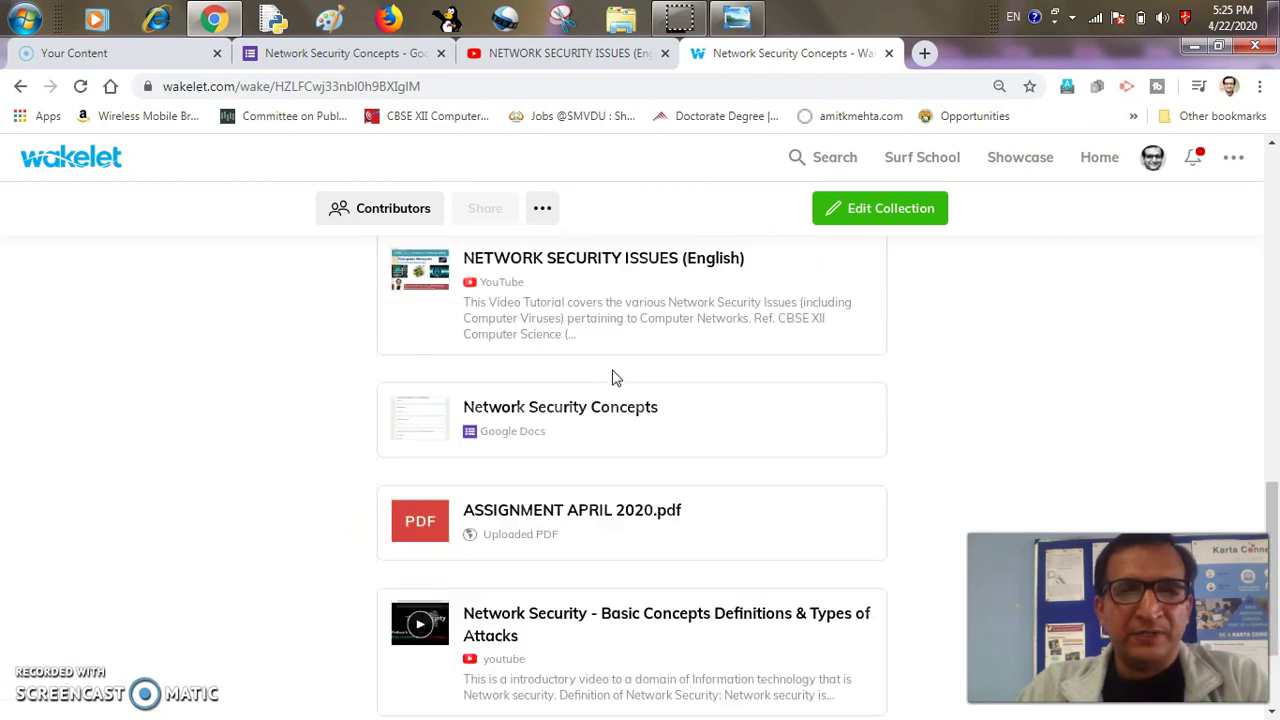
scroll(614, 372, down, 2)
scroll(614, 374, down, 1)
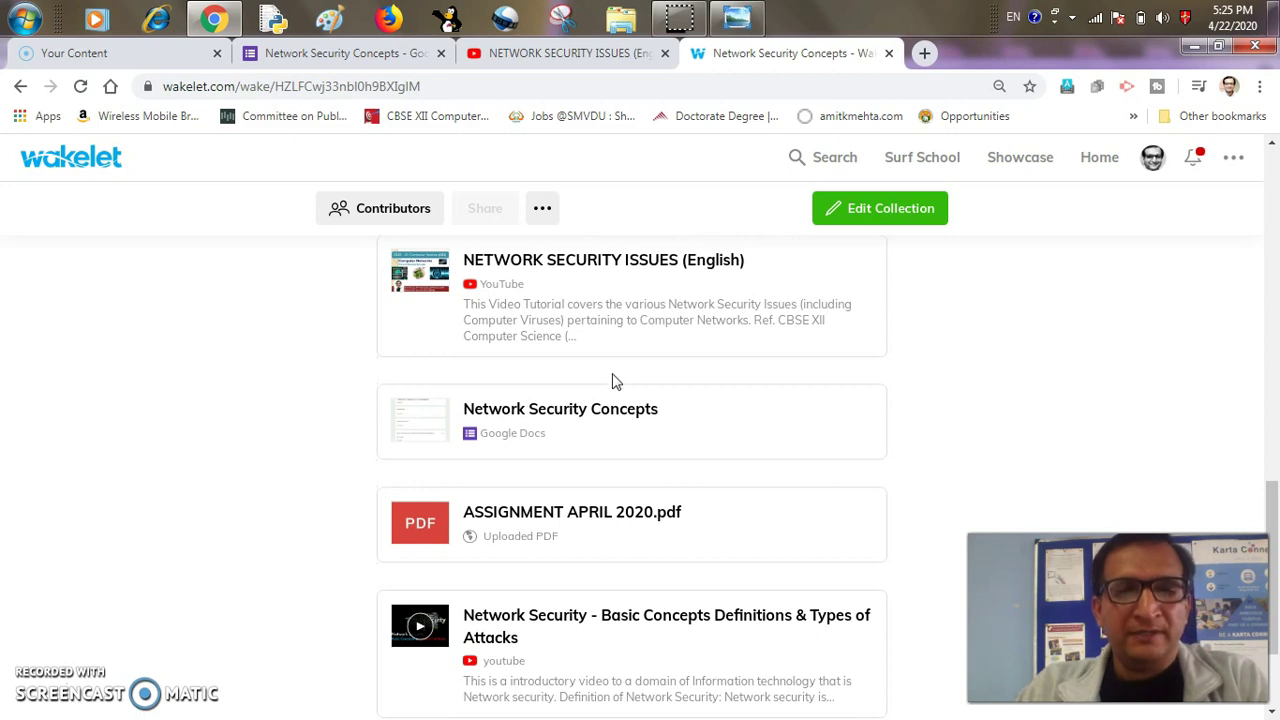
scroll(614, 380, up, 4)
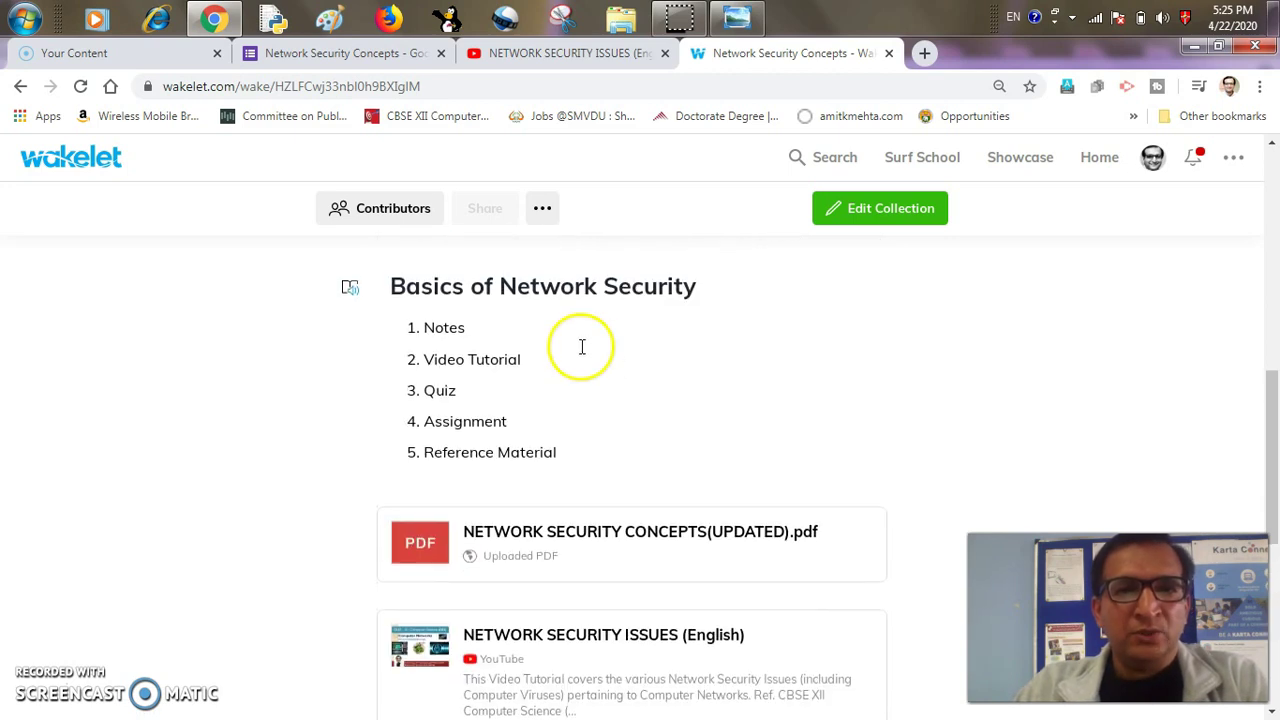
Change the collection's visibility from Private to Public and save the change
click(860, 213)
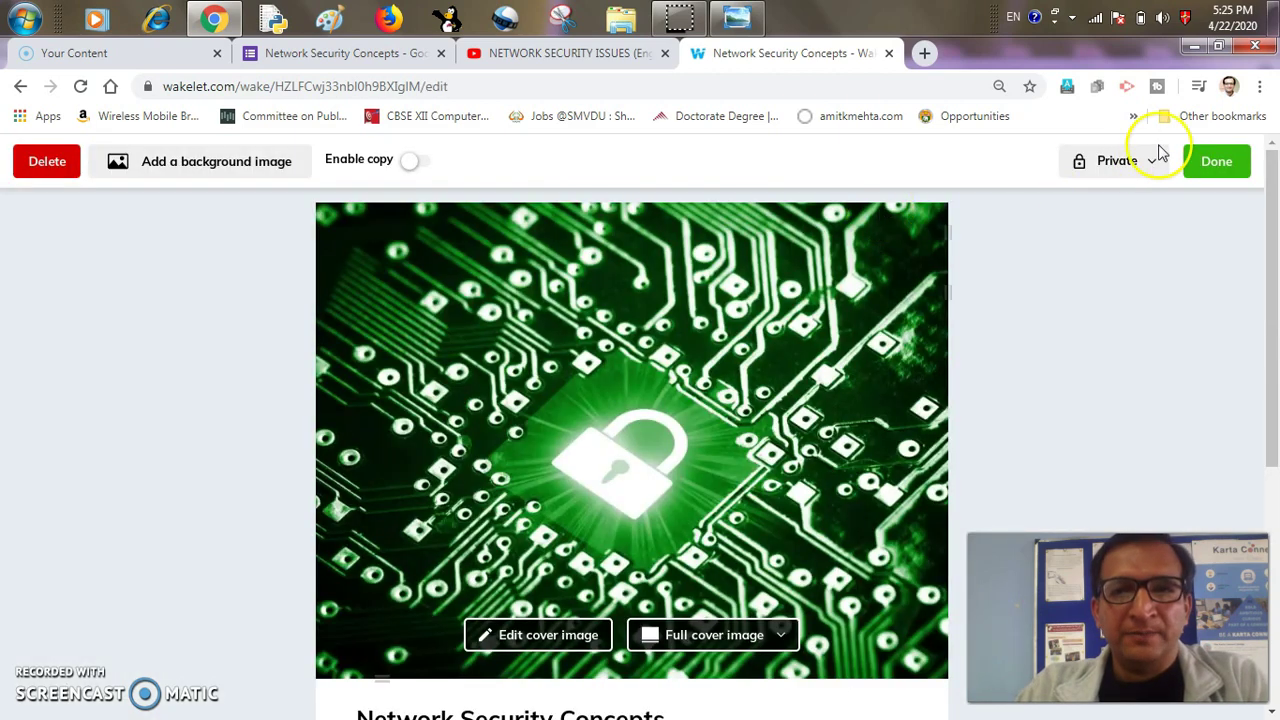
click(1143, 166)
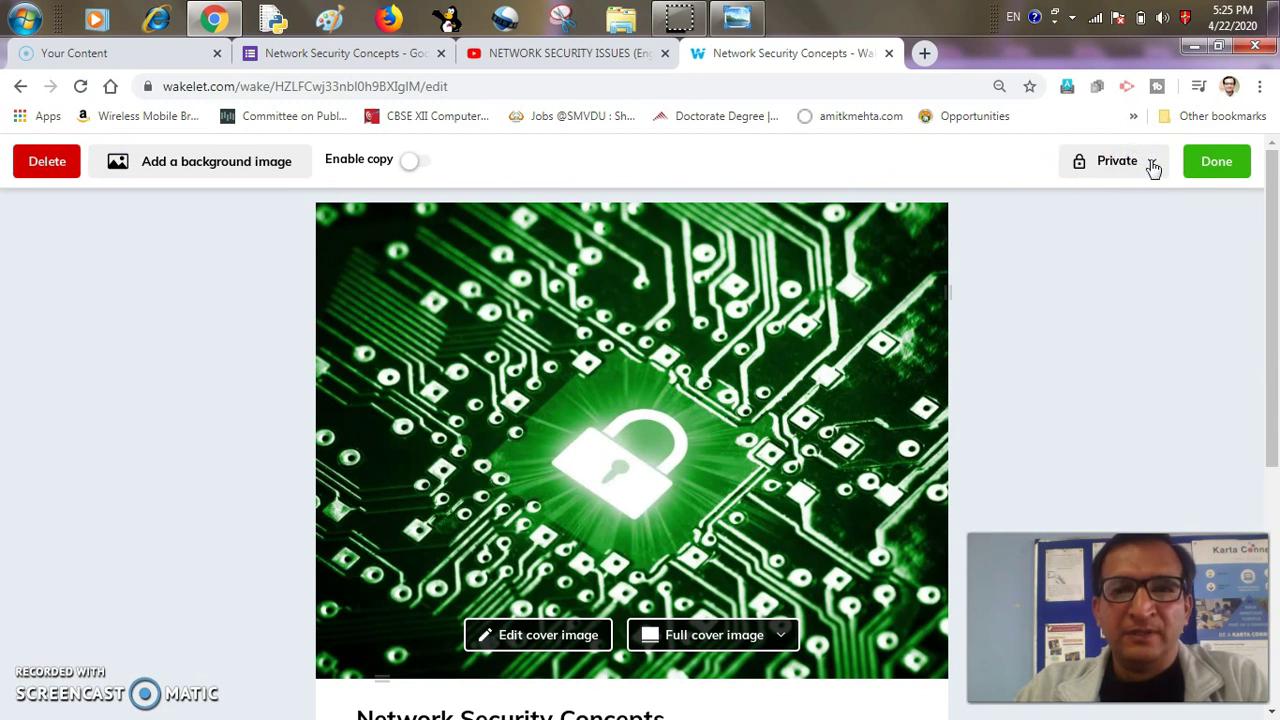
click(1153, 168)
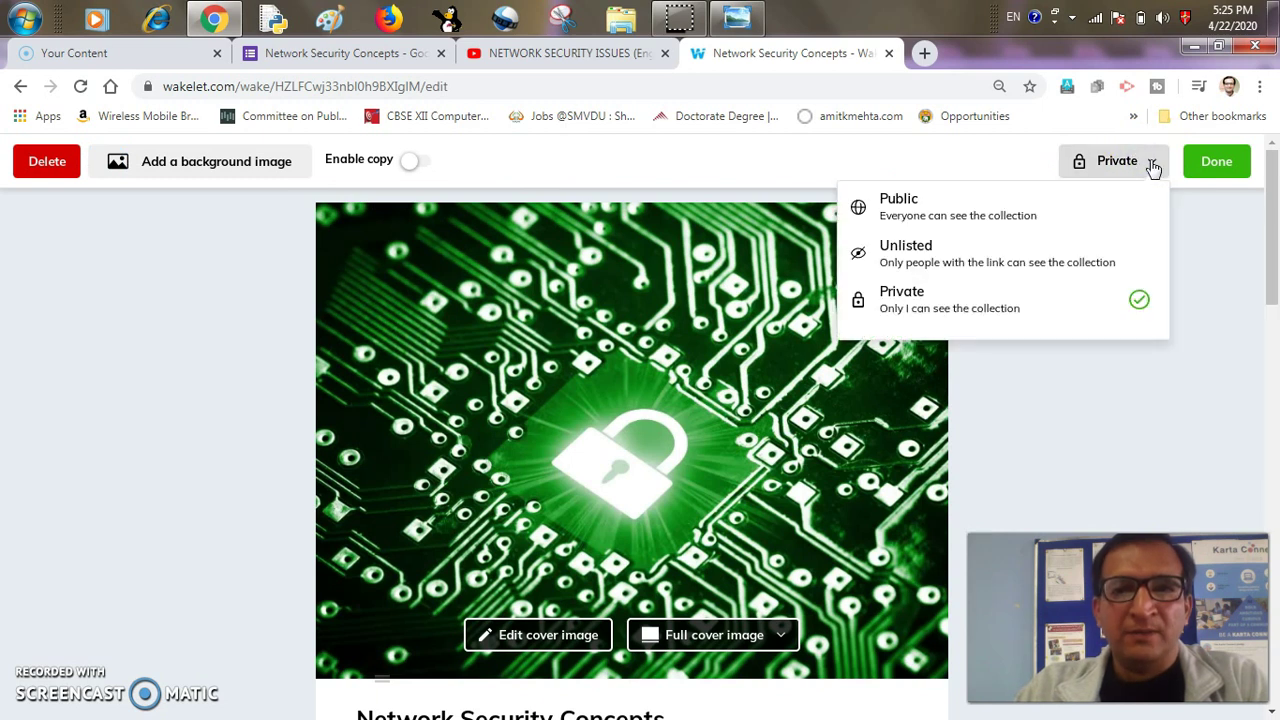
click(928, 204)
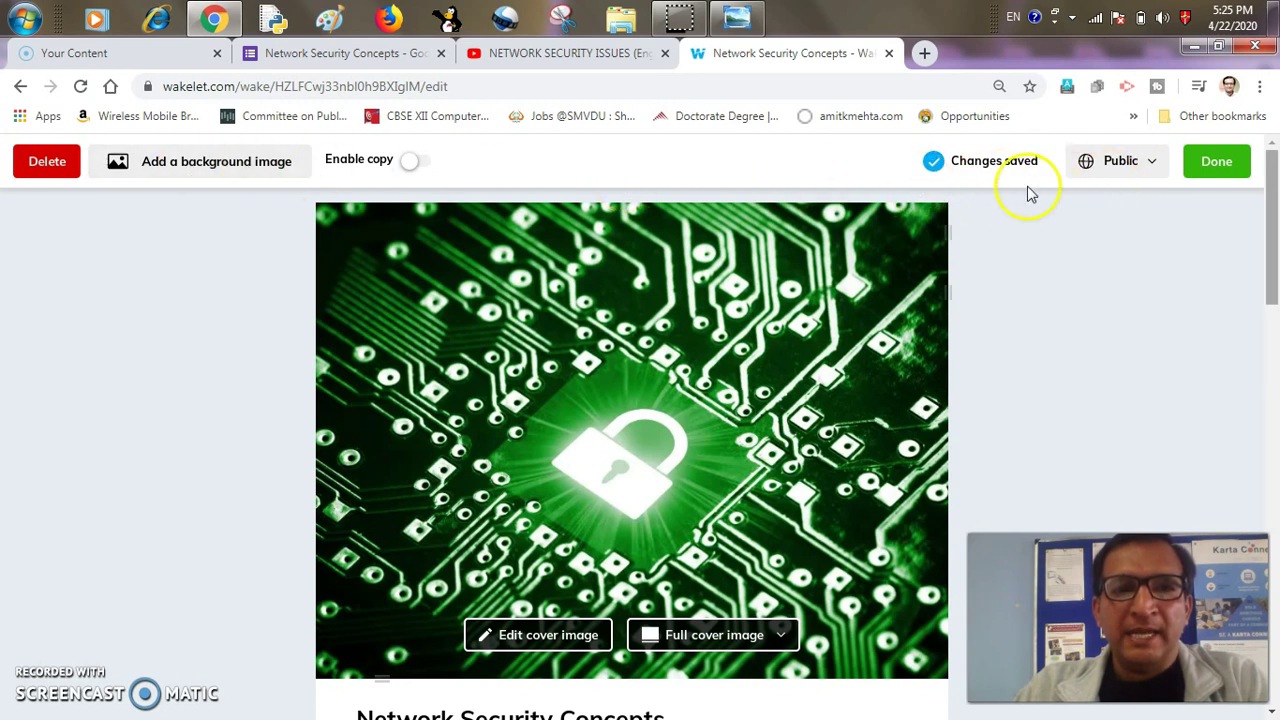
click(1218, 170)
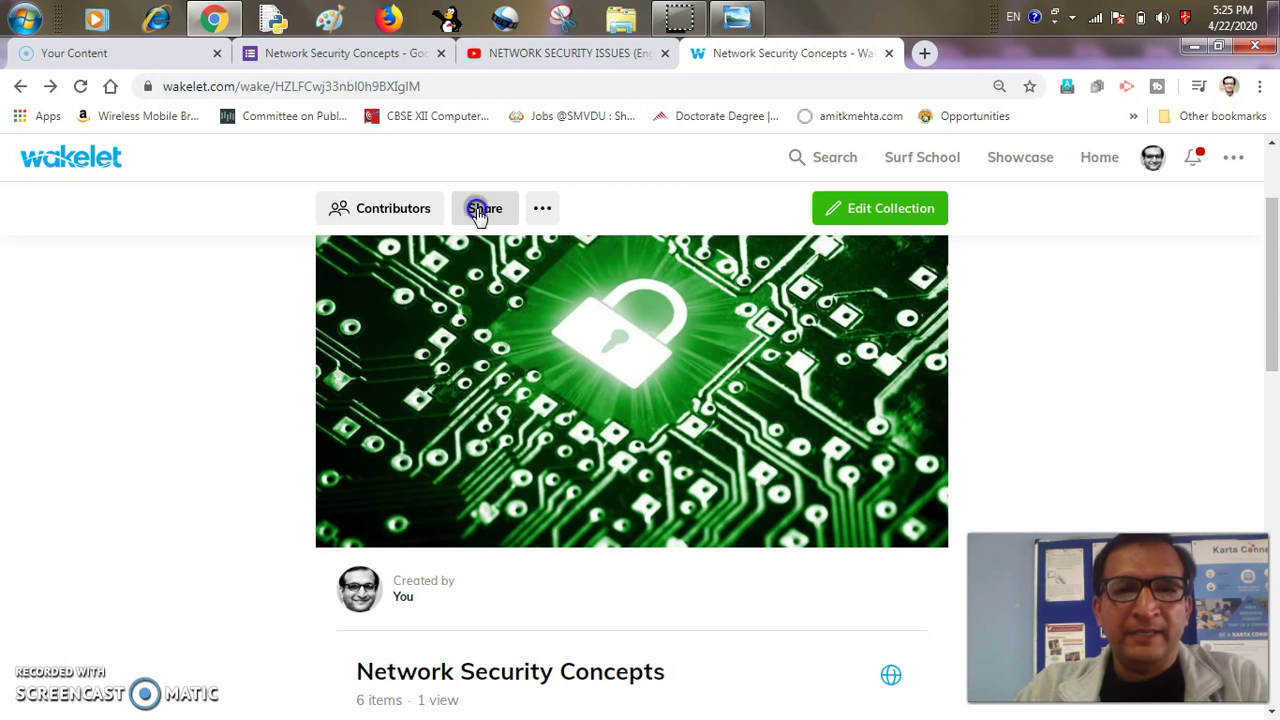
click(478, 210)
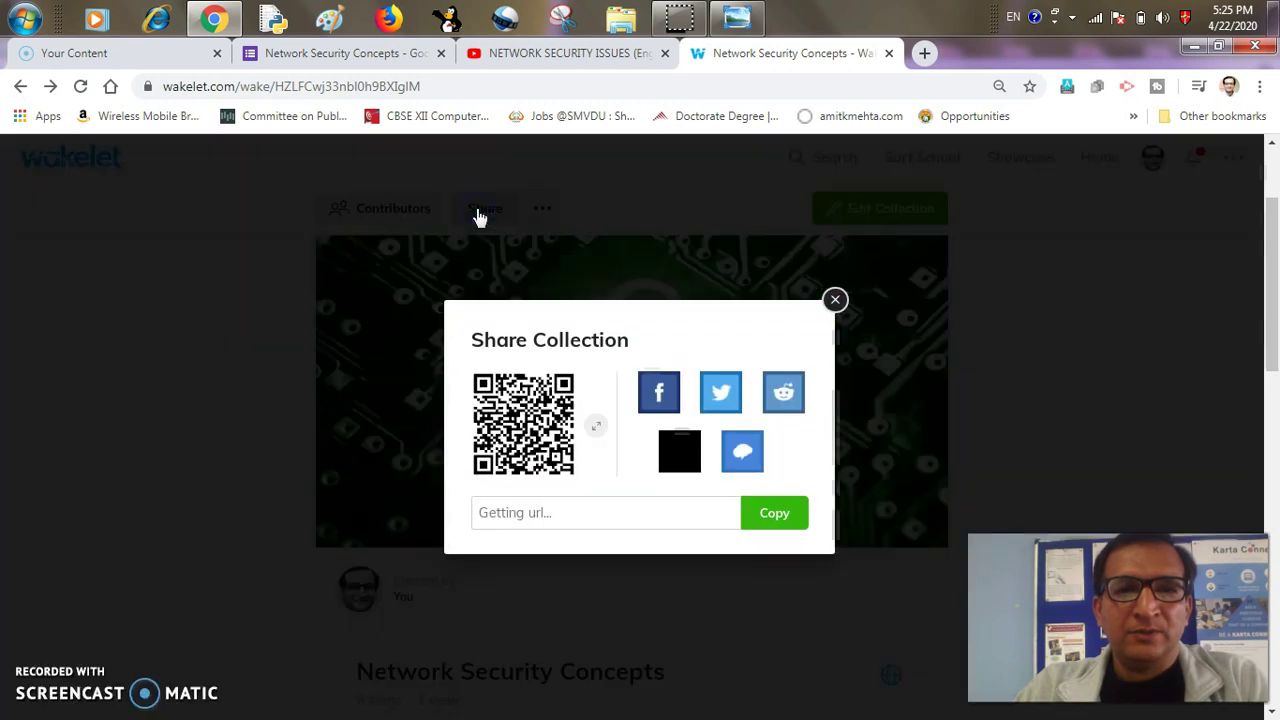
click(774, 515)
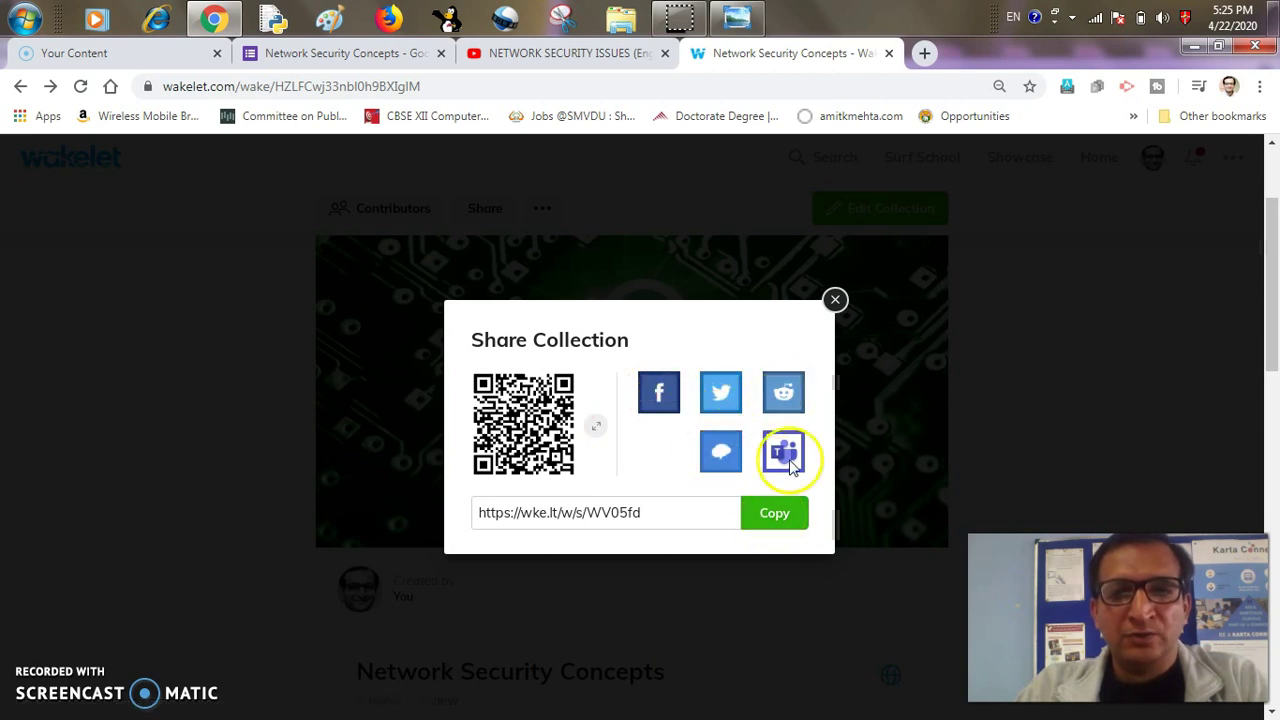
click(769, 516)
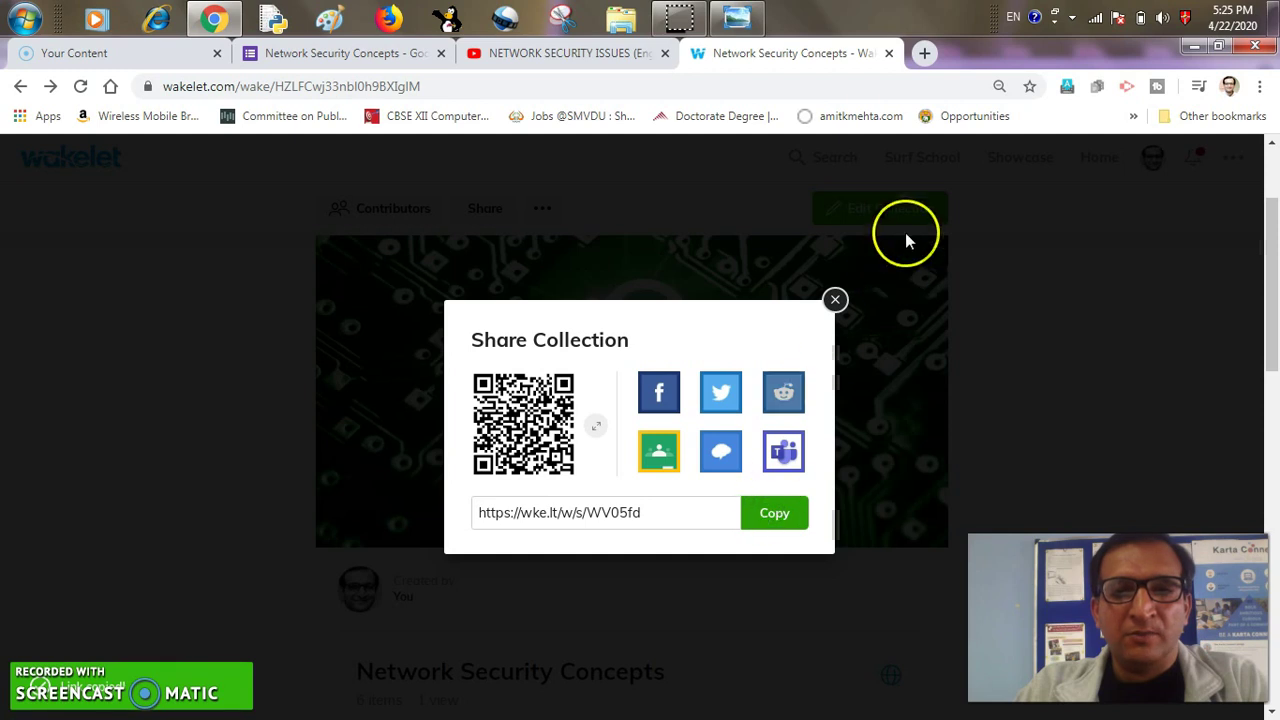
click(835, 300)
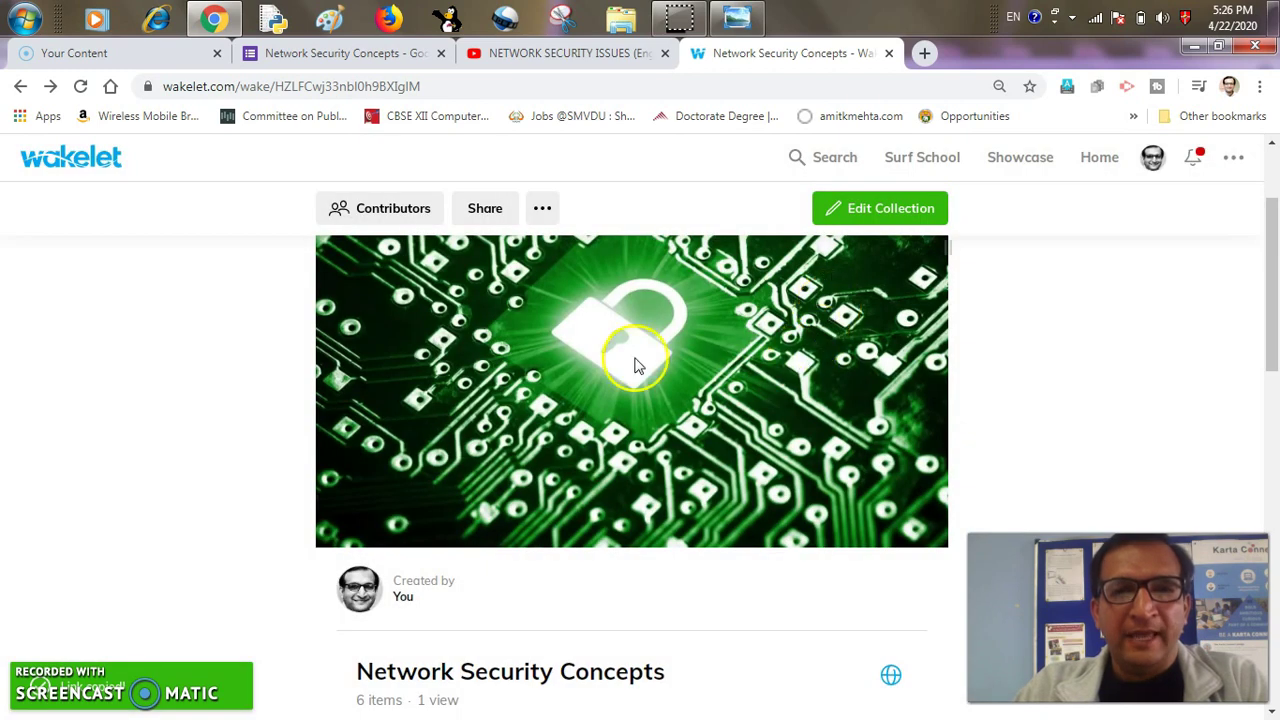
click(1103, 160)
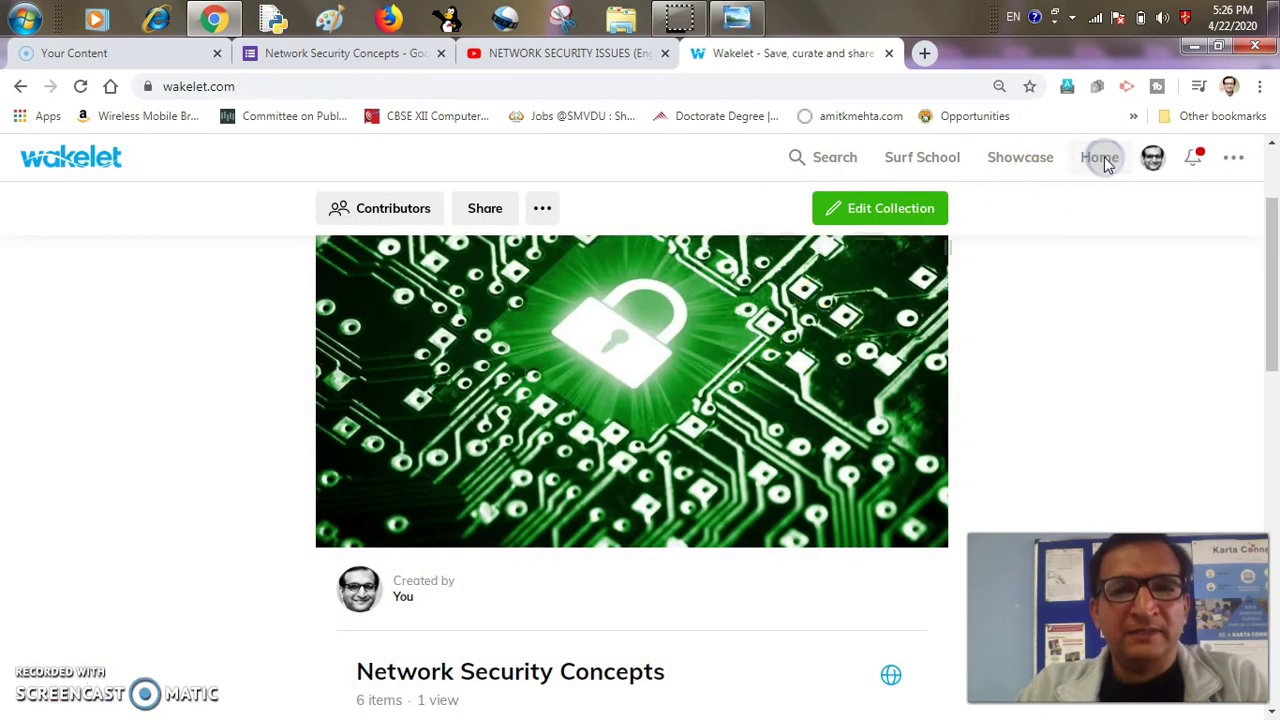